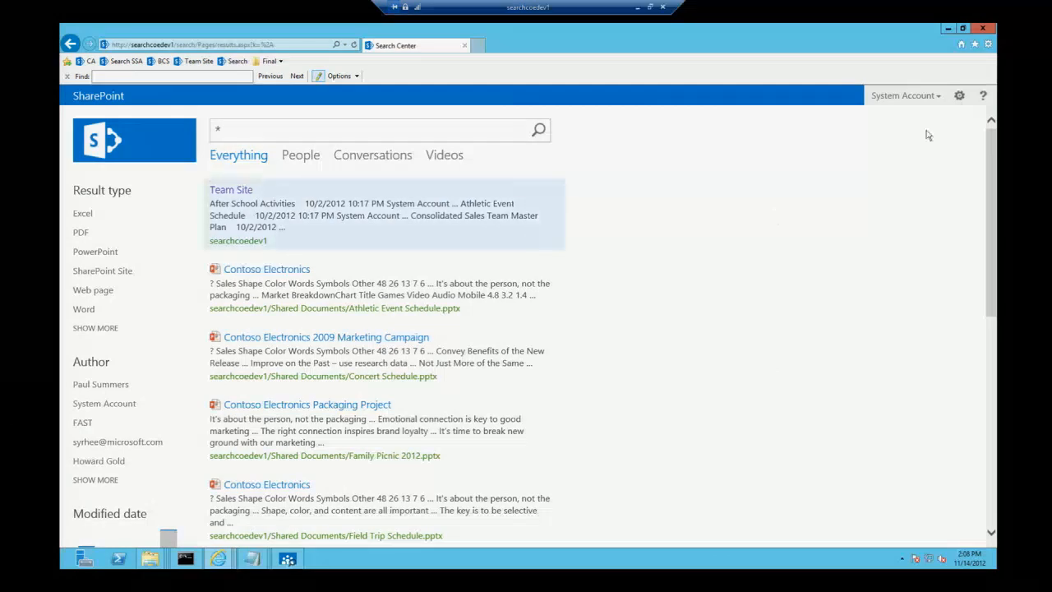
pyautogui.click(960, 96)
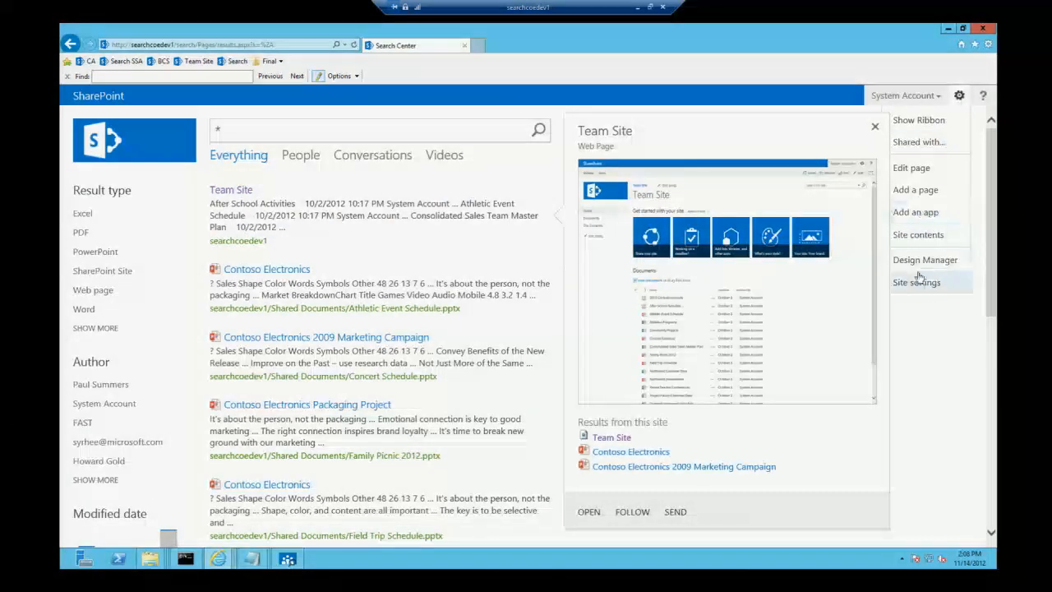
pyautogui.click(930, 349)
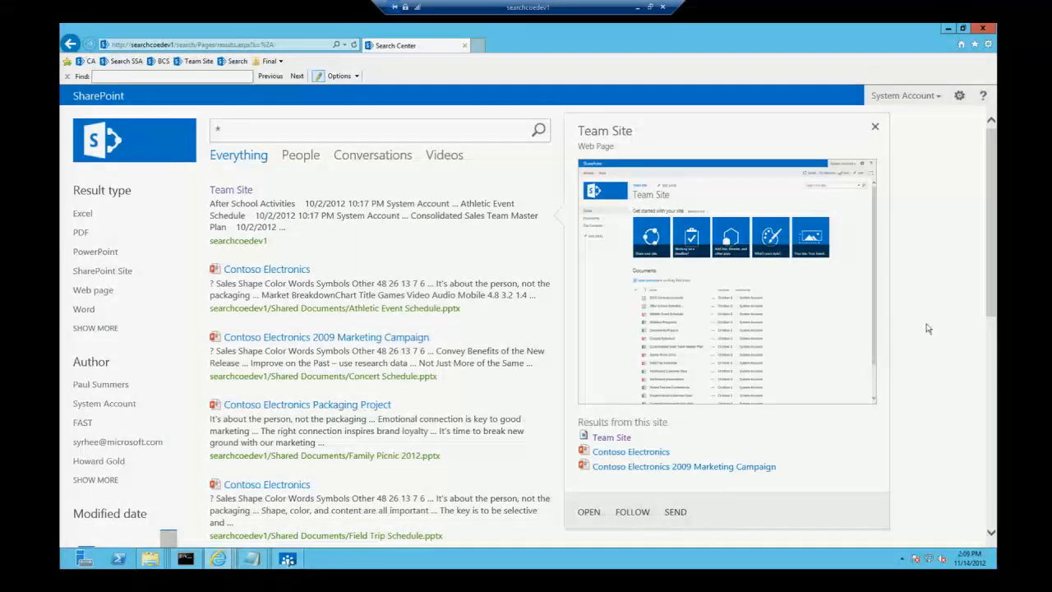
pyautogui.click(959, 95)
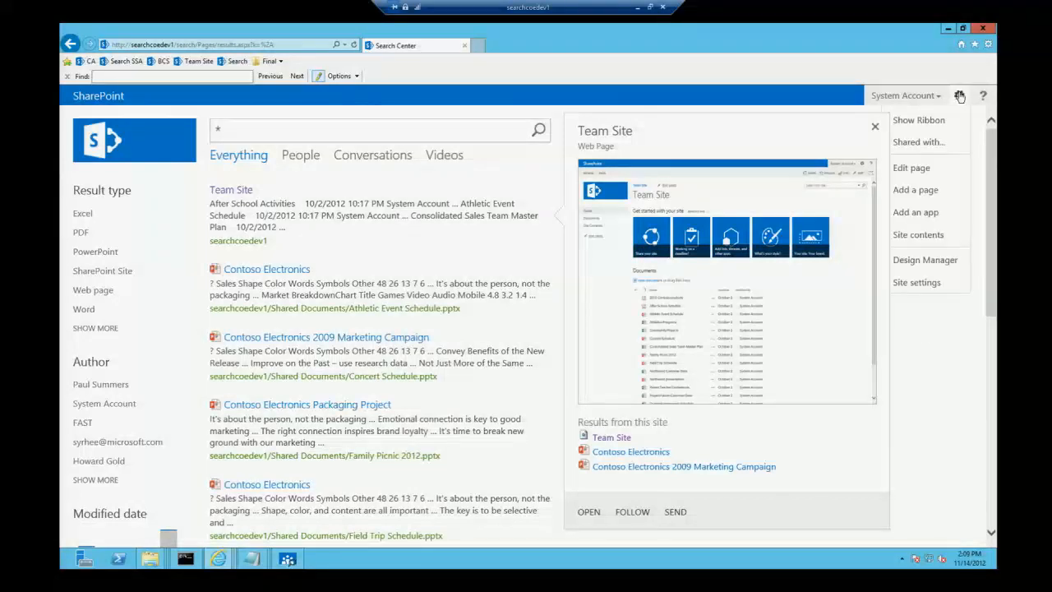
pyautogui.click(916, 284)
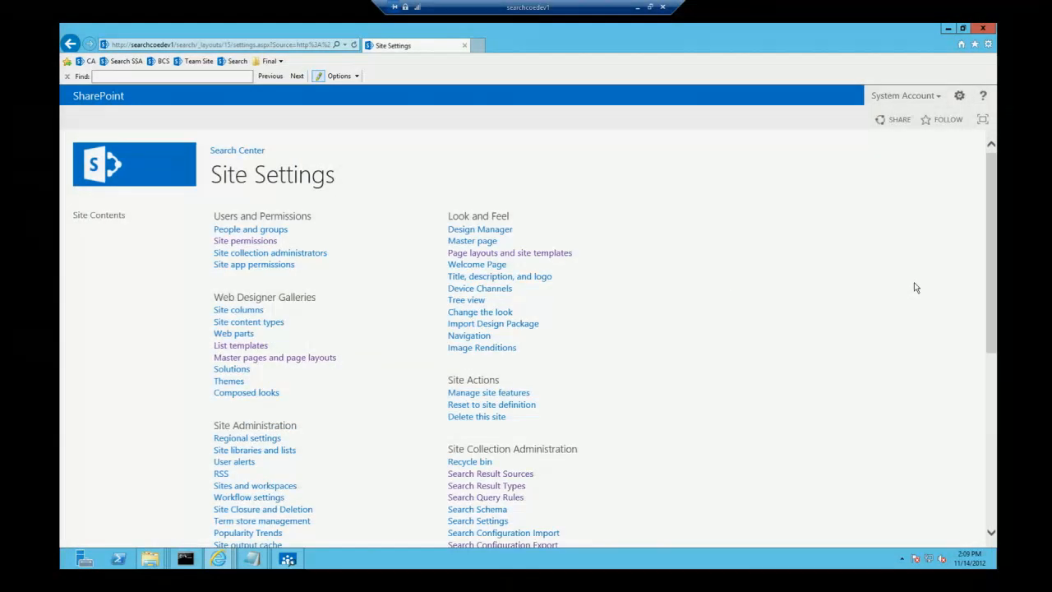
pyautogui.hotkey('alt', 'Left')
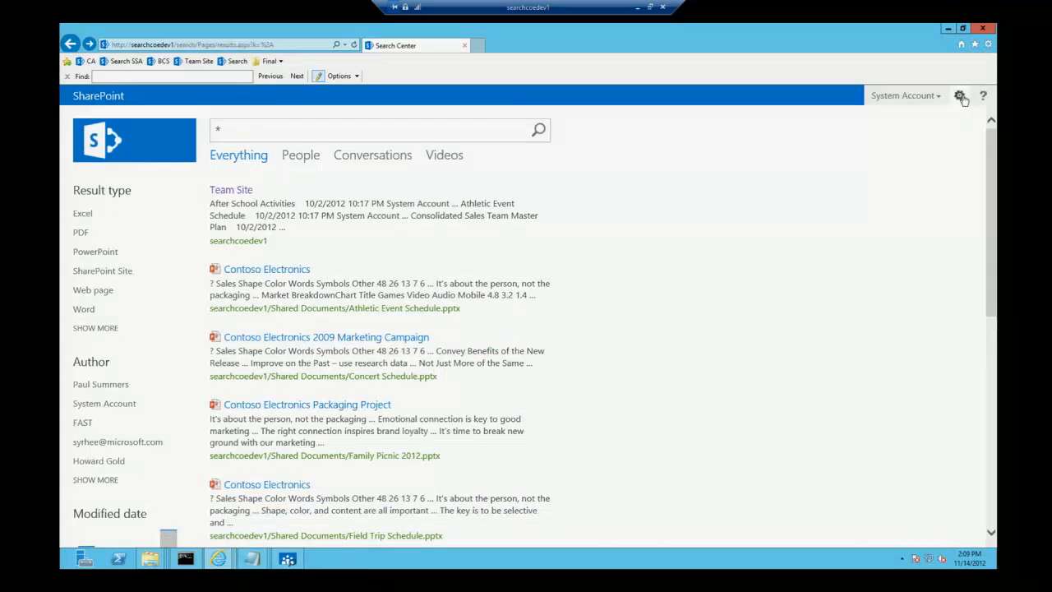
# Step: Put the search results page into edit mode and open the refiner configuration of the Refinement web part
pyautogui.click(963, 97)
pyautogui.click(914, 169)
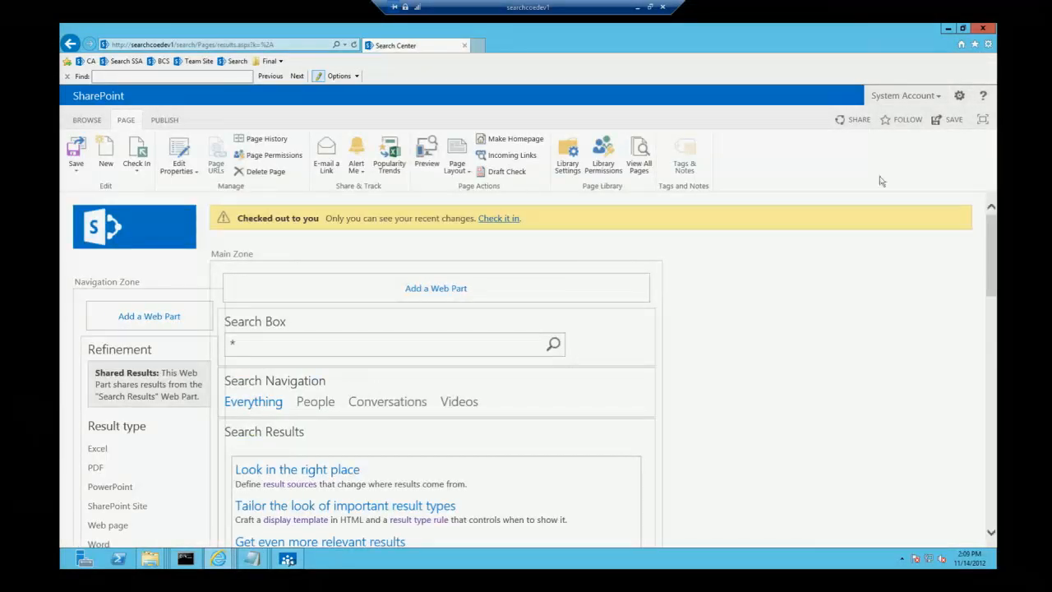
pyautogui.click(191, 350)
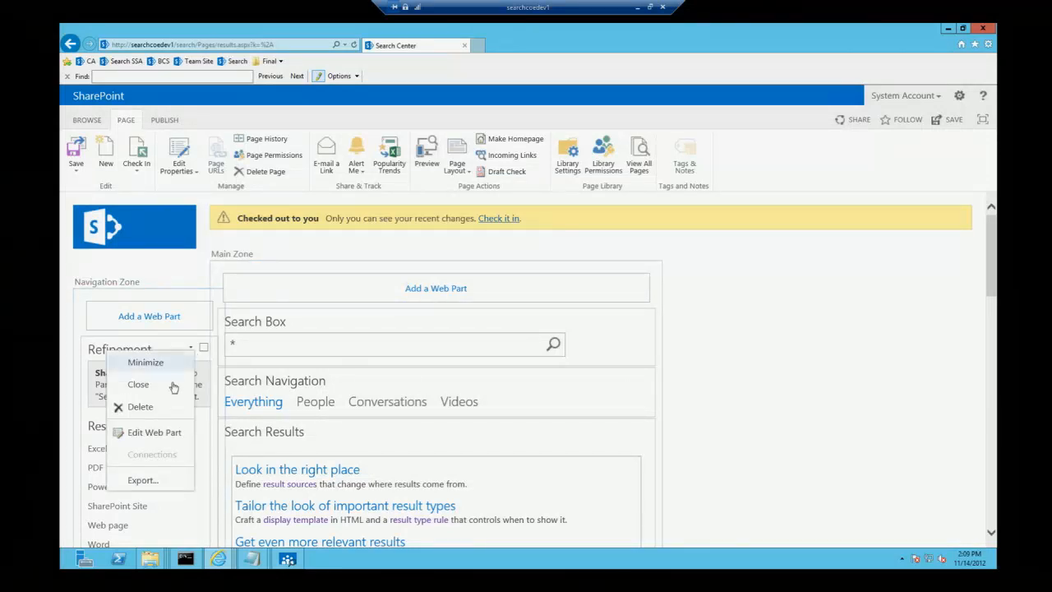
pyautogui.click(161, 441)
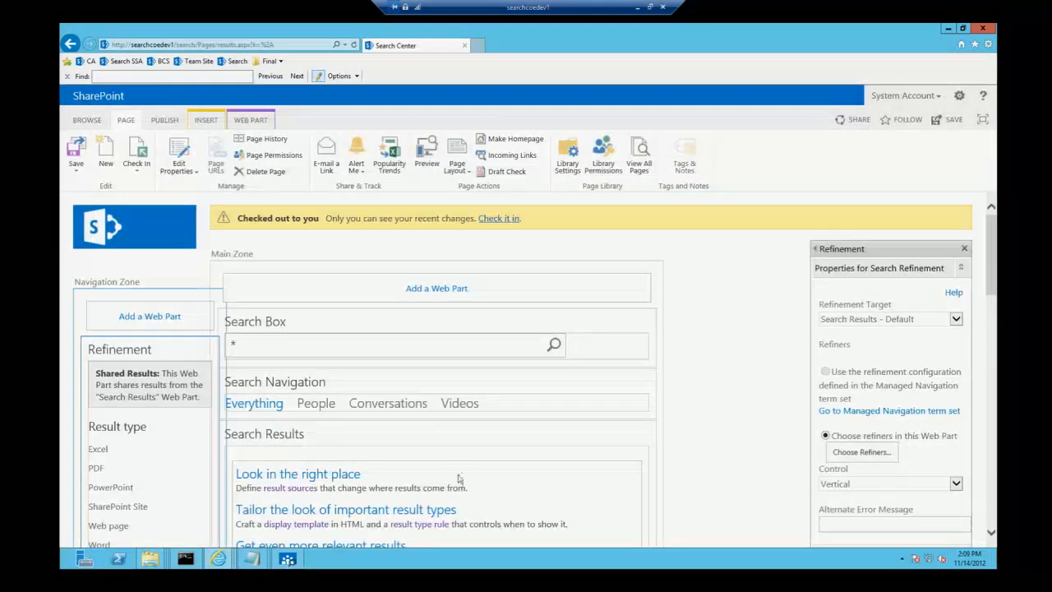
pyautogui.click(870, 455)
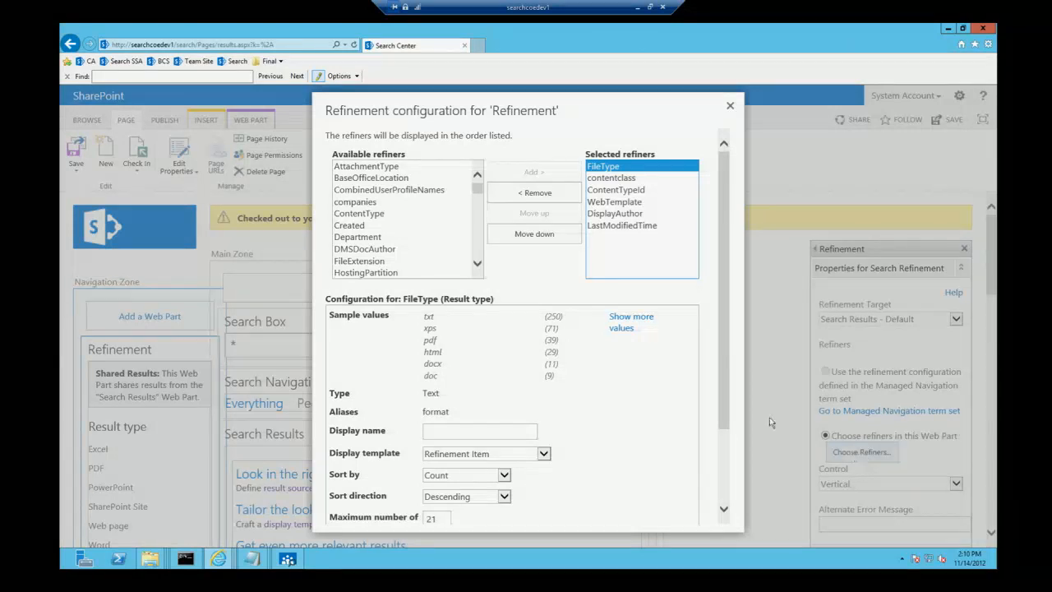
# Step: Add RecipeCalories, RecipeCategory and RecipeServes to the selected refiners
pyautogui.click(398, 226)
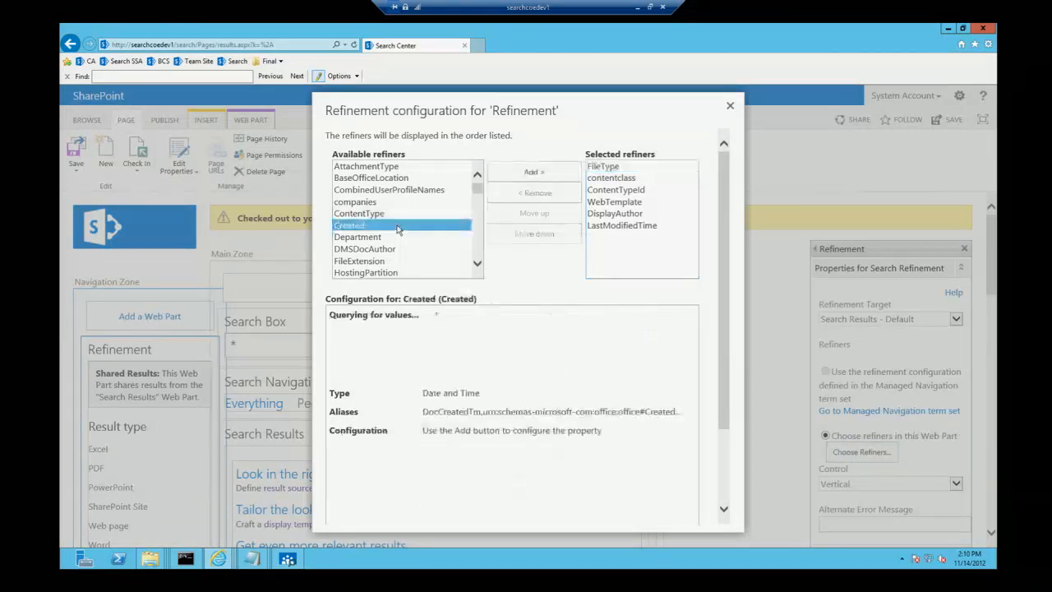
pyautogui.press('r')
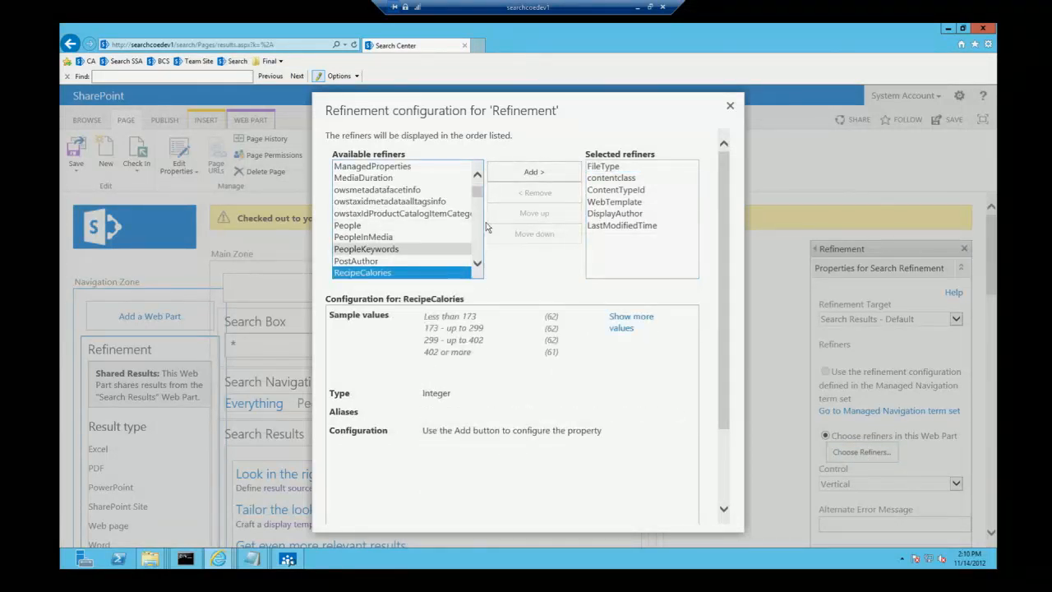
pyautogui.click(534, 172)
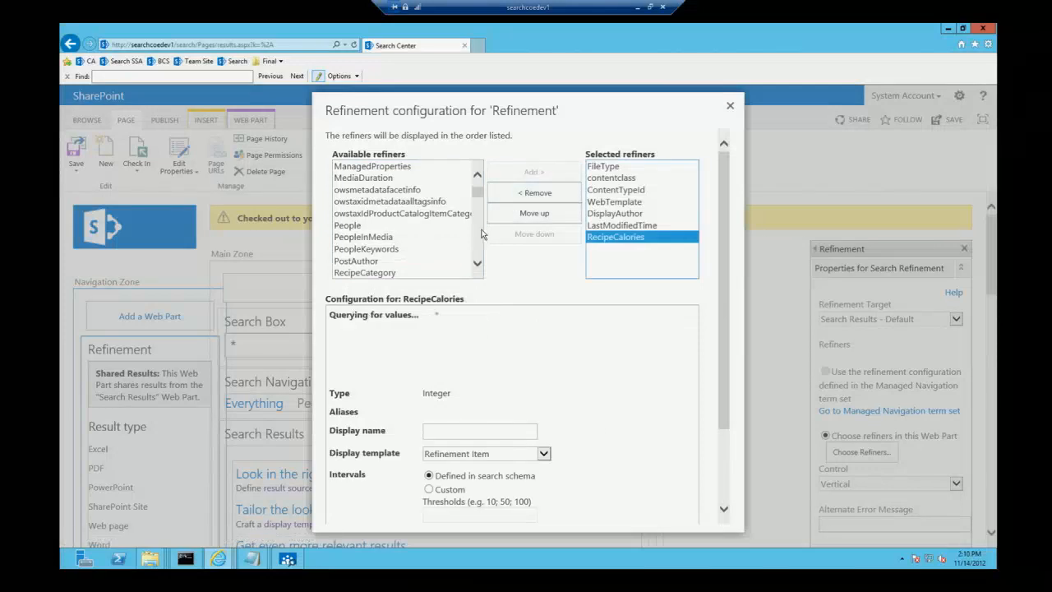
pyautogui.click(441, 272)
pyautogui.click(528, 174)
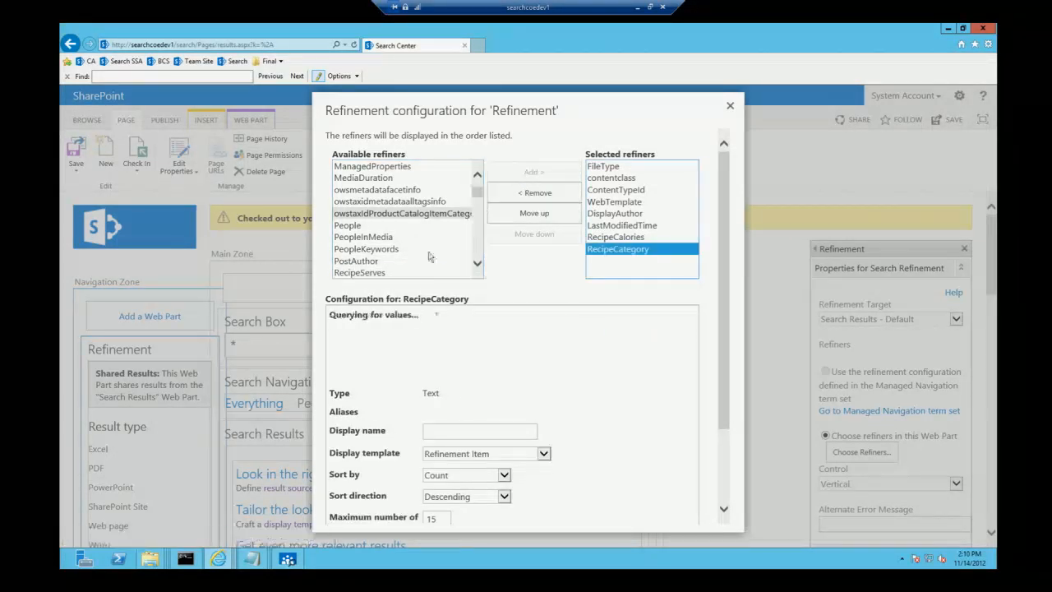
pyautogui.click(394, 275)
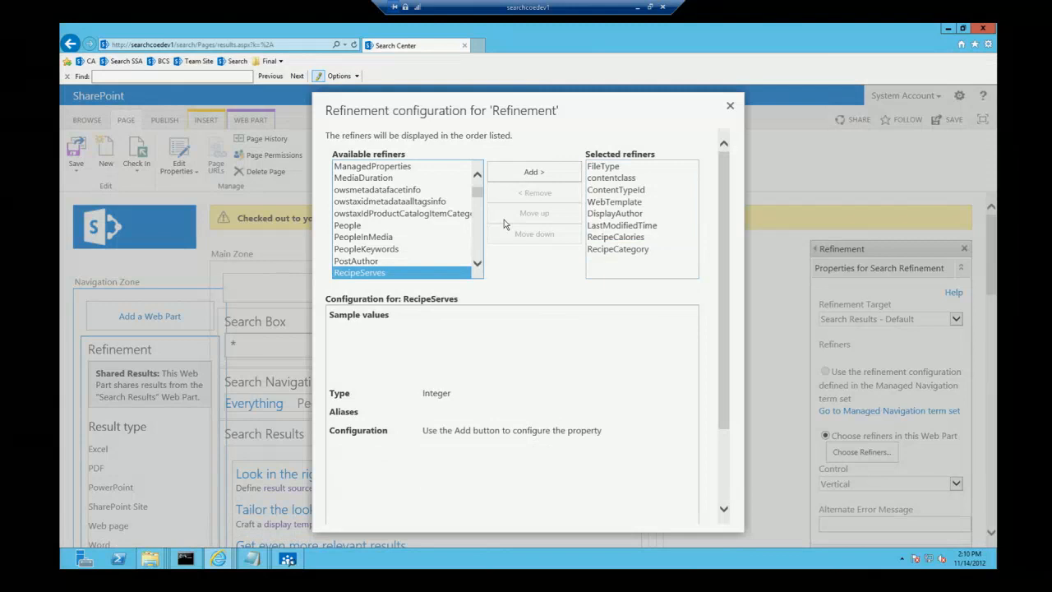
pyautogui.click(534, 172)
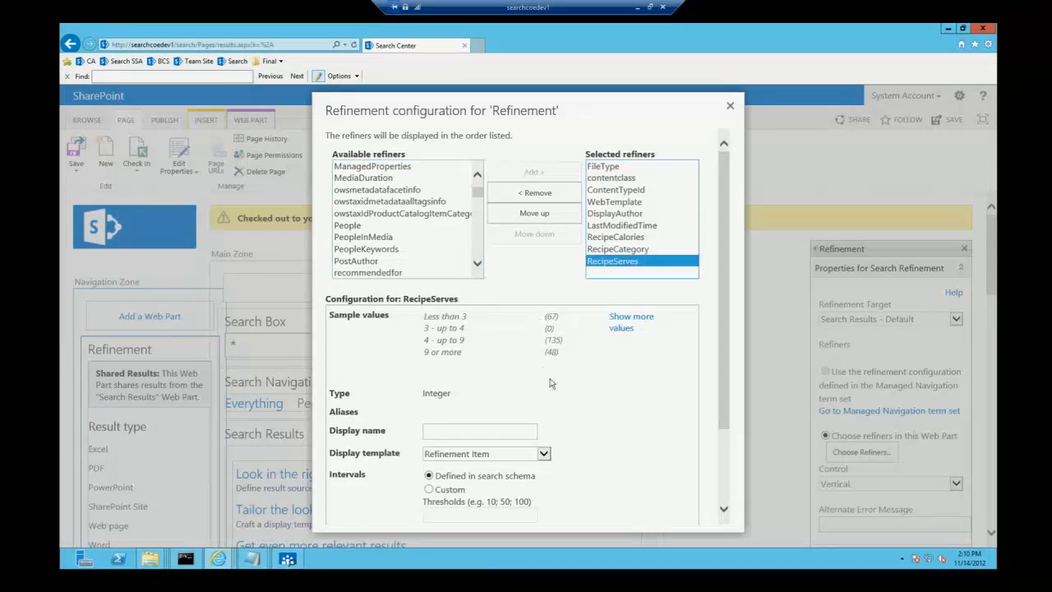
# Step: Give the RecipeServes refiner the display name Serves and the Slider with bar graph display template
pyautogui.click(468, 431)
pyautogui.write('Ser')
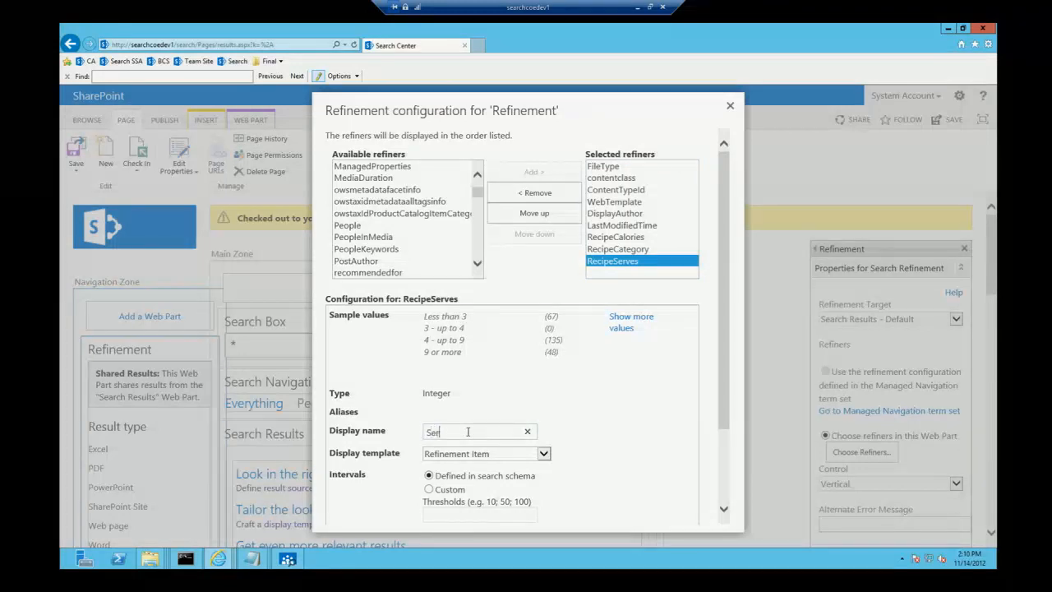
pyautogui.write('ves')
pyautogui.click(483, 455)
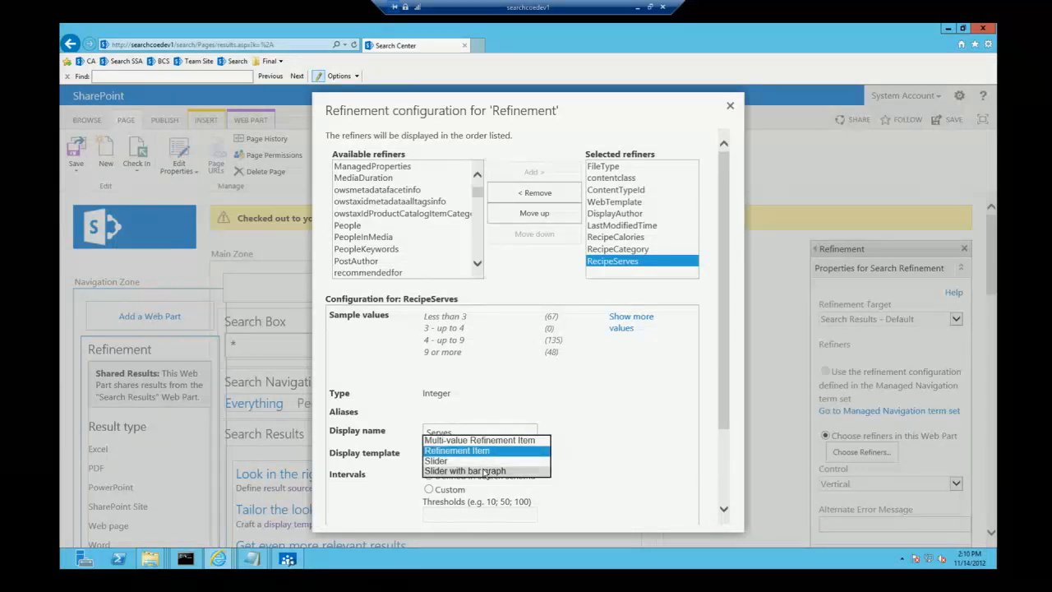
pyautogui.click(483, 470)
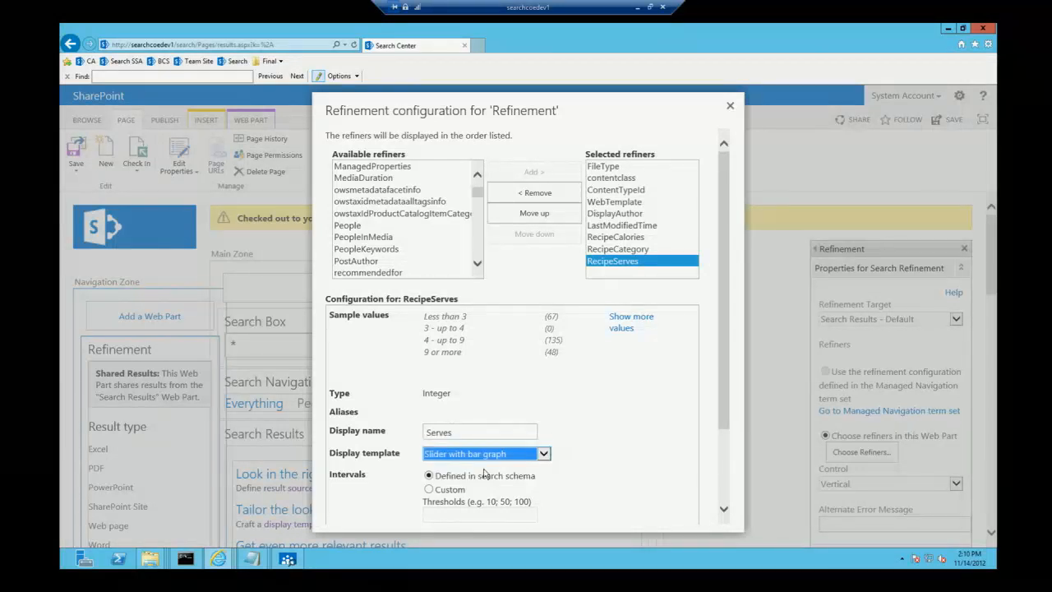
# Step: Switch the RecipeServes intervals to custom with the thresholds 1;2;3;4;5;6;7;8;
pyautogui.click(429, 491)
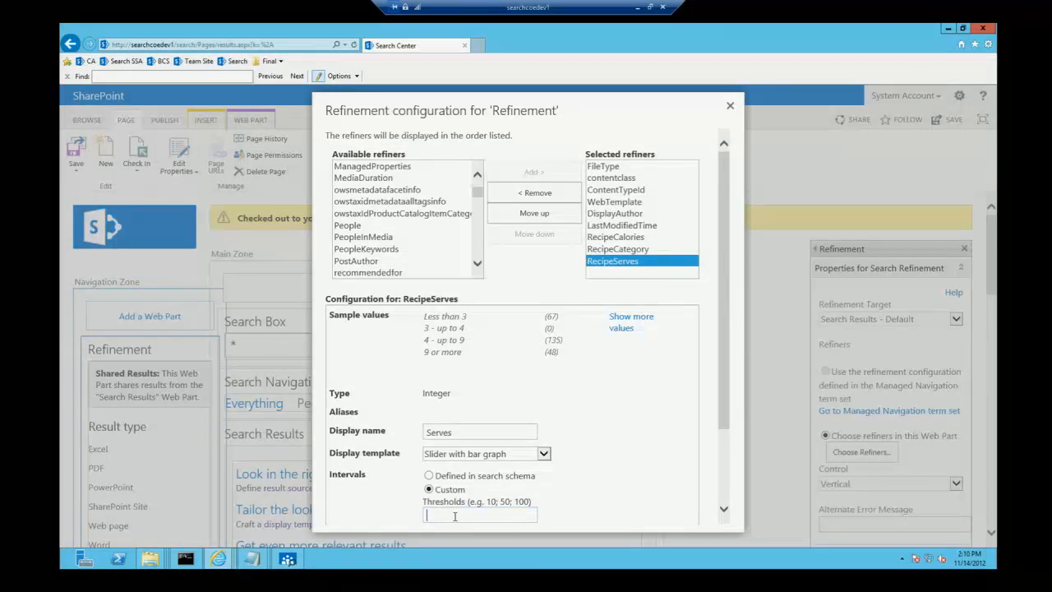
pyautogui.write('1;2;3;4;5;6;7;89')
pyautogui.press('BackSpace')
pyautogui.write(';')
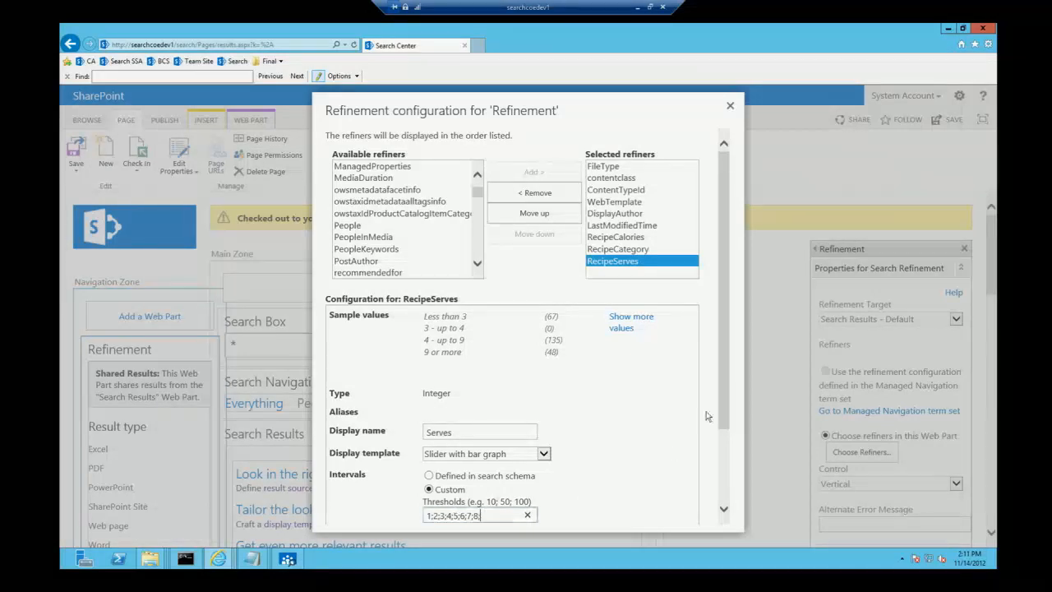
# Step: Give the RecipeCategory refiner the display name Meal Type and the Multi-value Refinement Item display template
pyautogui.moveTo(721, 380); pyautogui.dragTo(720, 417)
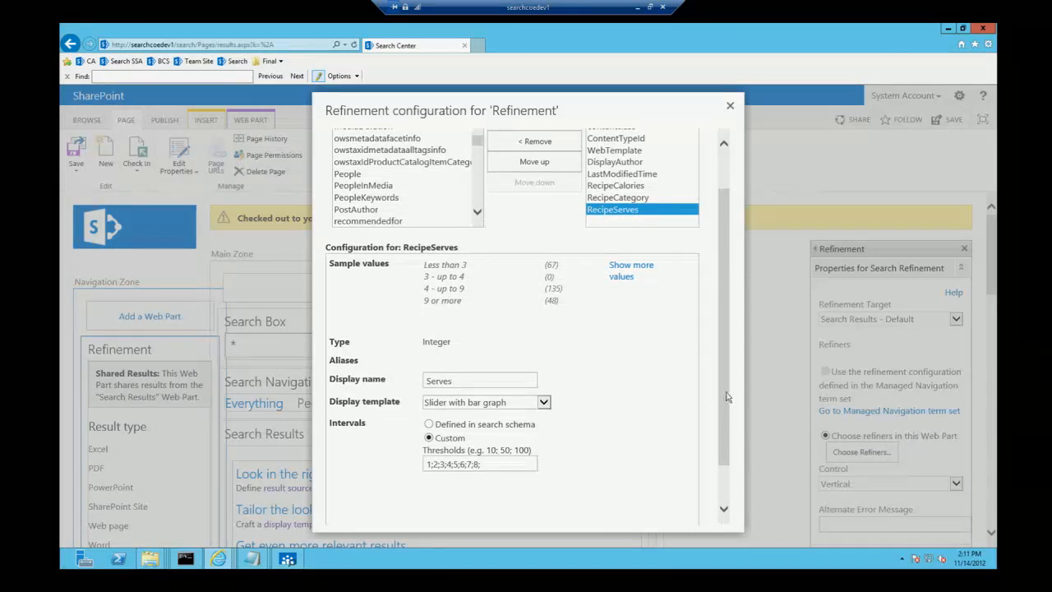
pyautogui.click(625, 200)
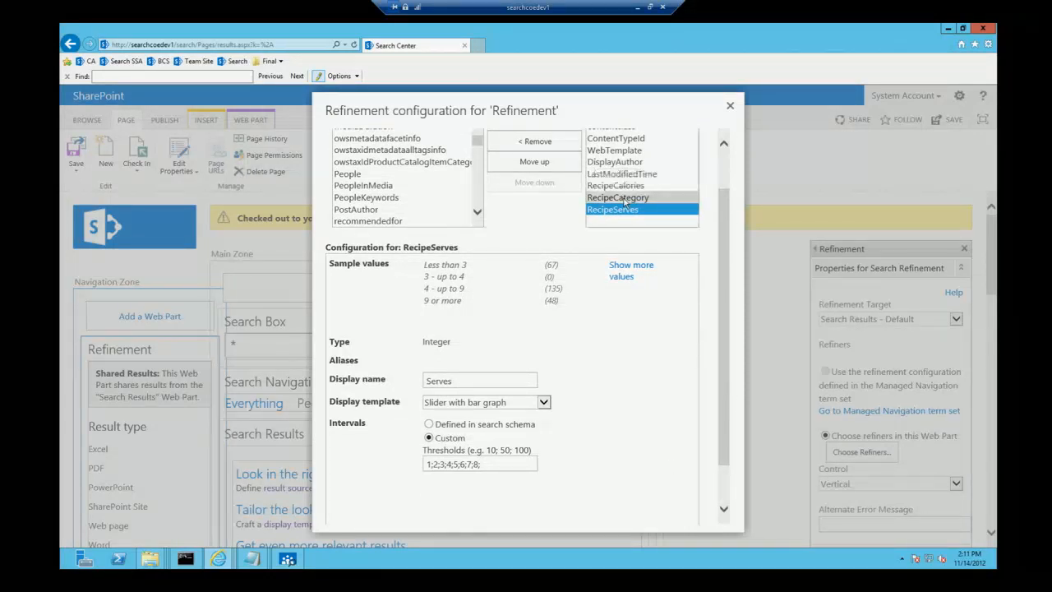
pyautogui.click(441, 379)
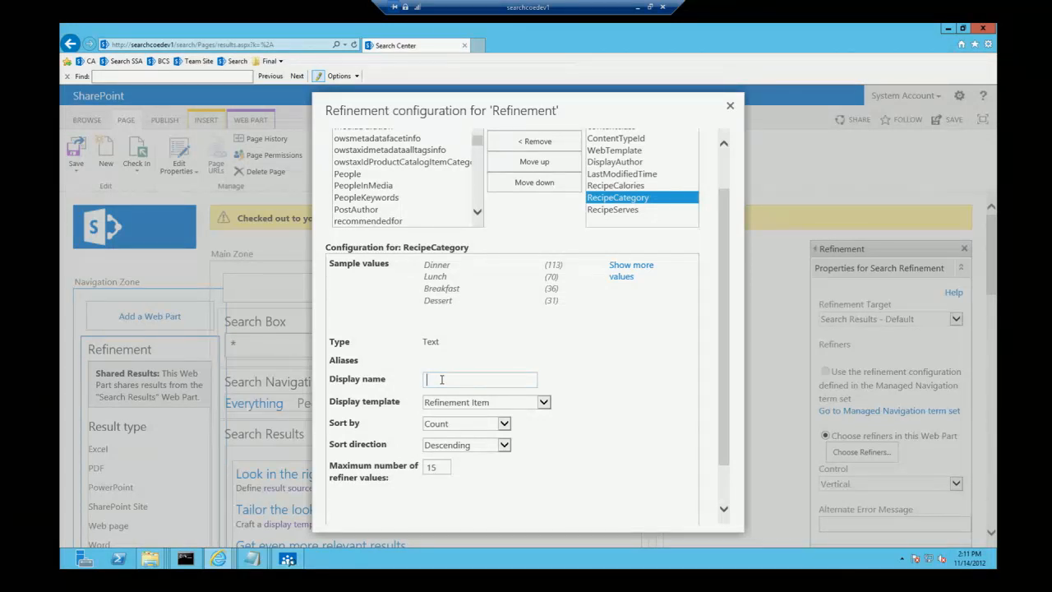
pyautogui.write('Meals')
pyautogui.press('BackSpace')
pyautogui.write('Type')
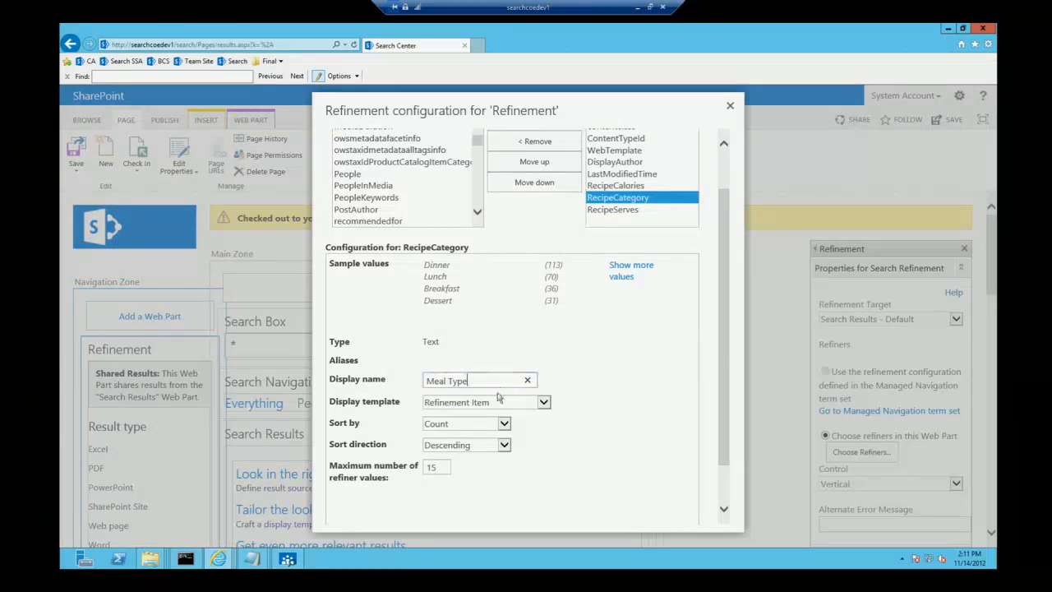
pyautogui.click(496, 404)
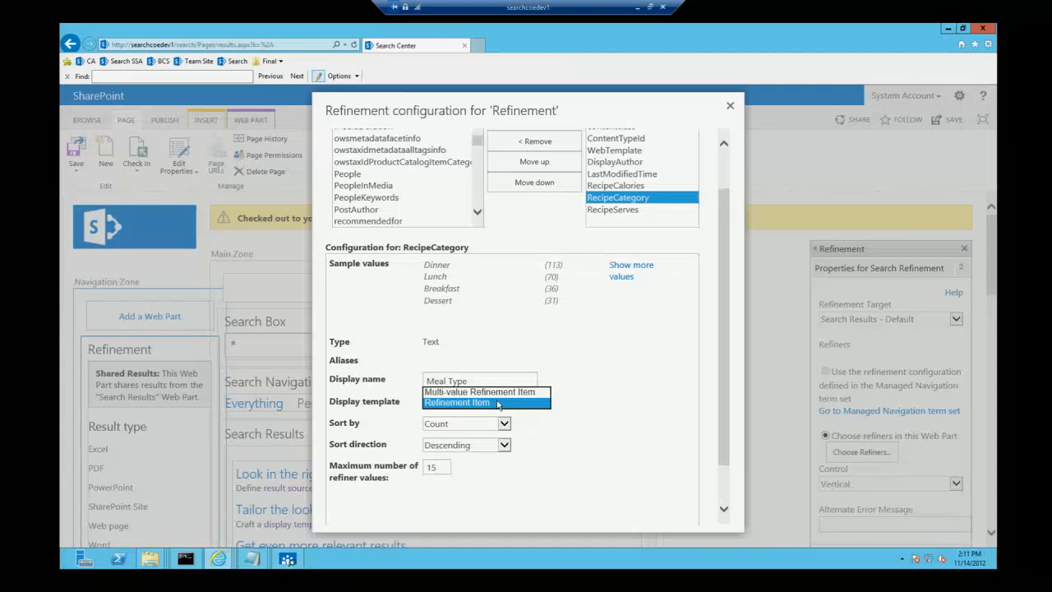
pyautogui.click(497, 392)
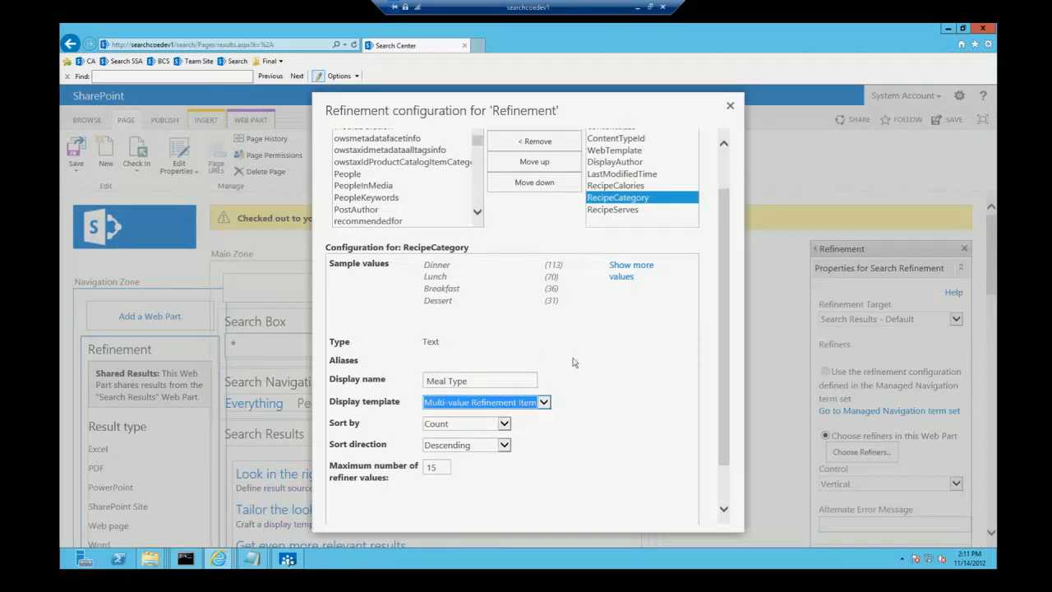
# Step: Give the RecipeCalories refiner the display name Calories and the Slider display template
pyautogui.click(622, 187)
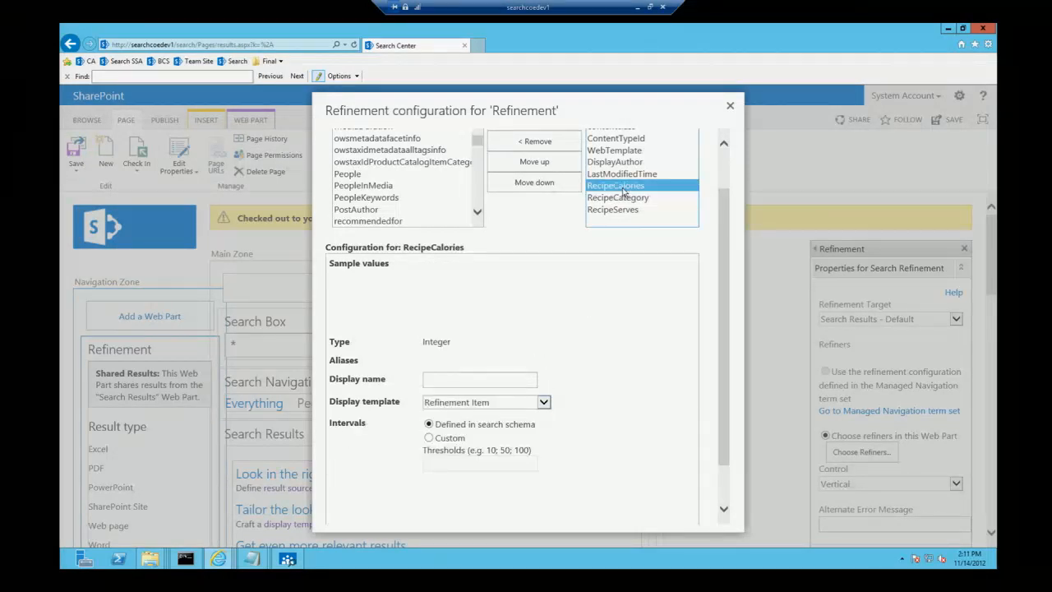
pyautogui.click(459, 382)
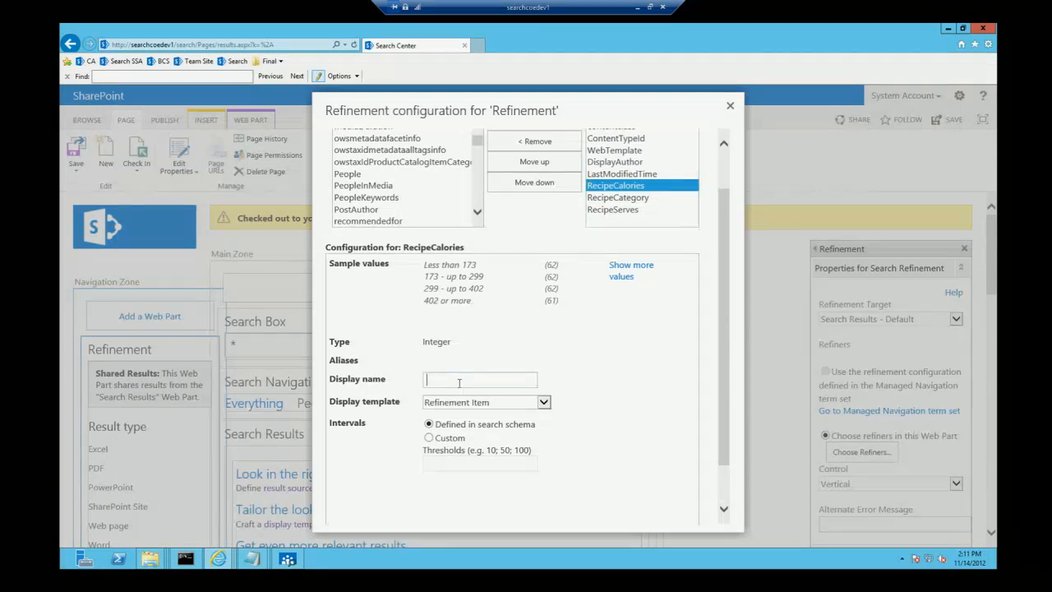
pyautogui.write('Calories')
pyautogui.click(460, 403)
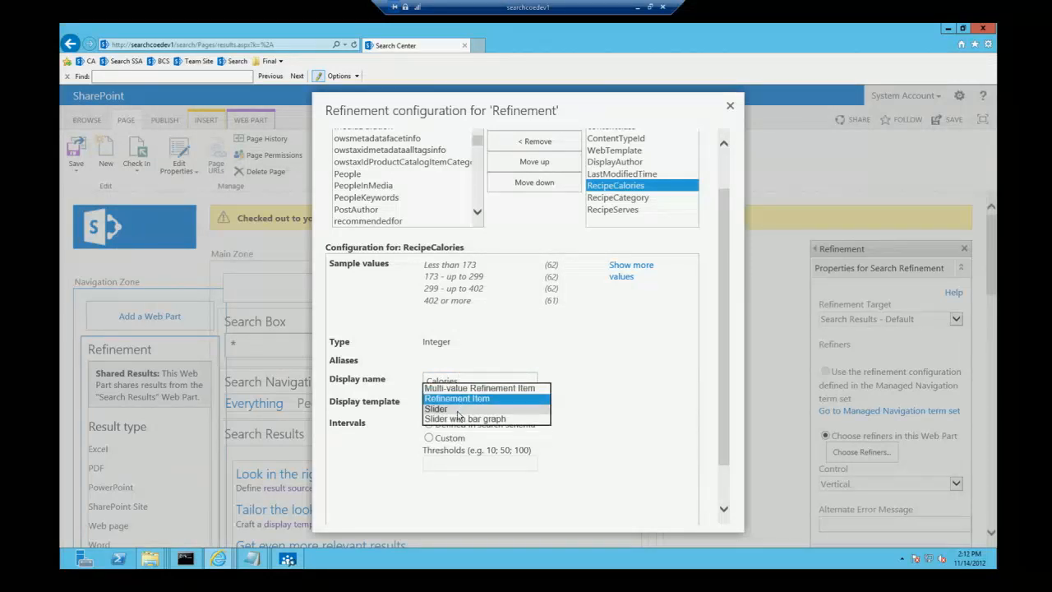
pyautogui.click(458, 413)
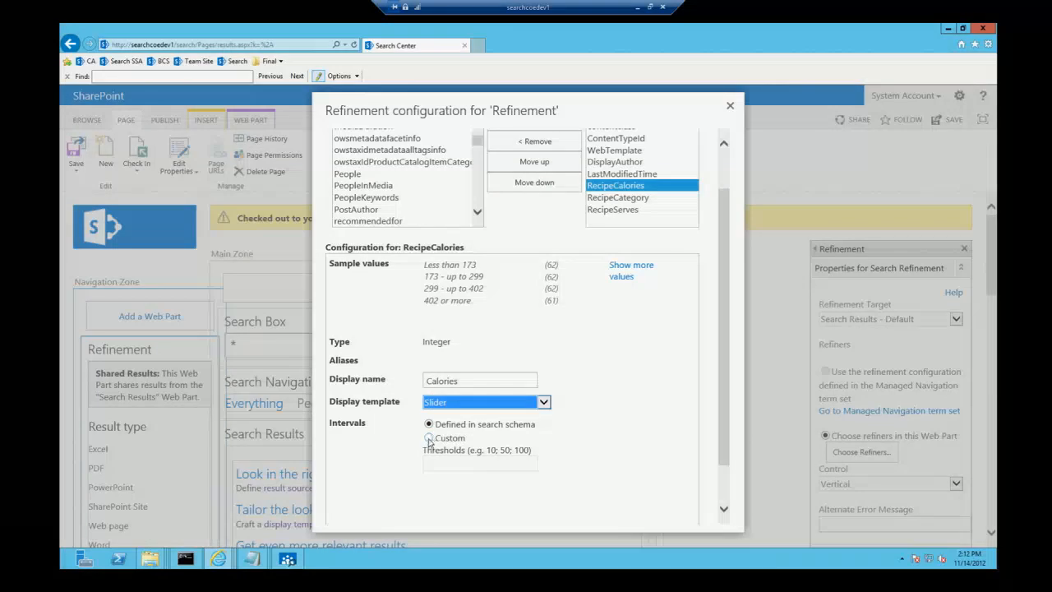
# Step: Switch the RecipeCalories intervals to custom with the thresholds 100;200;300;400;500;600
pyautogui.click(429, 438)
pyautogui.click(442, 464)
pyautogui.write('100')
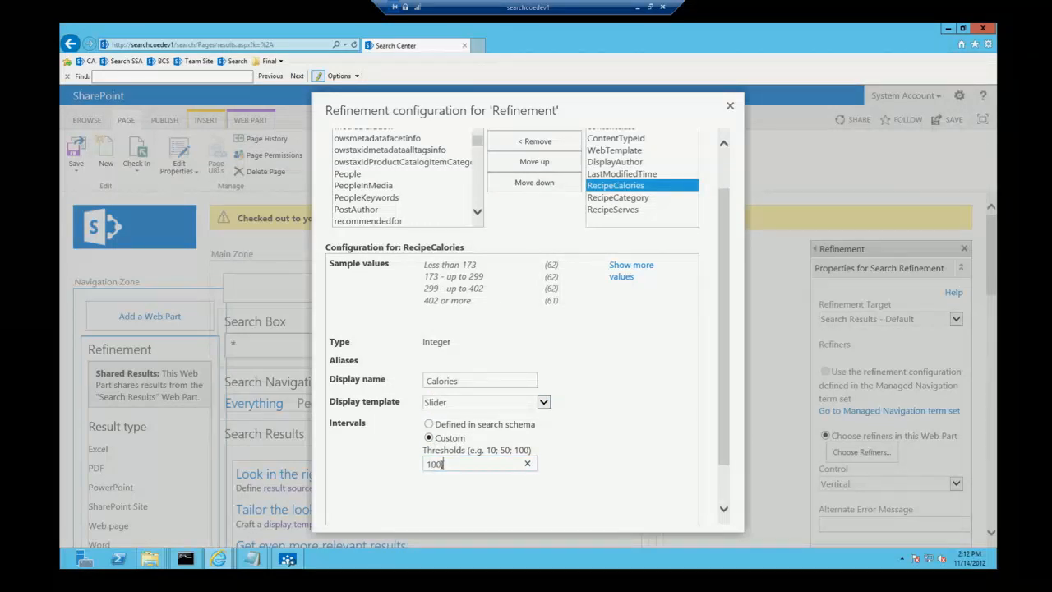
pyautogui.write(';200;300;400;')
pyautogui.write('500;600')
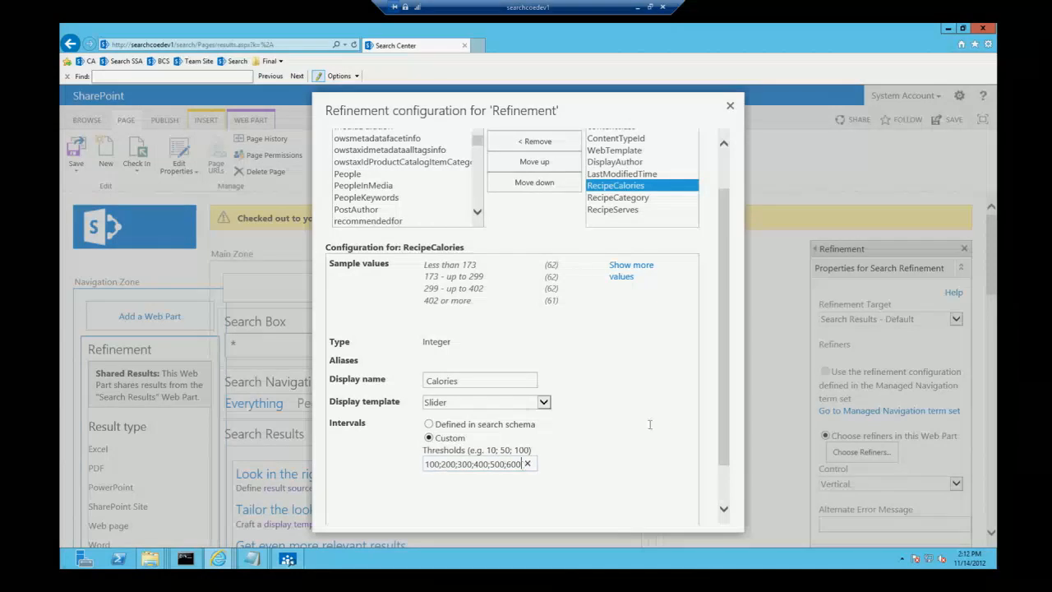
# Step: Preview the configured refiners beside the search results, then close the preview
pyautogui.moveTo(721, 366); pyautogui.dragTo(720, 442)
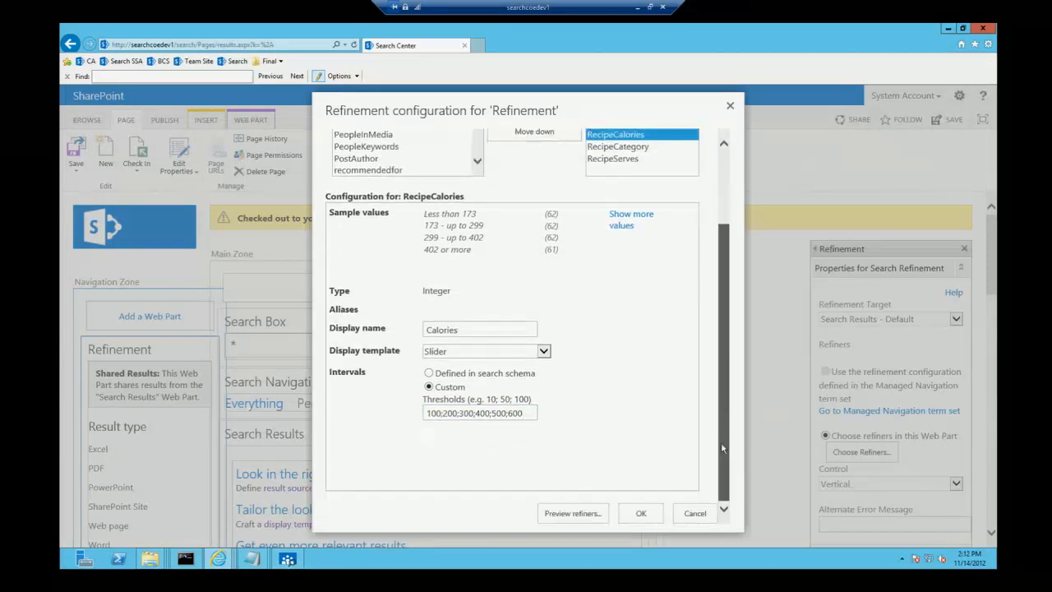
pyautogui.click(587, 513)
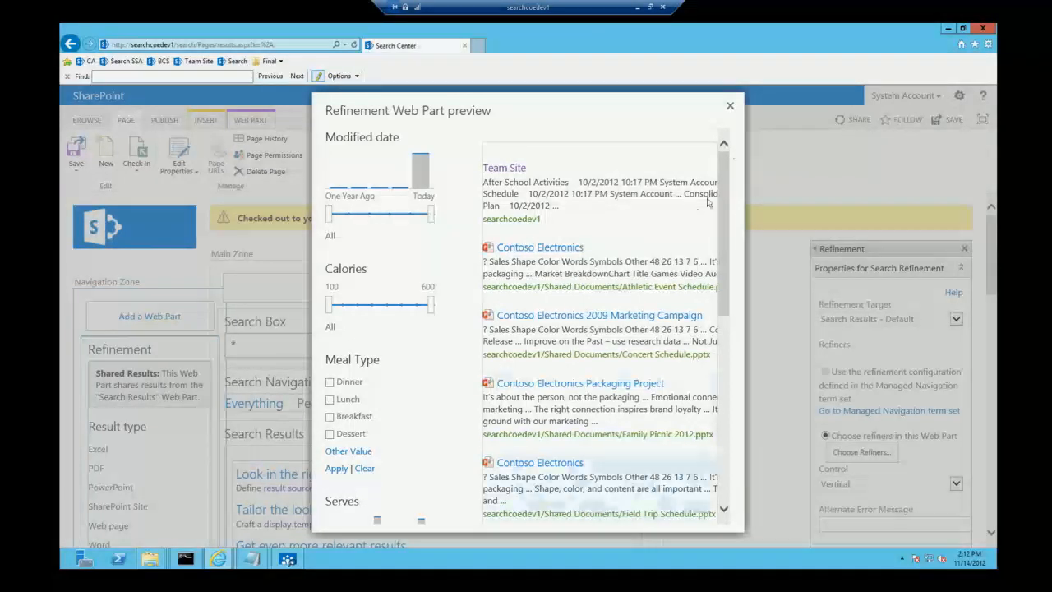
pyautogui.click(729, 106)
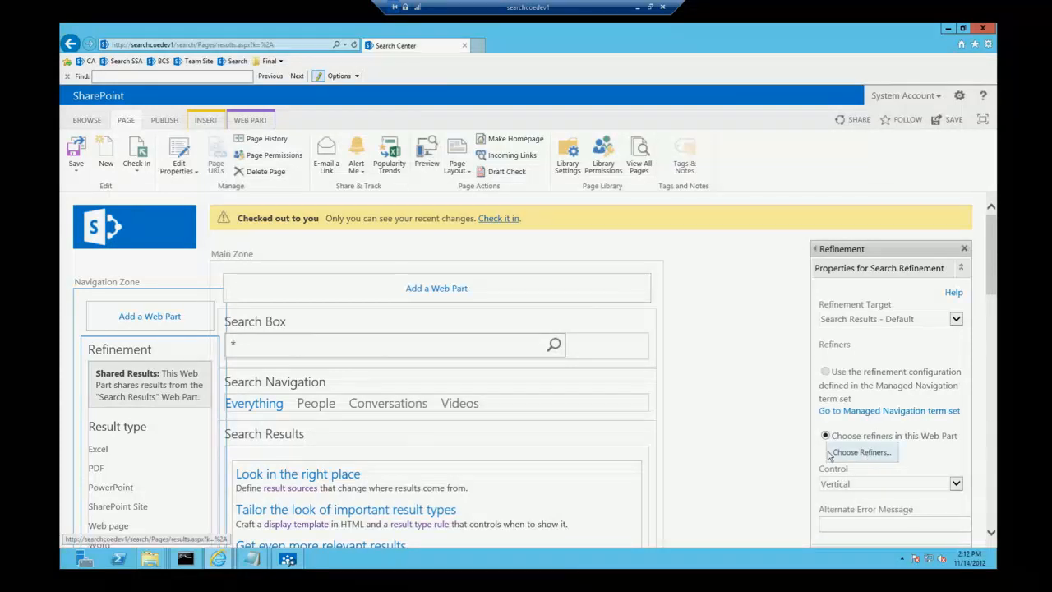
# Step: Move FileType below contentclass in the web part's selected refiners and add RecipeCalories, RecipeCategory and RecipeServes
pyautogui.click(861, 456)
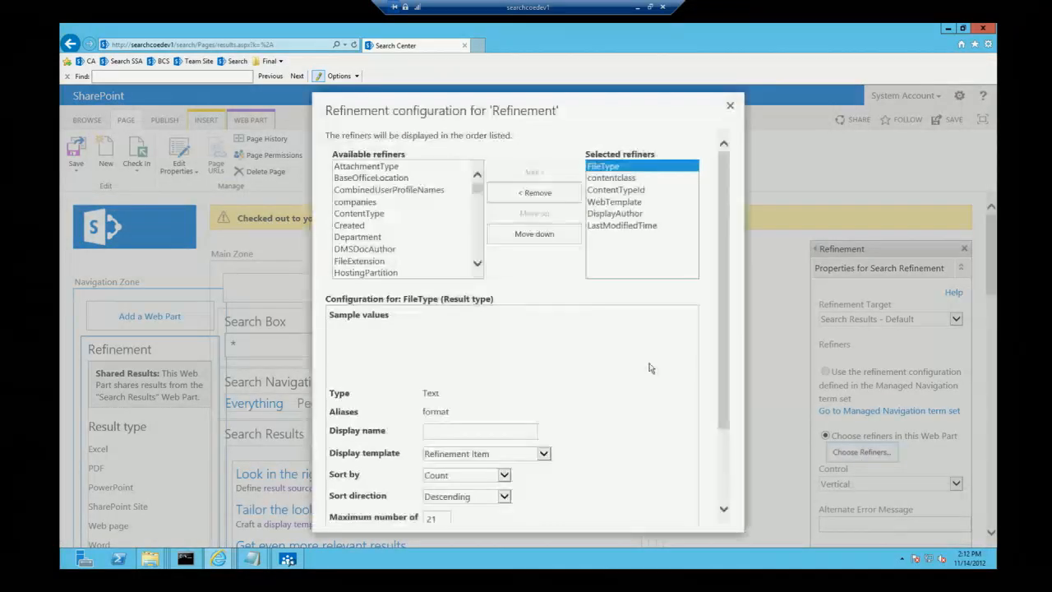
pyautogui.click(490, 238)
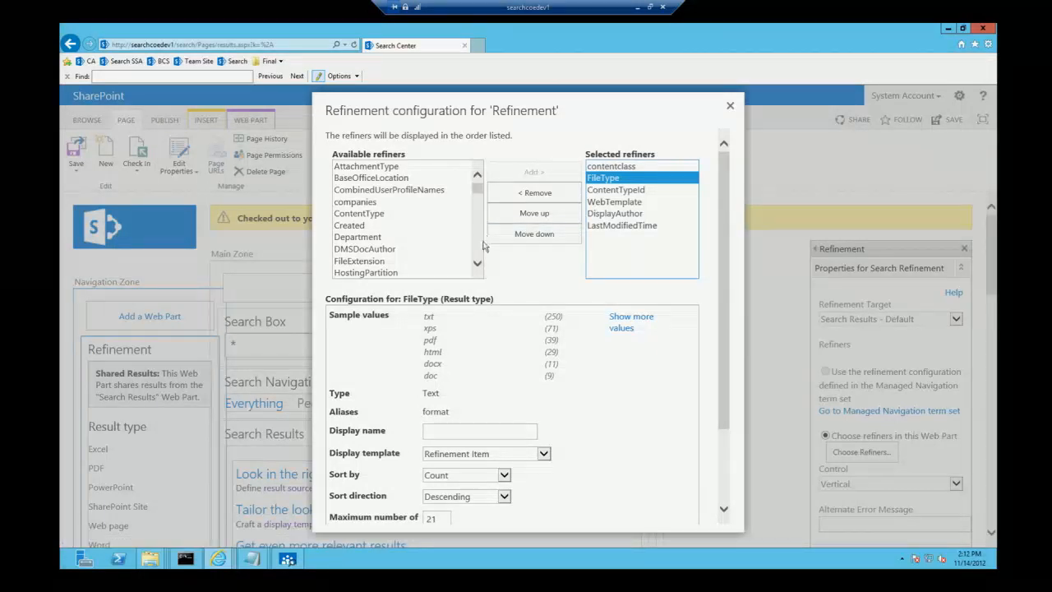
pyautogui.click(427, 250)
pyautogui.scroll(-3, 427, 253)
pyautogui.click(427, 272)
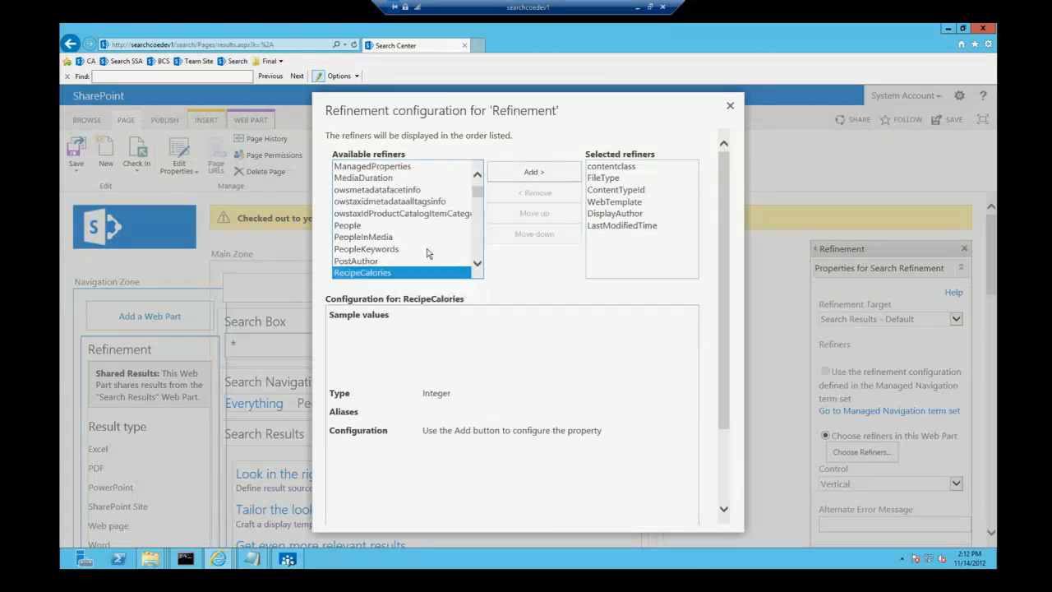
pyautogui.click(535, 173)
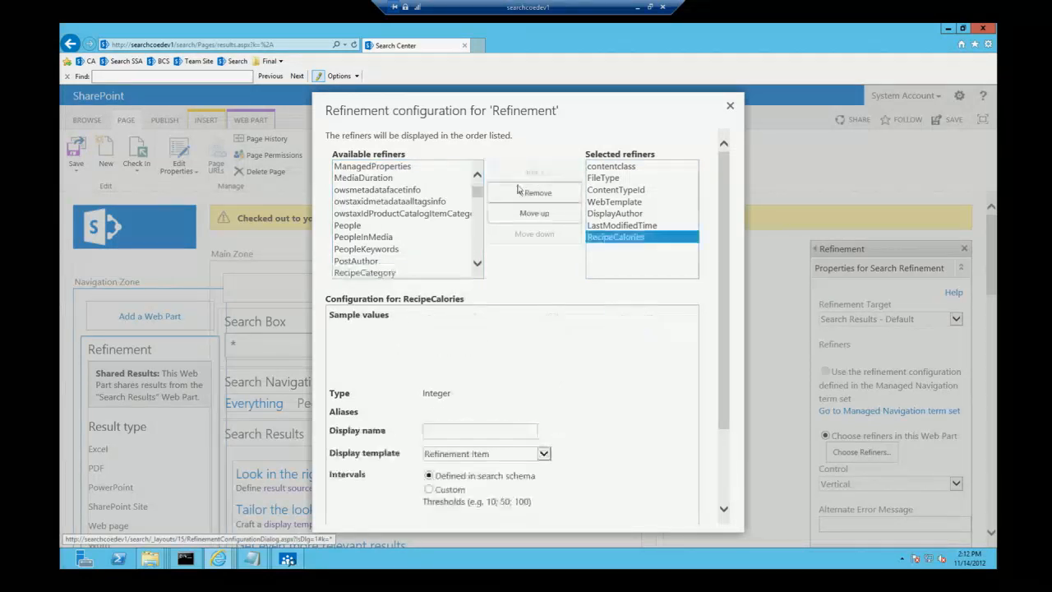
pyautogui.click(394, 272)
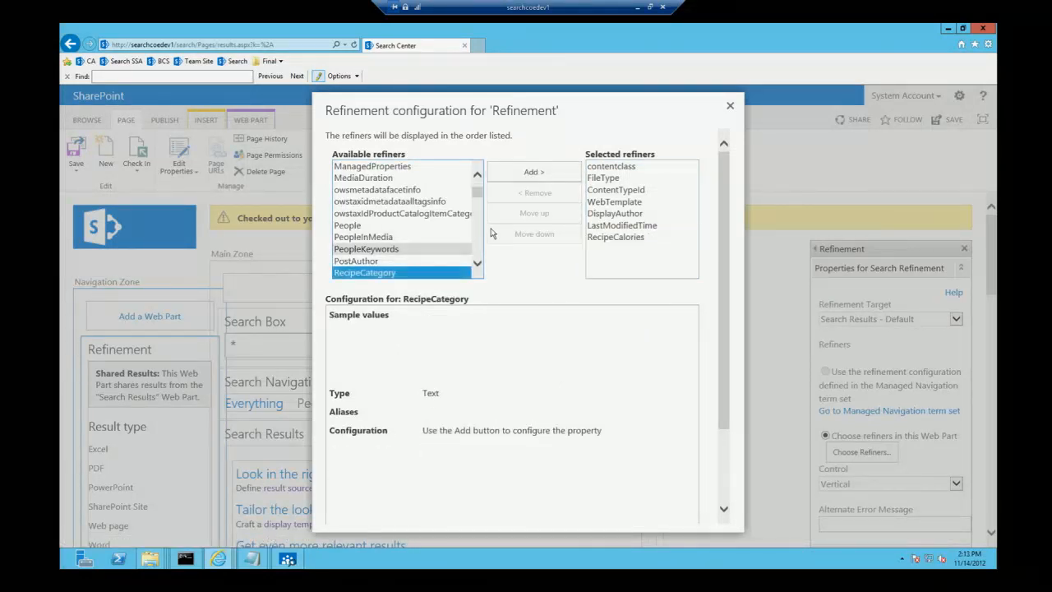
pyautogui.click(535, 173)
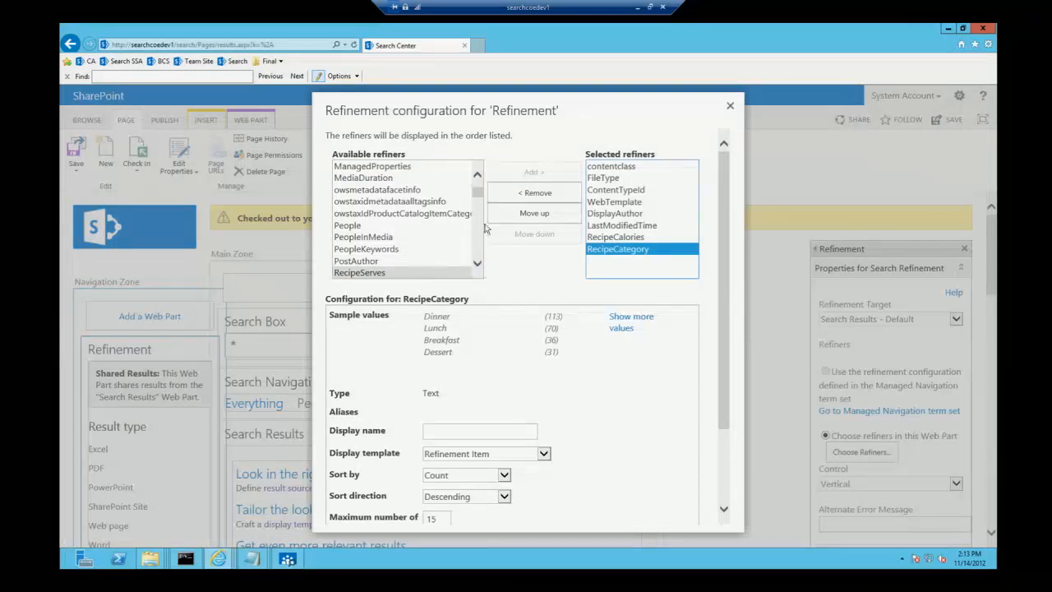
pyautogui.click(419, 273)
pyautogui.click(534, 173)
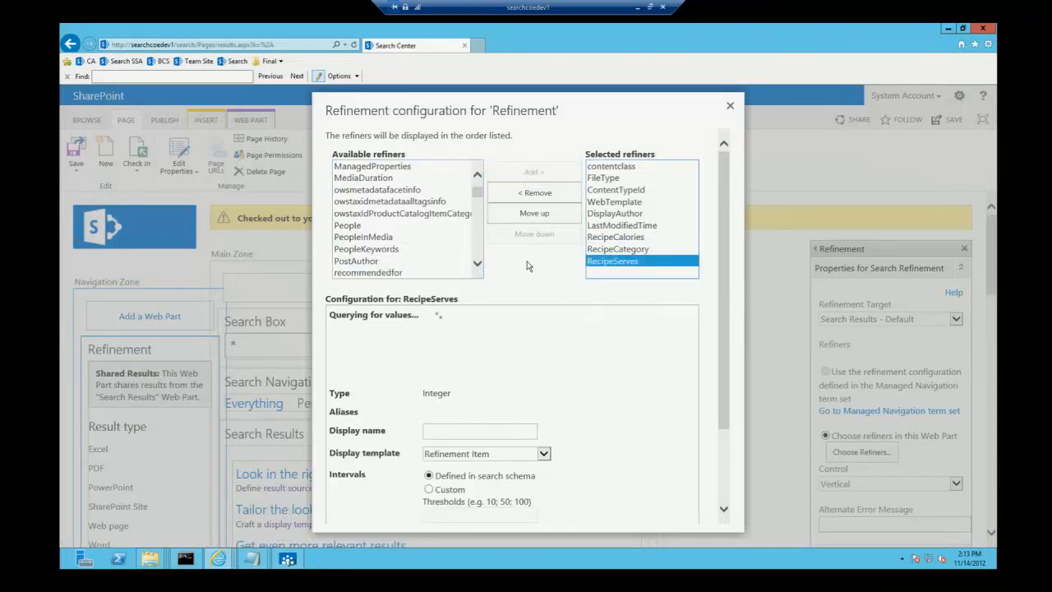
# Step: Give the RecipeServes refiner the display name Serves and the Slider with bar graph display template
pyautogui.click(448, 428)
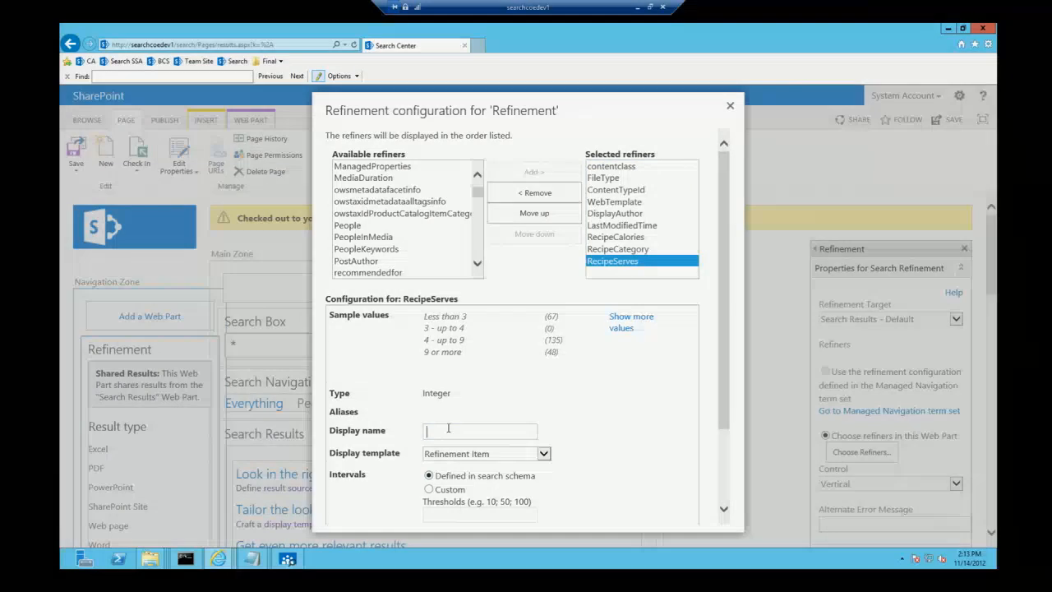
pyautogui.write('Serves')
pyautogui.click(458, 459)
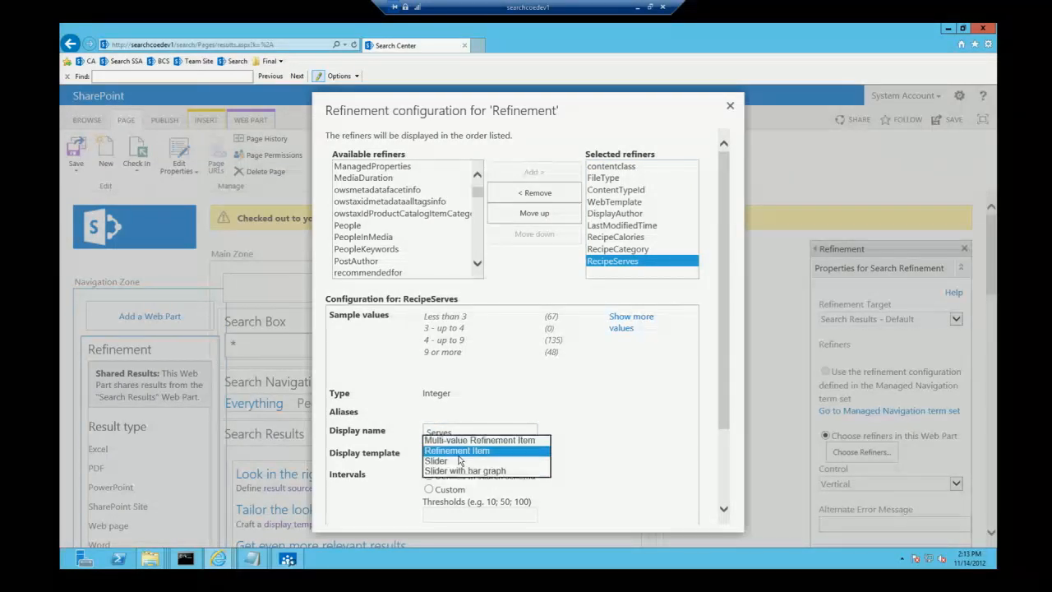
pyautogui.click(459, 471)
# Step: Switch the RecipeServes intervals to custom with the thresholds 1;2;3;4;5;6;7;8
pyautogui.click(428, 489)
pyautogui.click(436, 511)
pyautogui.write('1')
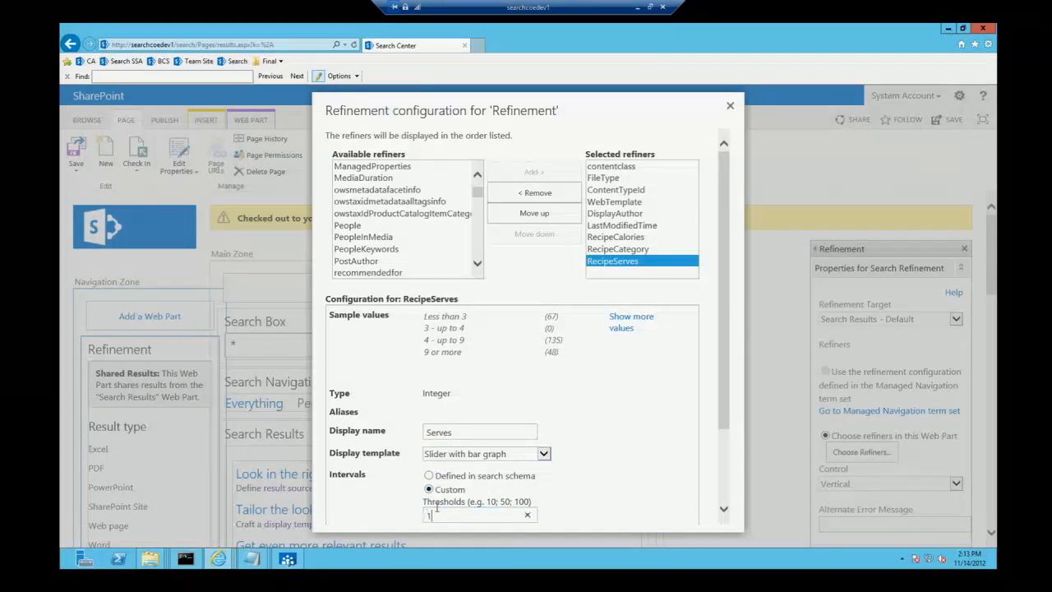
pyautogui.write(';2;3;4;5;6;7;8')
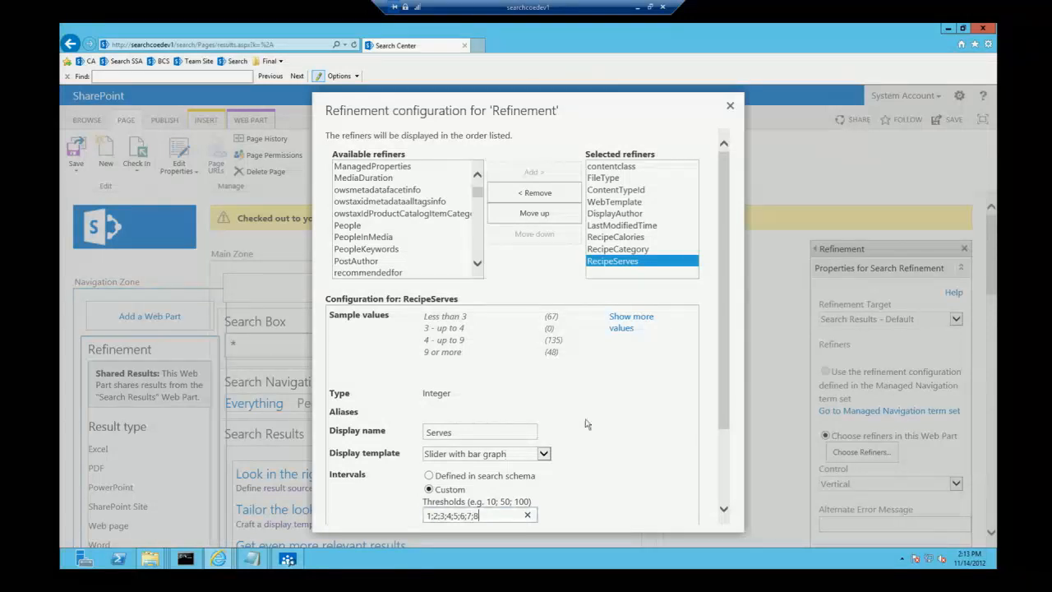
# Step: Set the RecipeCategory refiner's display name to Meal Type and its display template to Multi-value Refinement Item
pyautogui.moveTo(722, 372); pyautogui.dragTo(724, 410)
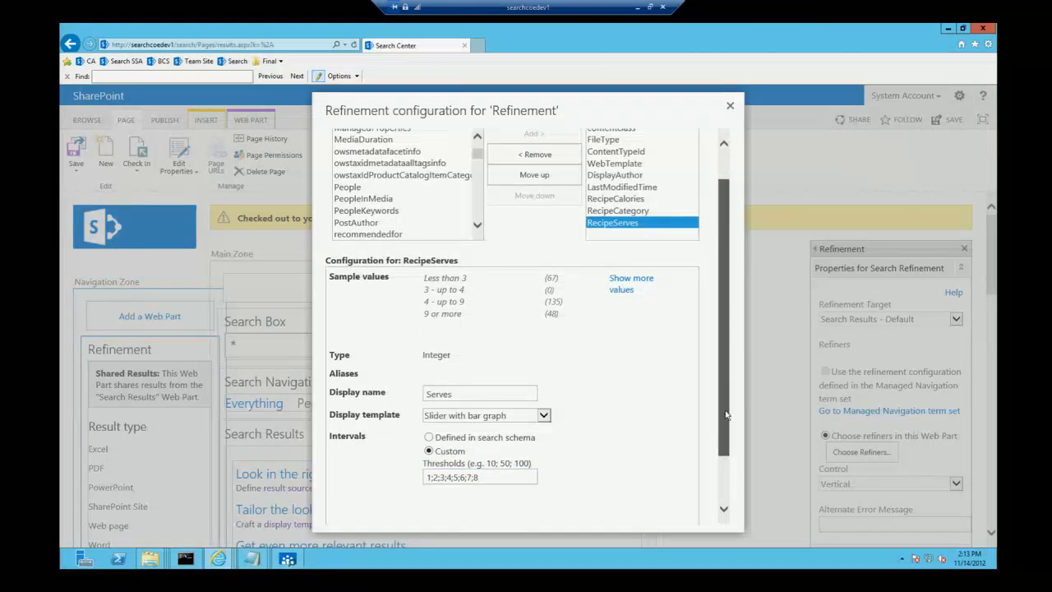
pyautogui.click(633, 183)
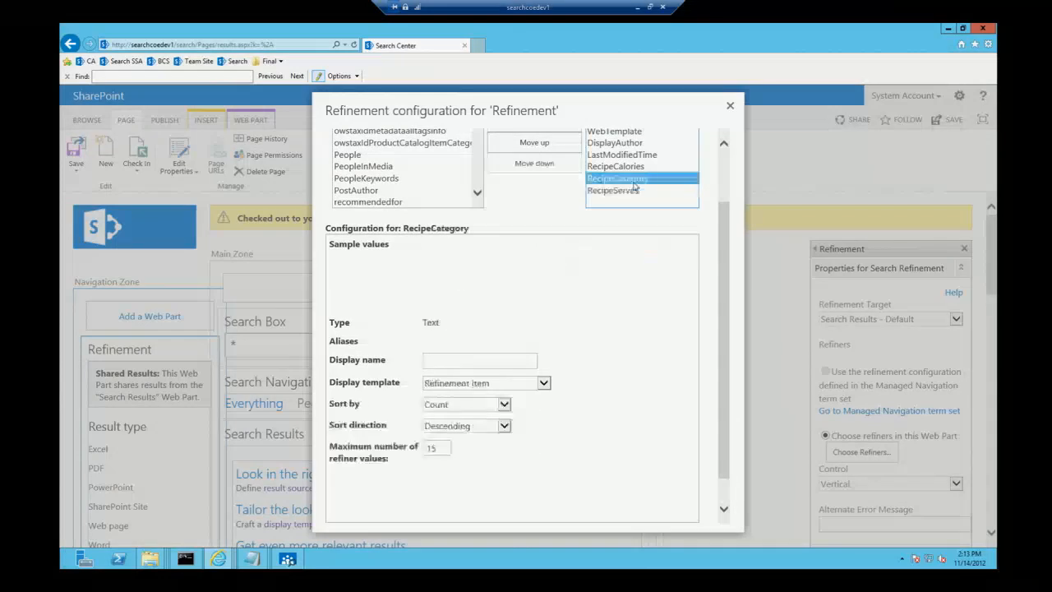
pyautogui.click(438, 361)
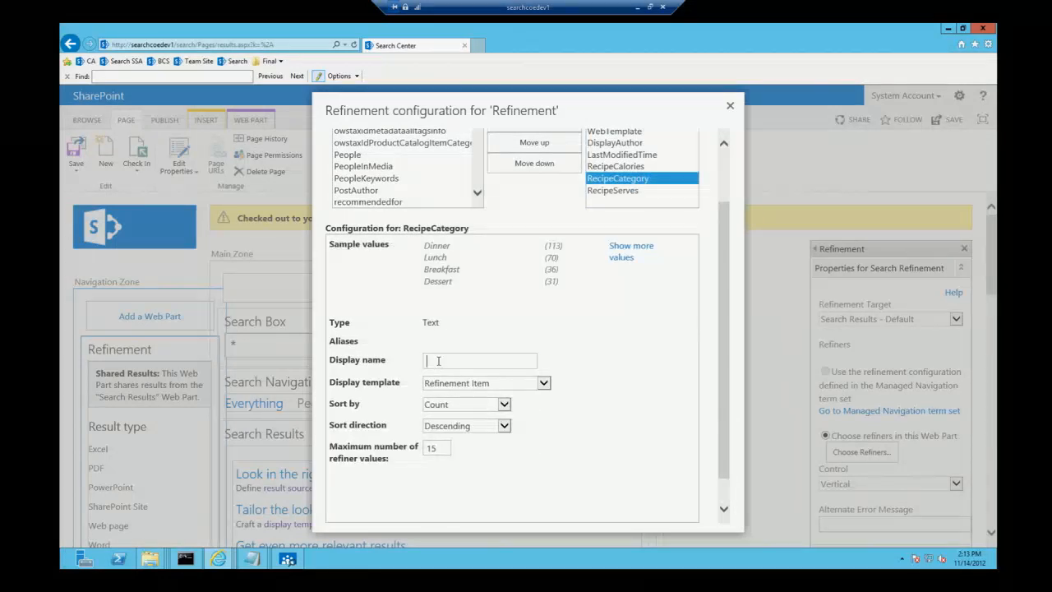
pyautogui.write('Meal Type')
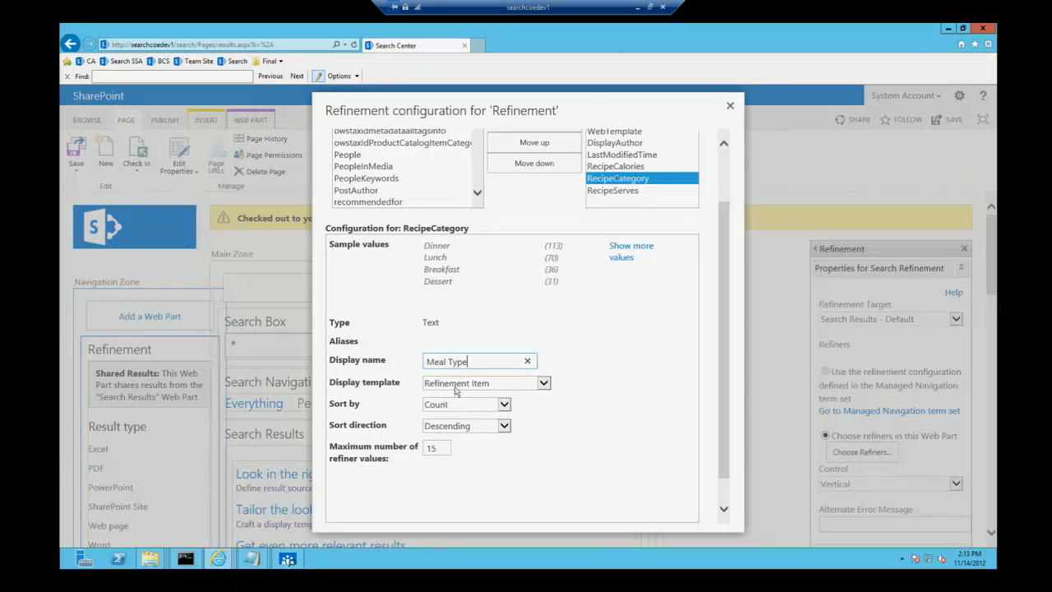
pyautogui.click(459, 388)
pyautogui.click(465, 380)
# Step: Set the RecipeCalories refiner's display name to Calories and its display template to Slider
pyautogui.click(620, 167)
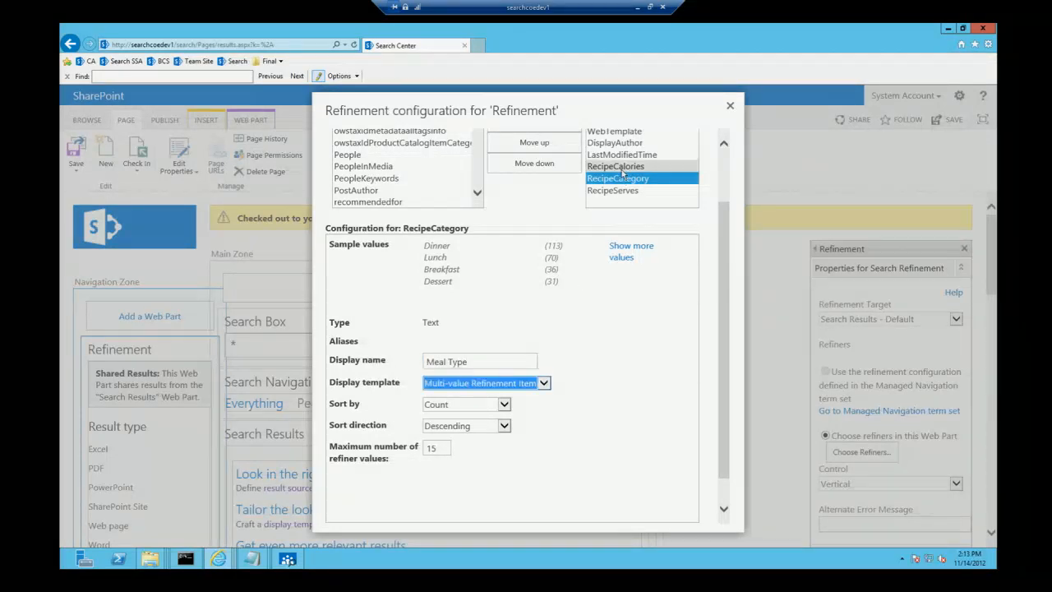
pyautogui.click(452, 360)
pyautogui.write('Calories')
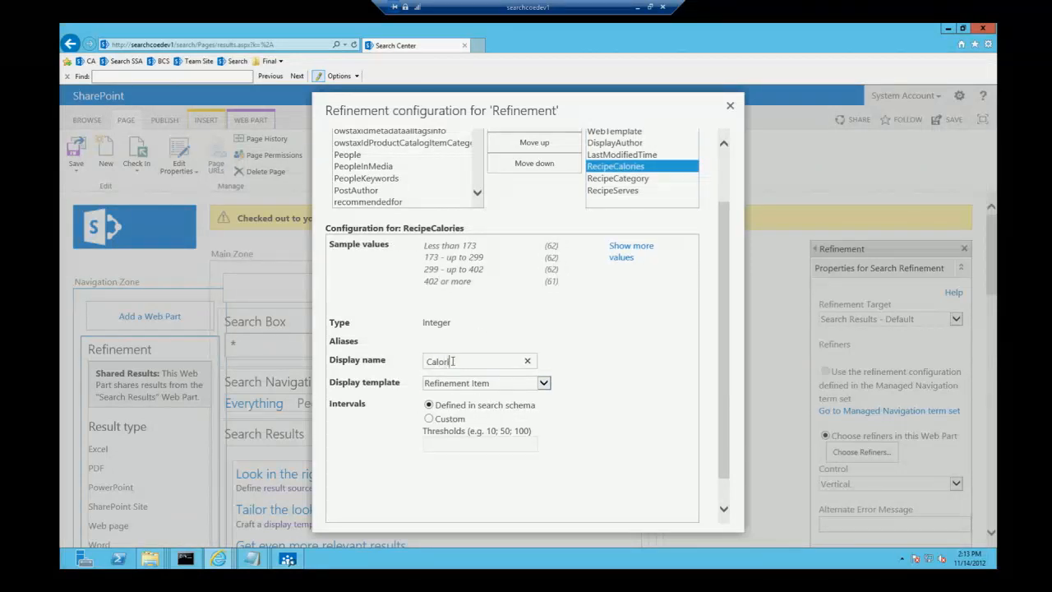
pyautogui.click(447, 393)
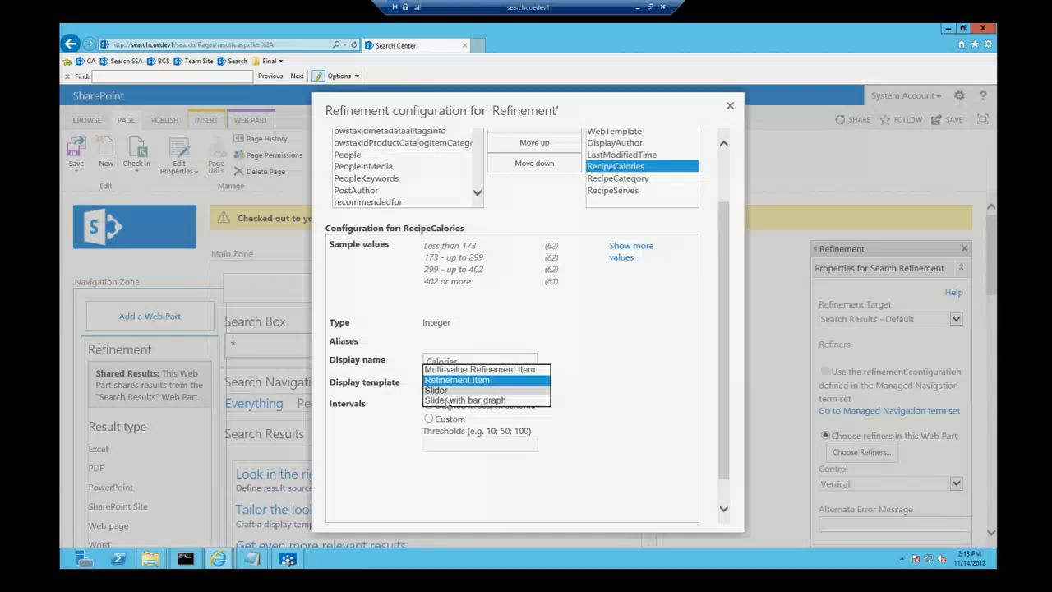
pyautogui.click(446, 391)
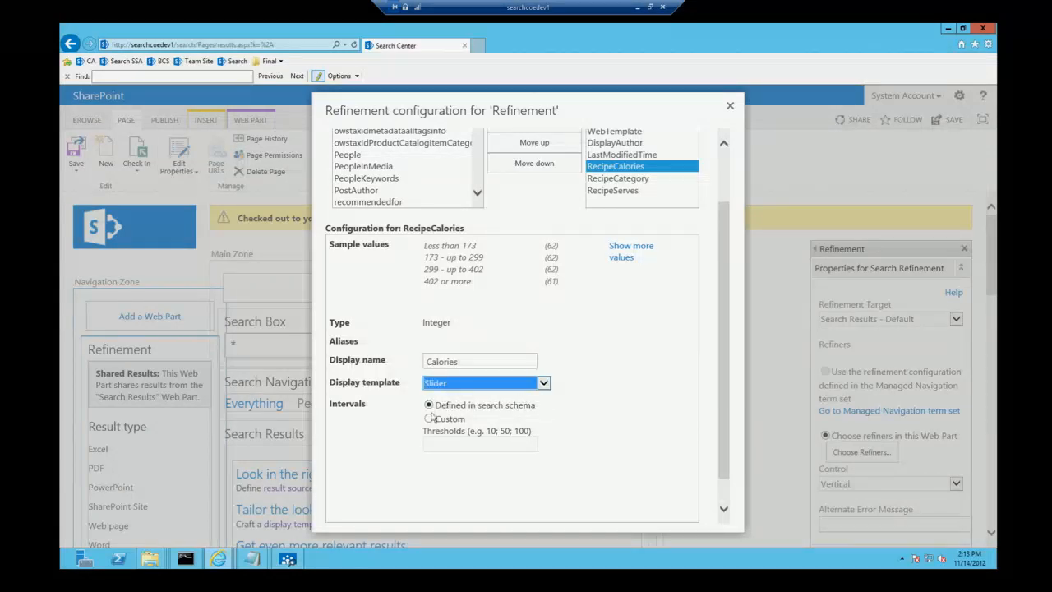
# Step: Use custom intervals for RecipeCalories with the thresholds 100;200;300;400;500;600;700
pyautogui.click(428, 419)
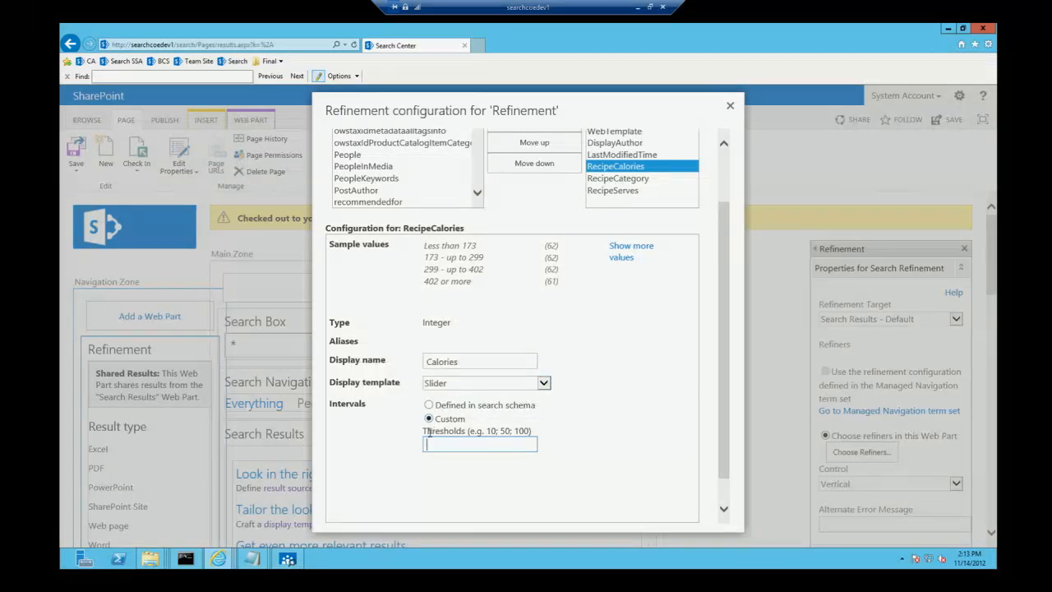
pyautogui.write('100;200;300;400;500;5')
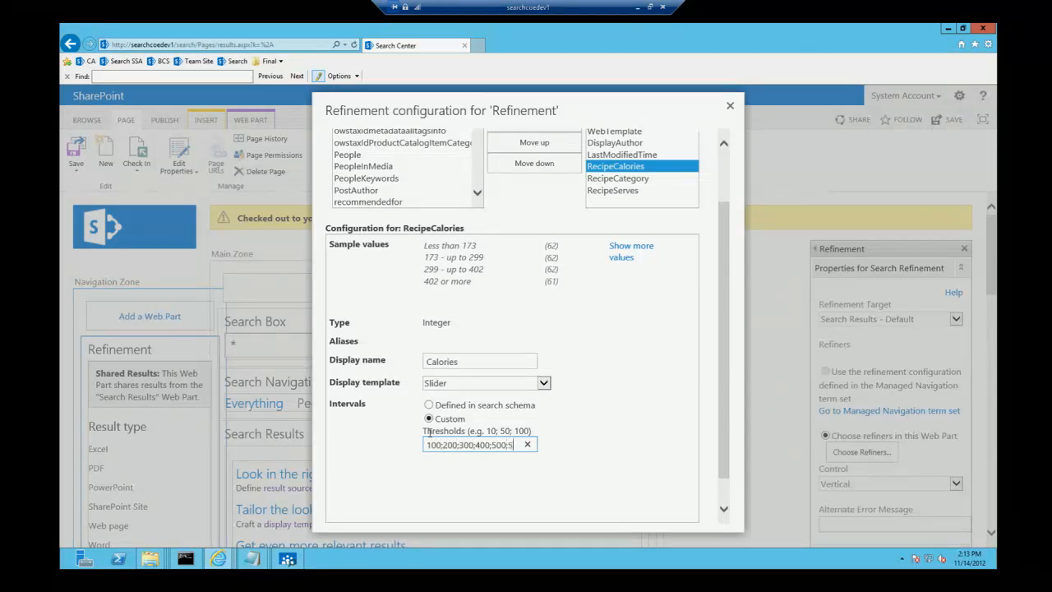
pyautogui.write('600;700')
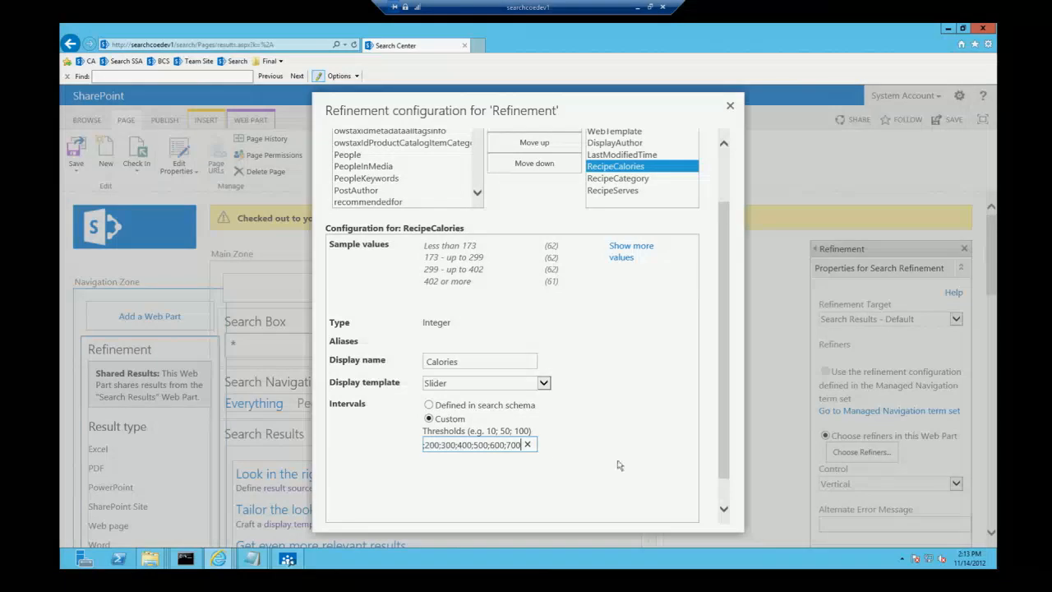
# Step: Accept the refiner configuration, then apply the Refinement web part's properties and close them
pyautogui.moveTo(723, 434); pyautogui.dragTo(720, 460)
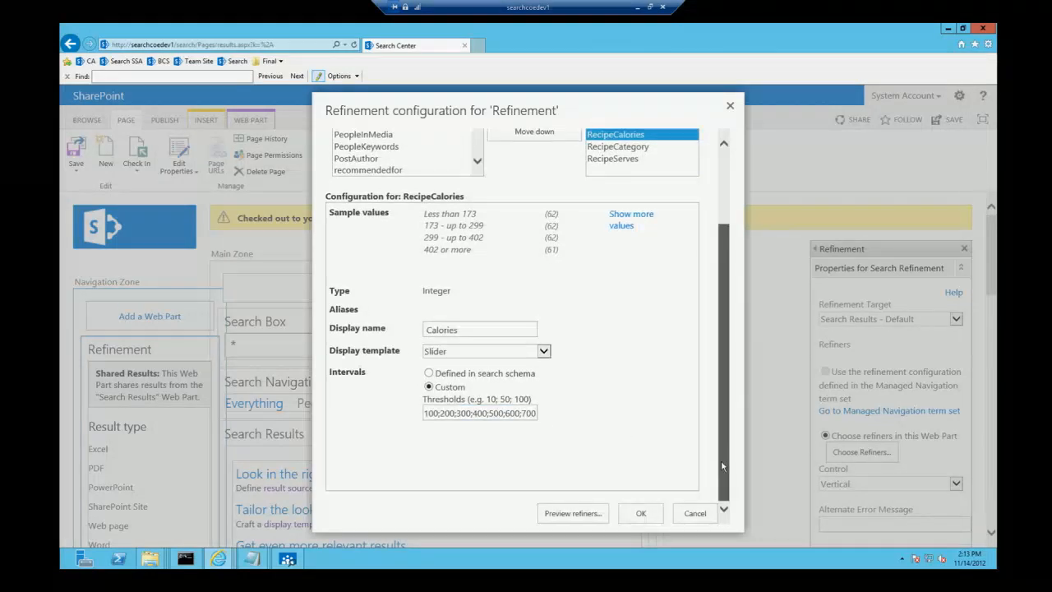
pyautogui.click(641, 514)
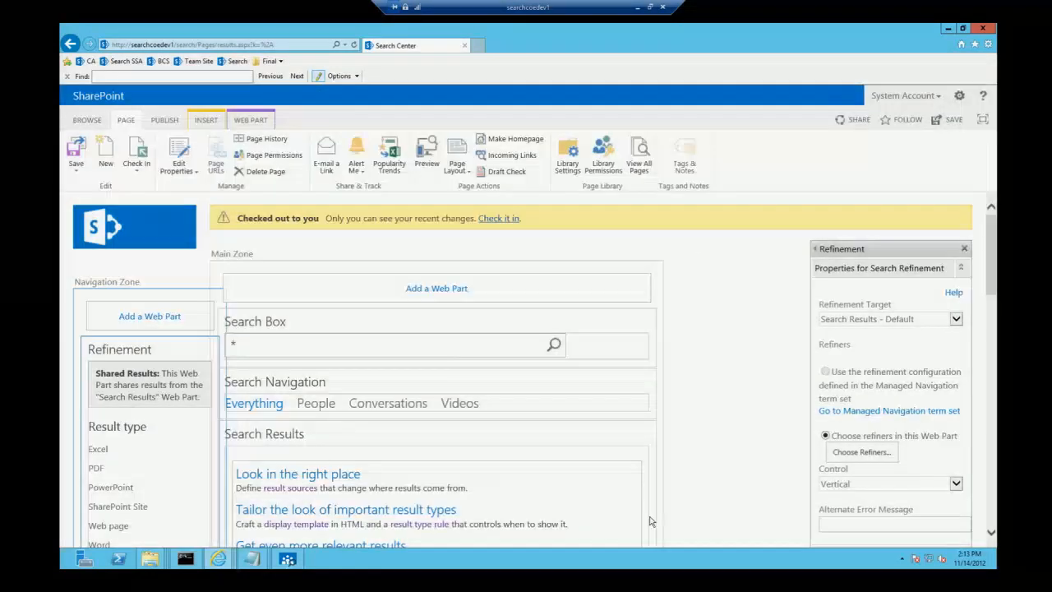
pyautogui.scroll(-4, 966, 502)
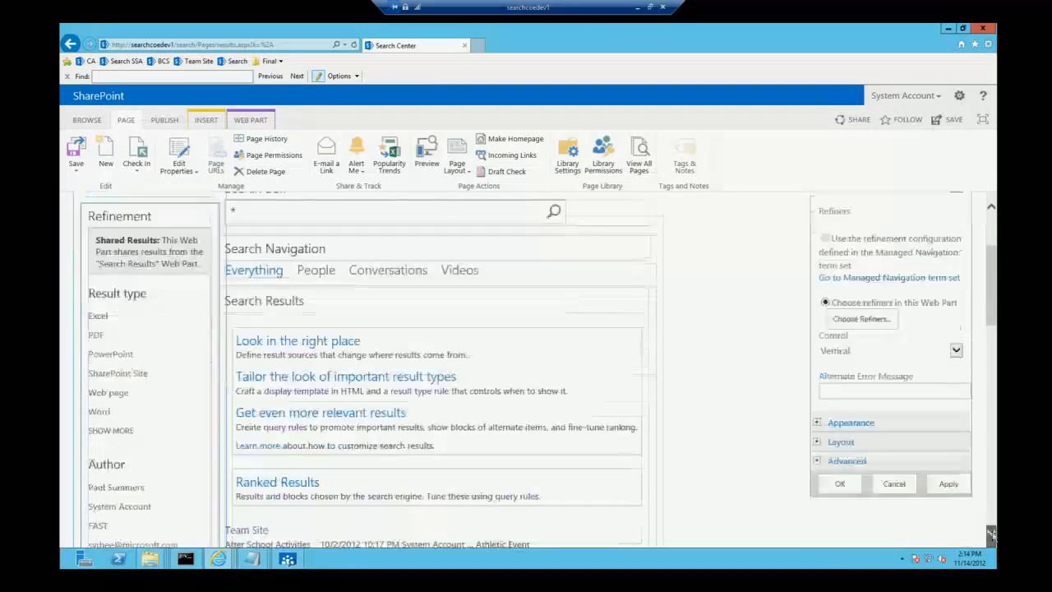
pyautogui.click(948, 439)
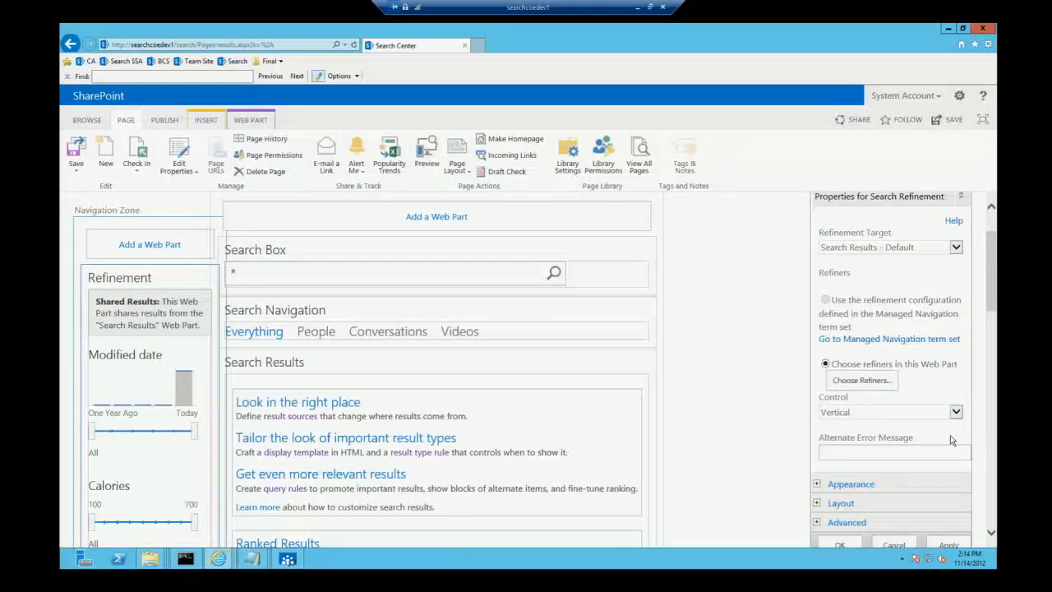
pyautogui.click(840, 545)
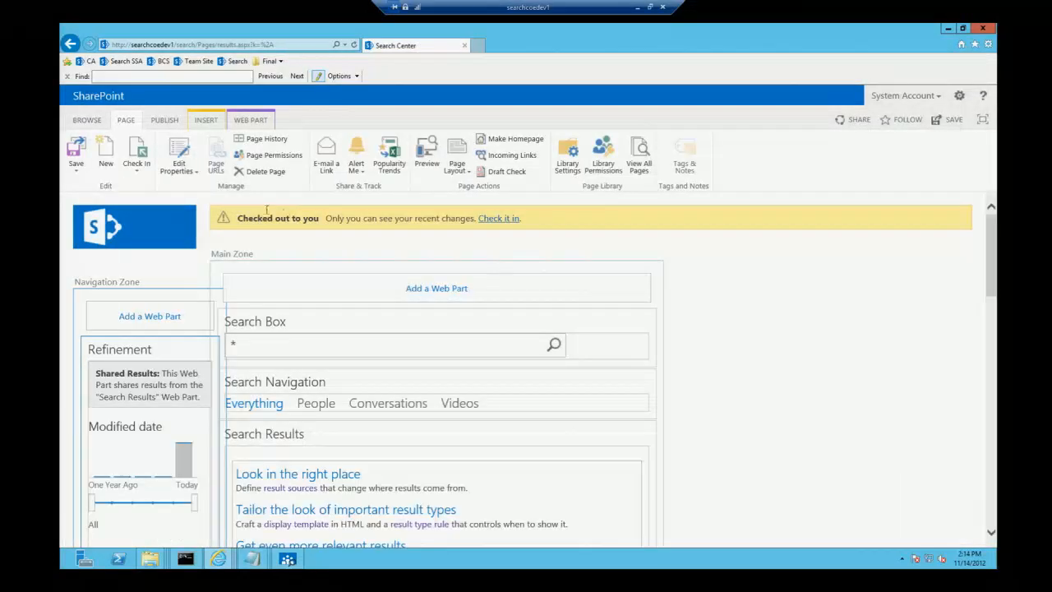
# Step: Check in the results page with the comment "refiners" and publish the draft
pyautogui.click(137, 163)
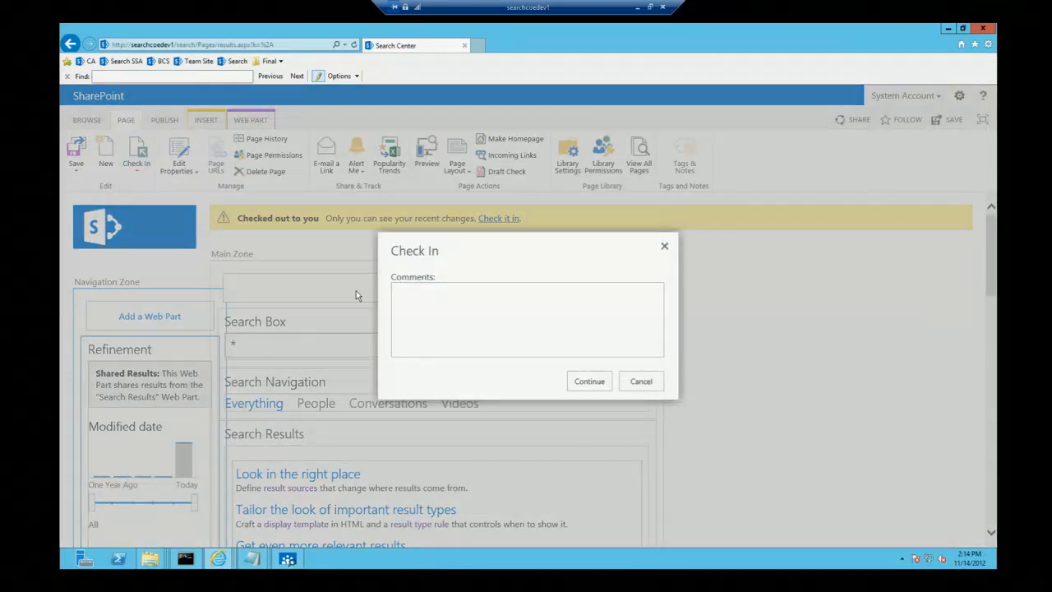
pyautogui.click(520, 310)
pyautogui.write('refiners')
pyautogui.click(599, 388)
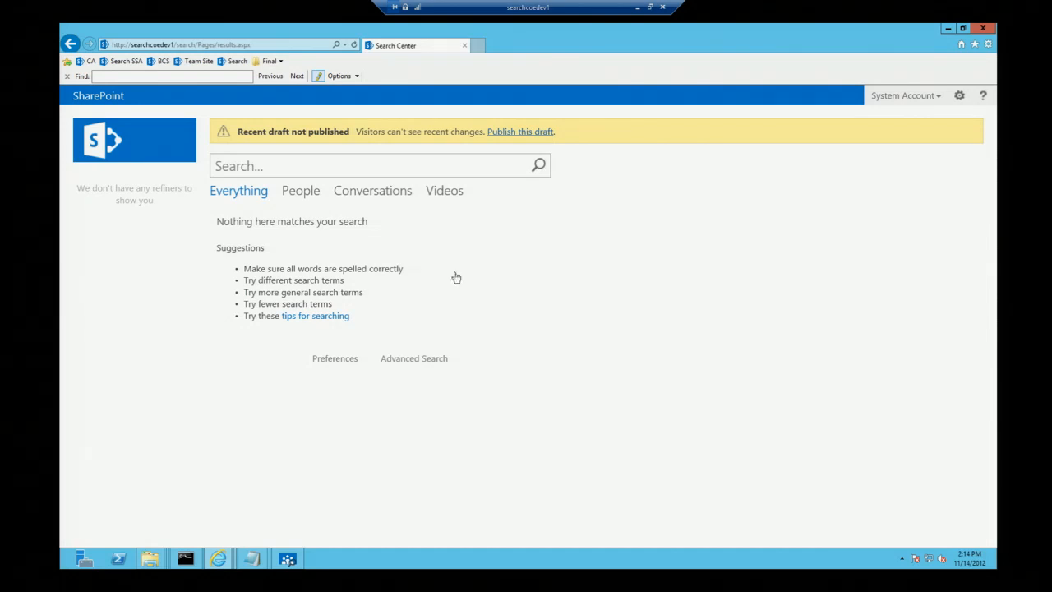
pyautogui.click(516, 134)
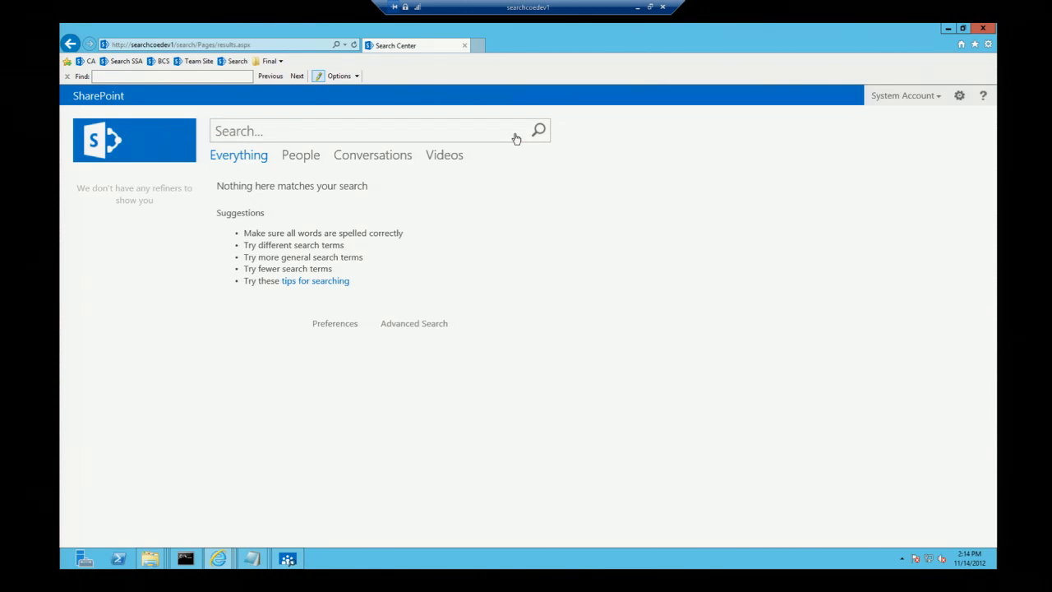
# Step: Search for * on the published results page to check the new refiners
pyautogui.click(336, 133)
pyautogui.write('*')
pyautogui.press('Return')
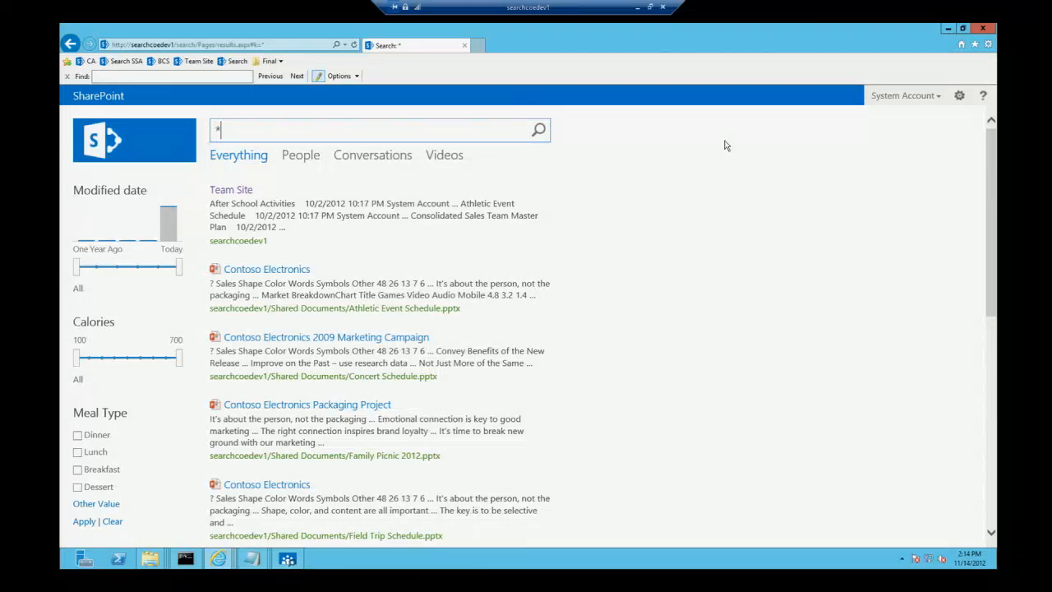
# Step: Start a new result source in the site collection's Search Result Sources settings and name it Recipes
pyautogui.click(960, 97)
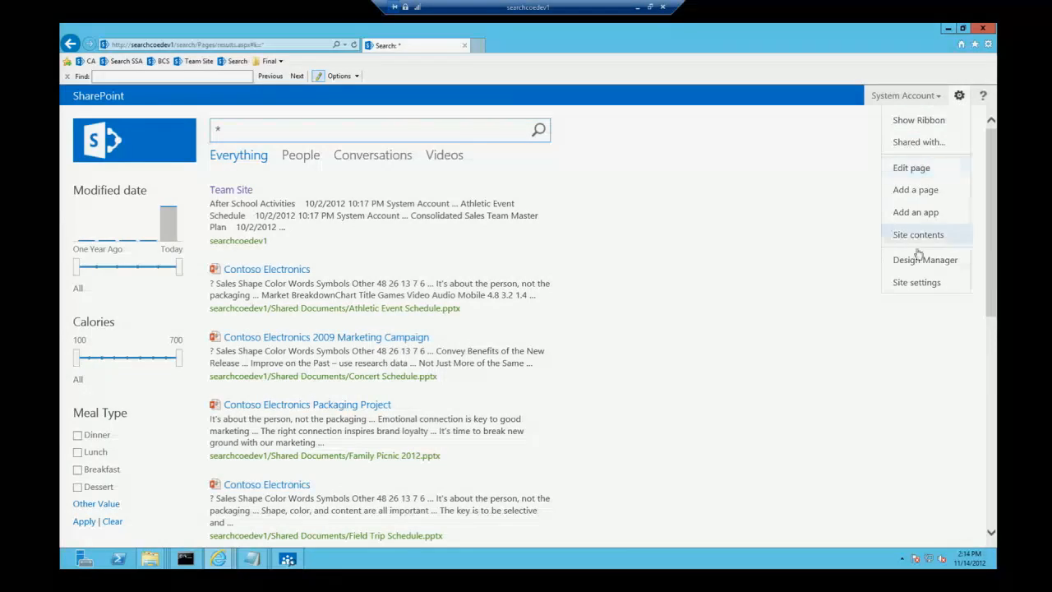
pyautogui.click(917, 284)
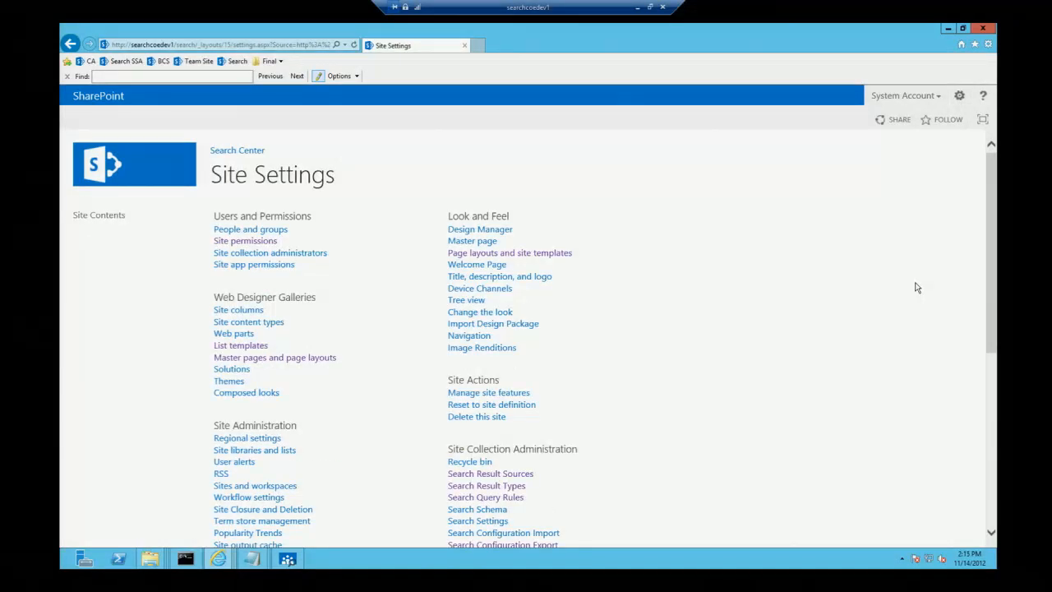
pyautogui.click(478, 480)
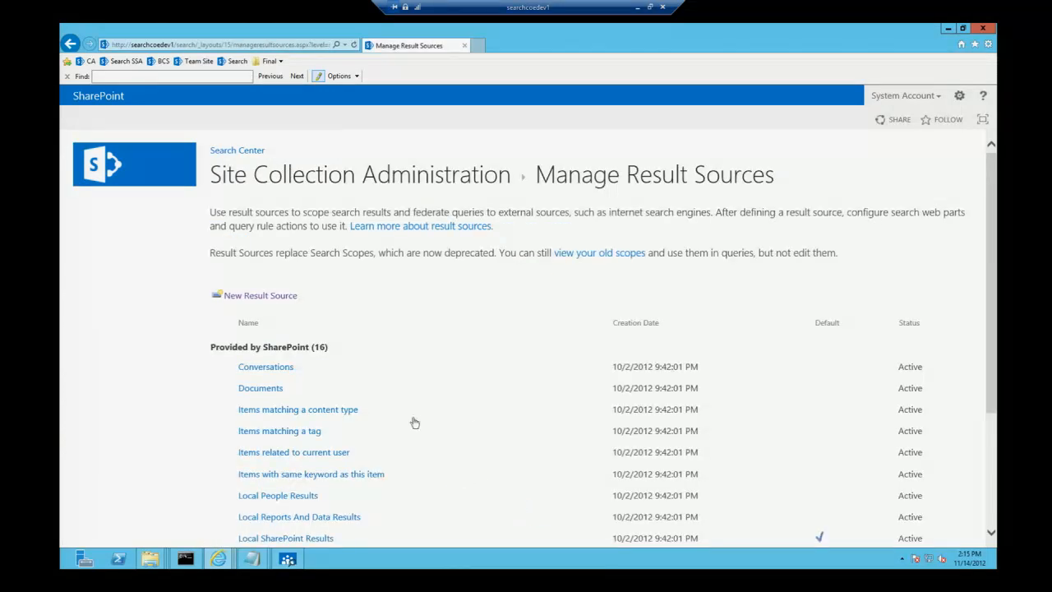
pyautogui.click(261, 298)
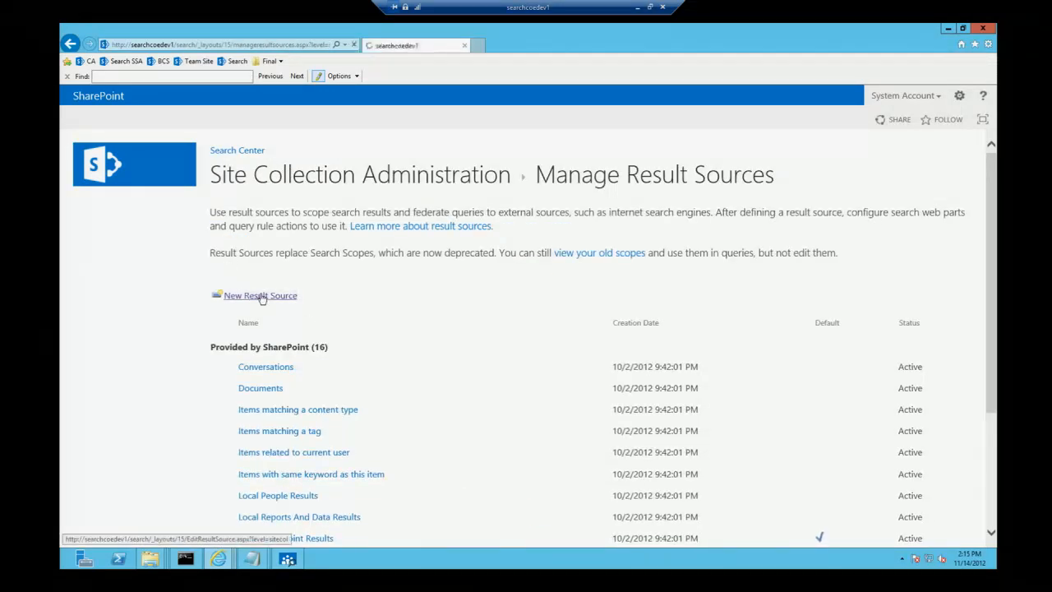
pyautogui.write('Recipes')
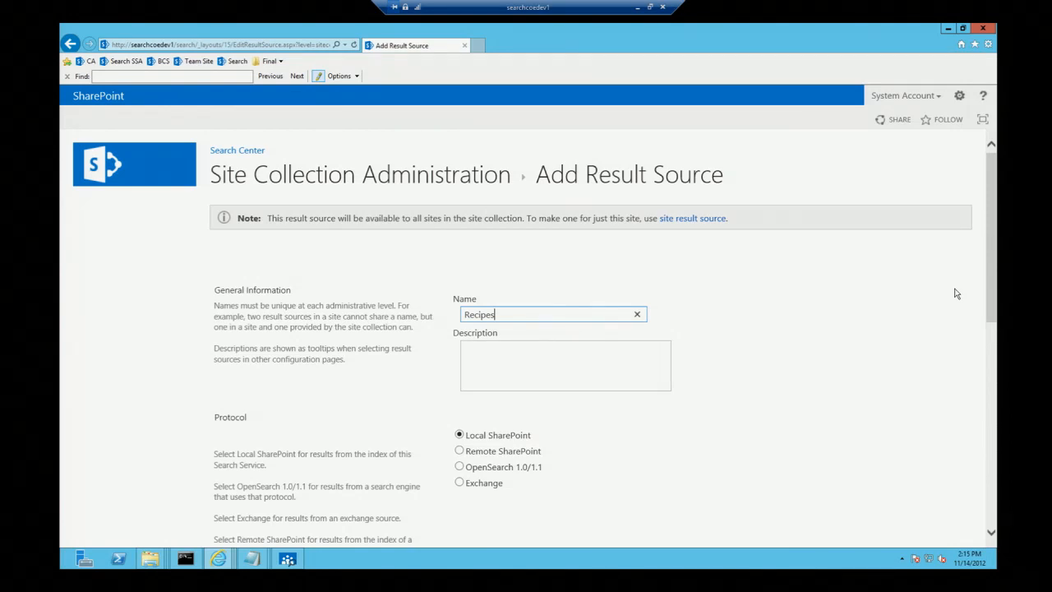
# Step: Launch the query builder for the result source's query transform and choose the managed property ContentSource for the property filter
pyautogui.moveTo(989, 287); pyautogui.dragTo(988, 424)
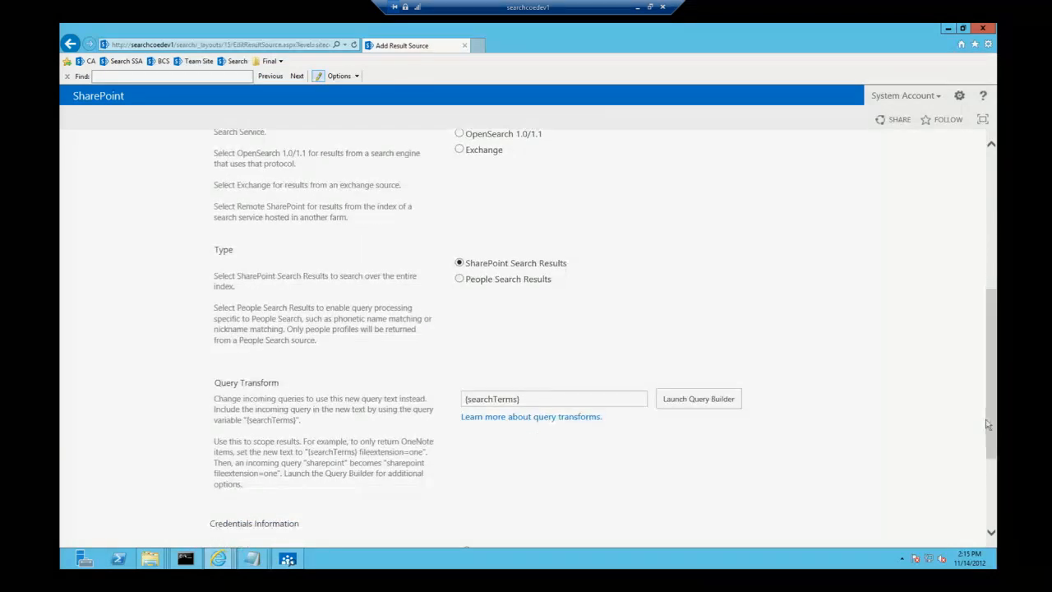
pyautogui.click(716, 405)
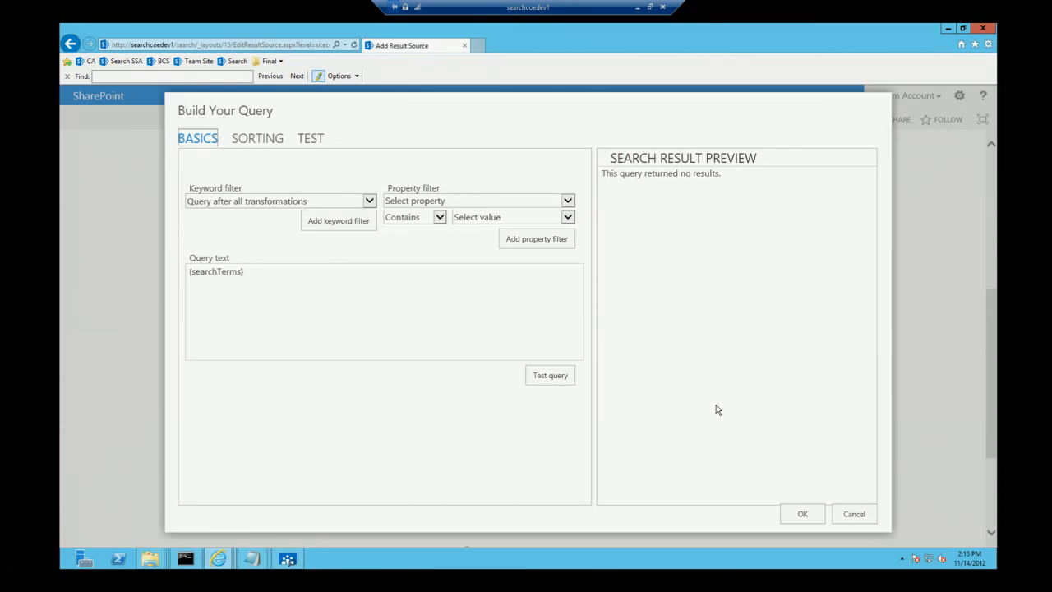
pyautogui.click(499, 202)
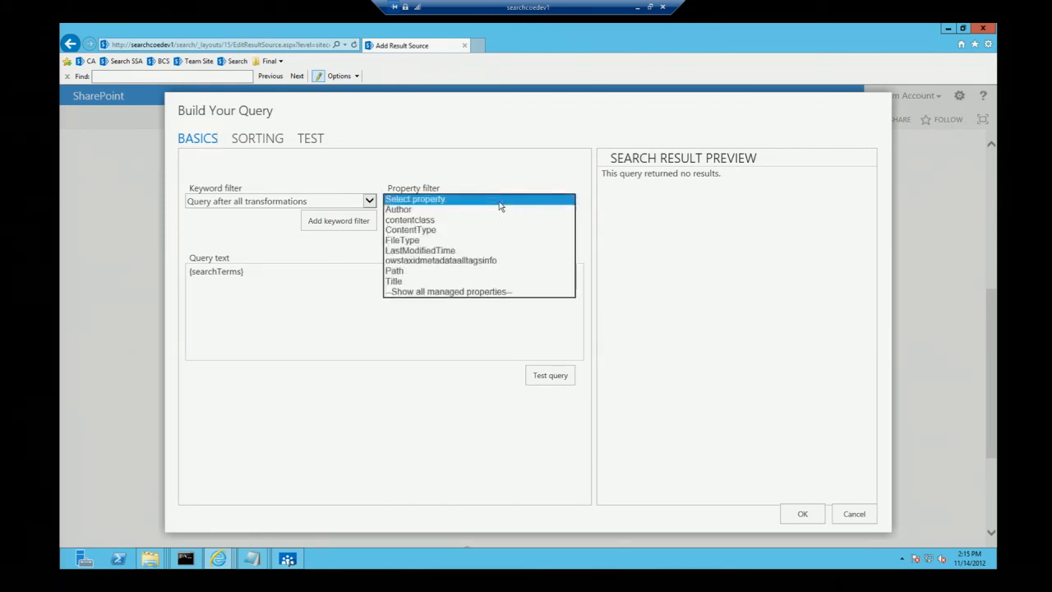
pyautogui.click(470, 293)
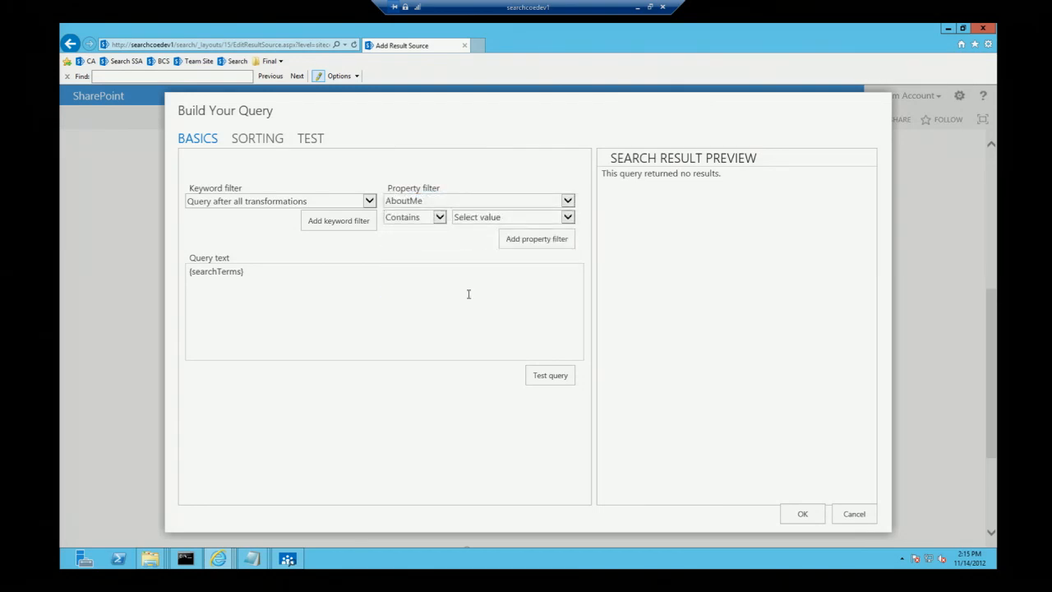
pyautogui.click(425, 205)
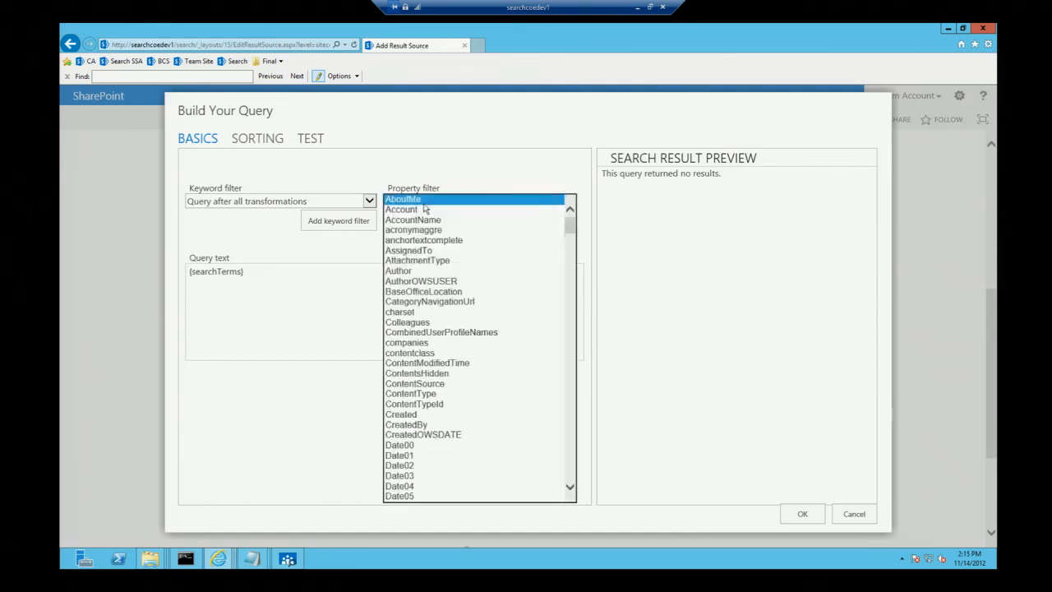
pyautogui.click(438, 384)
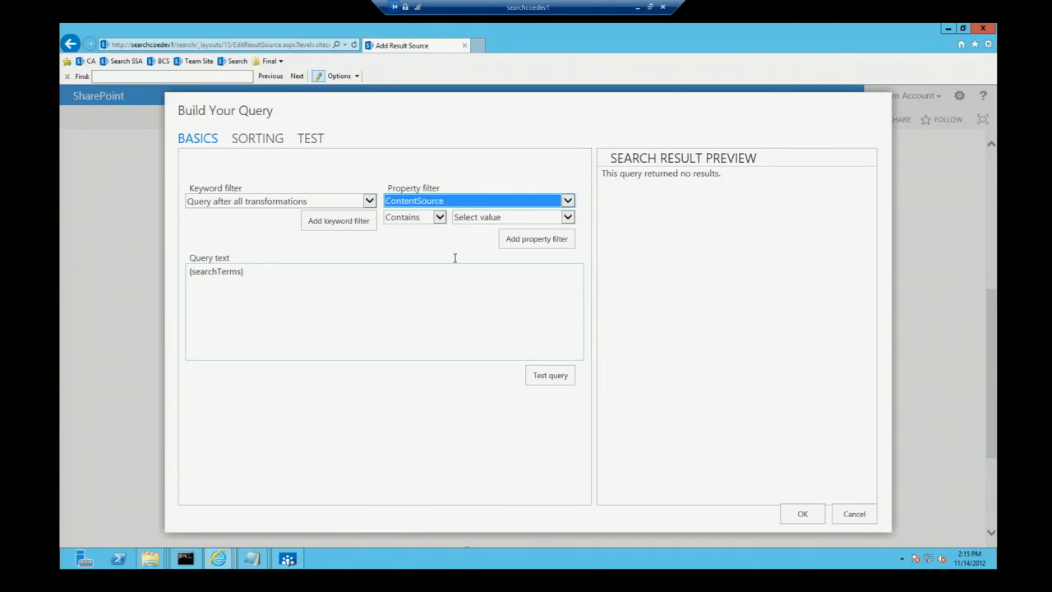
# Step: Give the ContentSource filter the manual value Recipes and add it to the query text
pyautogui.click(485, 214)
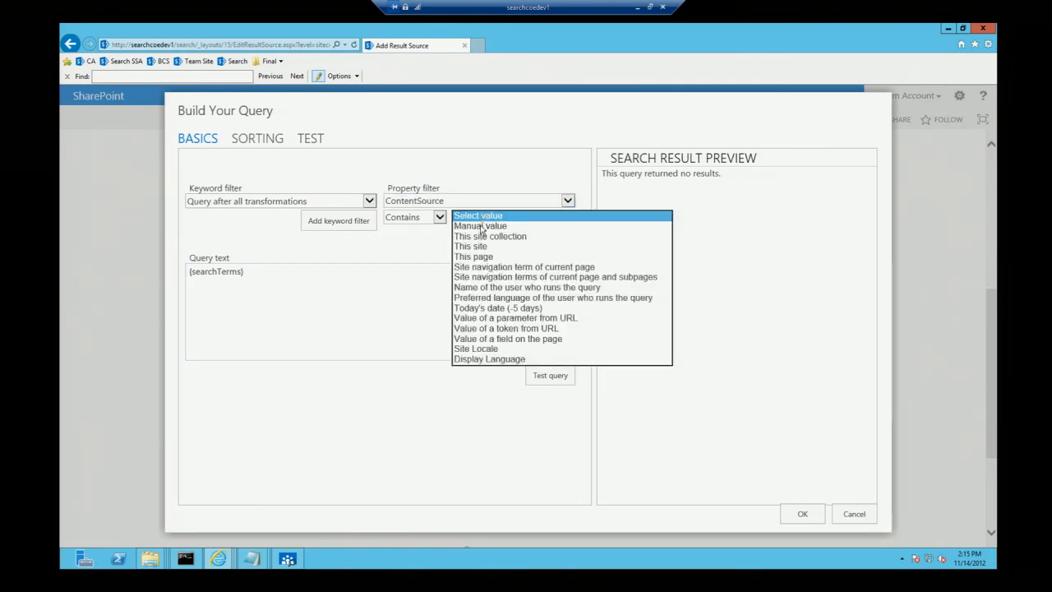
pyautogui.click(480, 227)
pyautogui.click(476, 235)
pyautogui.write('Recipes')
pyautogui.click(553, 262)
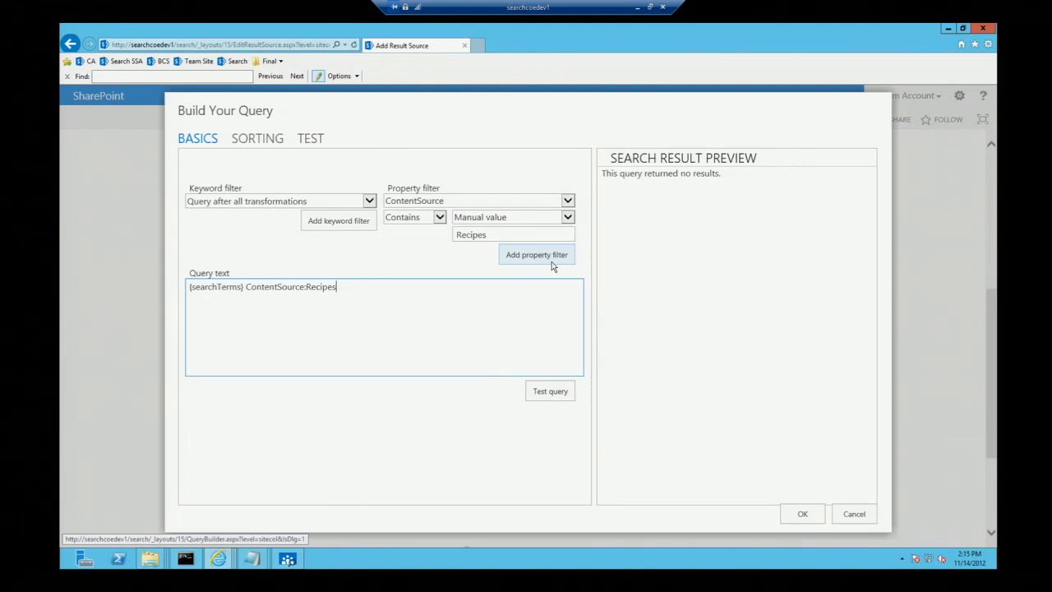
# Step: Test the query, accept it as the query transform, and save the Recipes result source
pyautogui.click(550, 392)
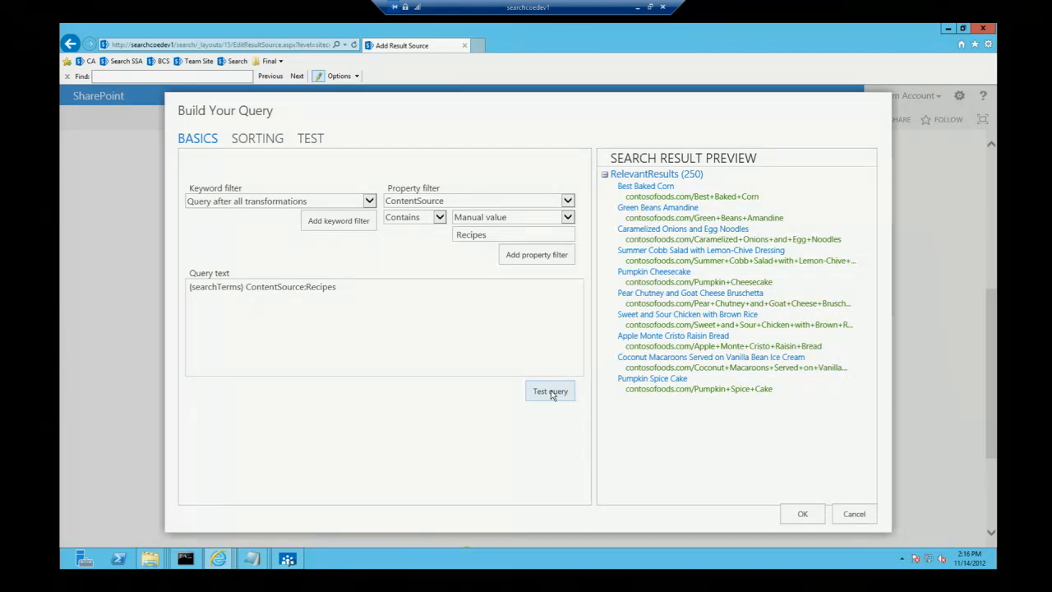
pyautogui.click(803, 514)
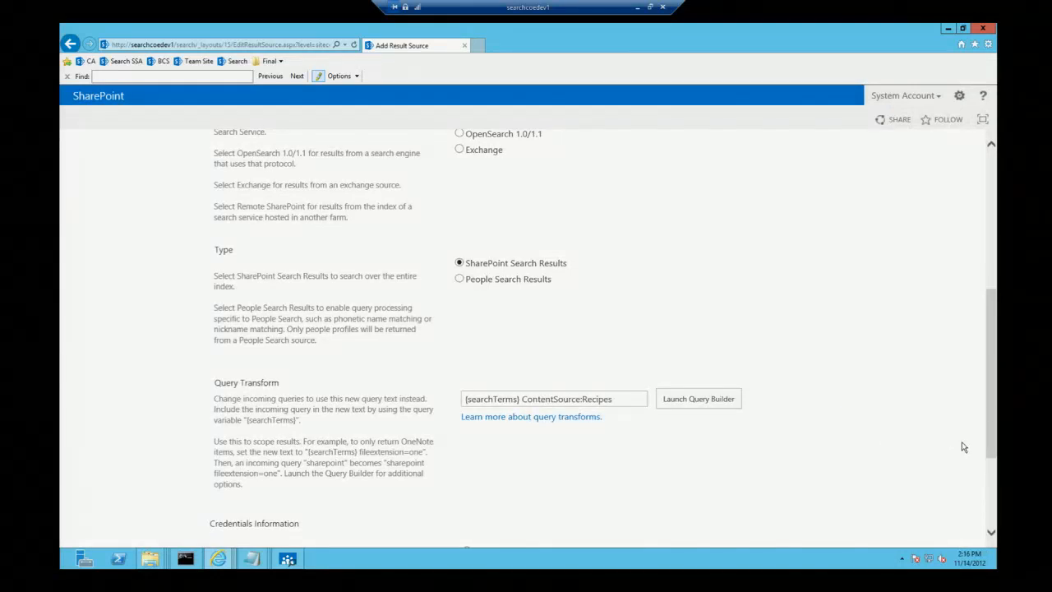
pyautogui.moveTo(993, 411); pyautogui.dragTo(993, 482)
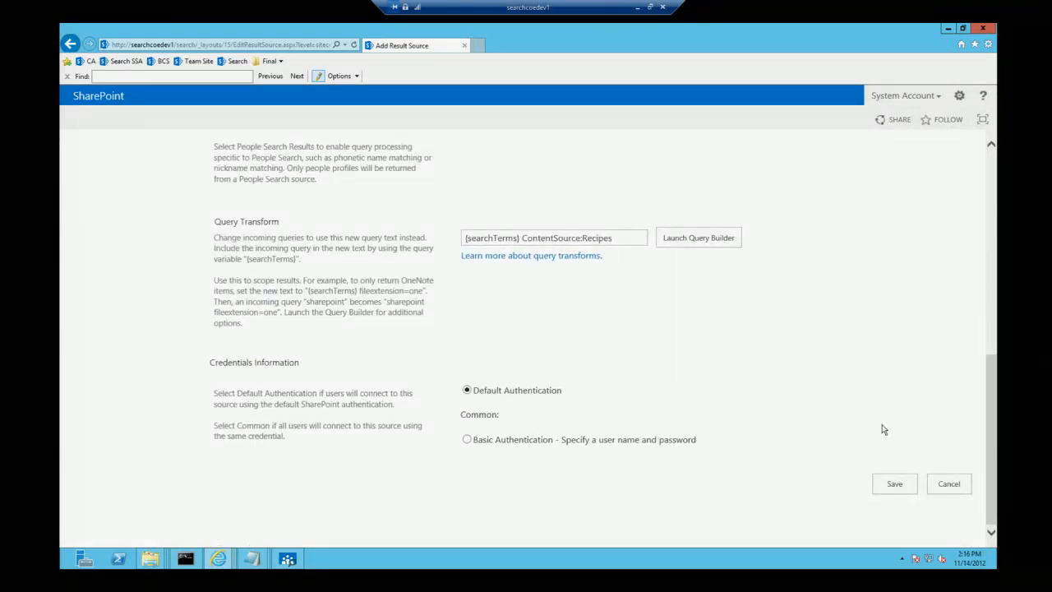
pyautogui.click(895, 484)
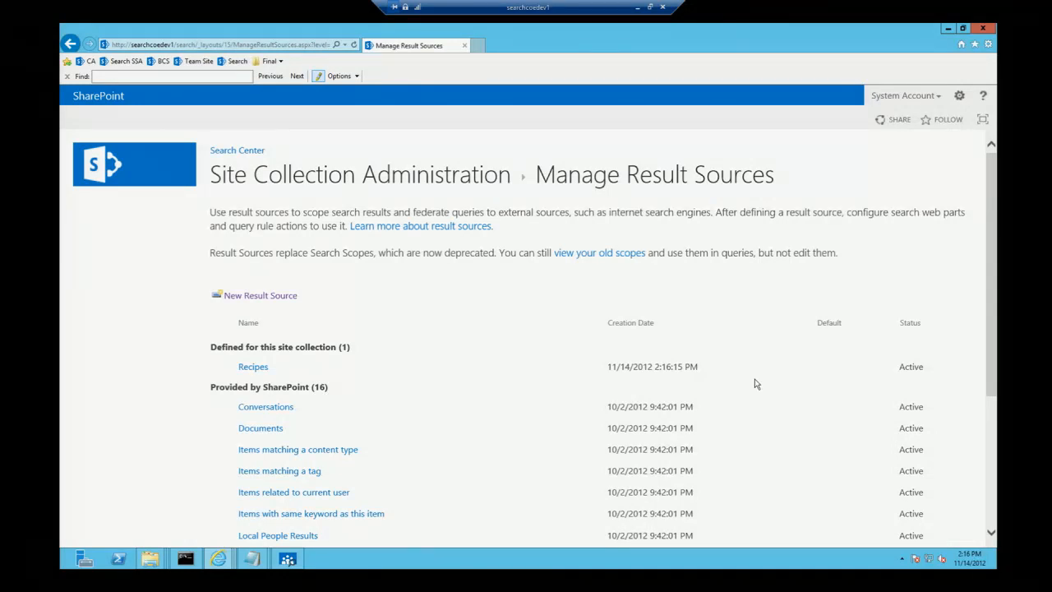
# Step: Open the masterpage network folder from the Upload Design Files page of the Design Manager
pyautogui.click(960, 99)
pyautogui.click(923, 215)
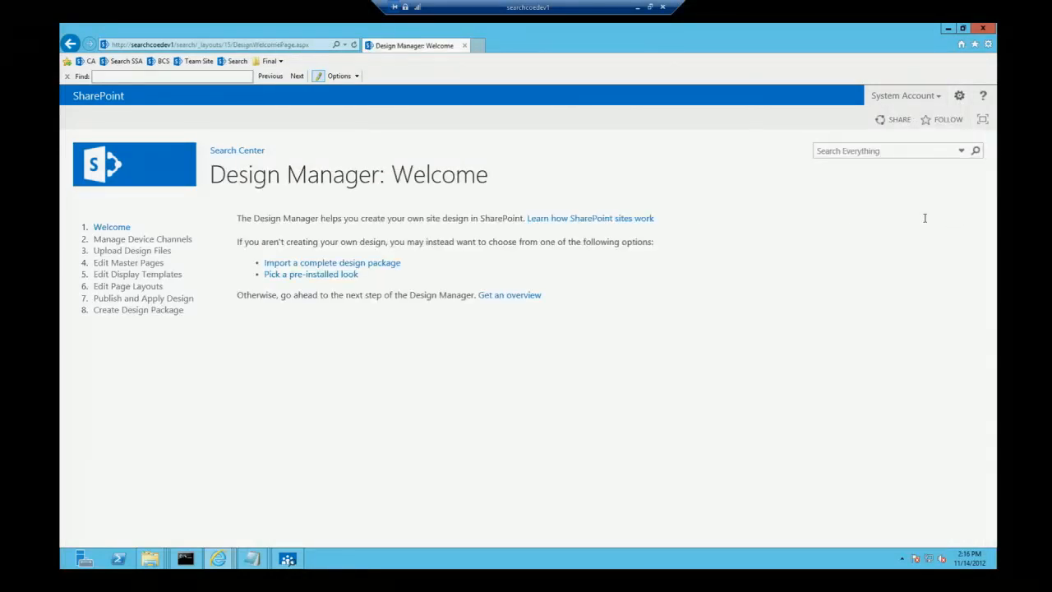
pyautogui.click(125, 251)
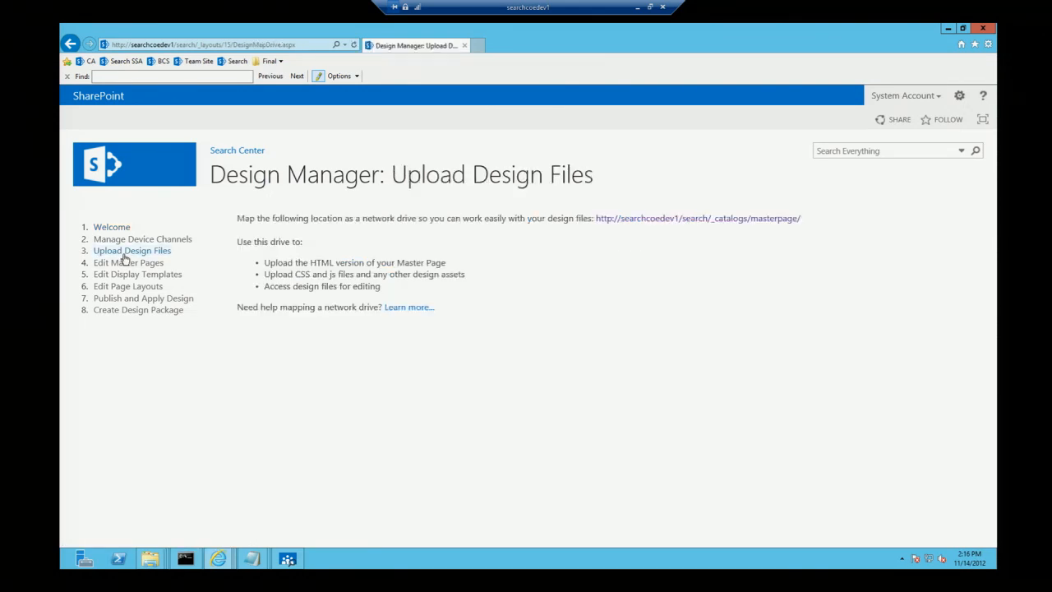
pyautogui.click(682, 217)
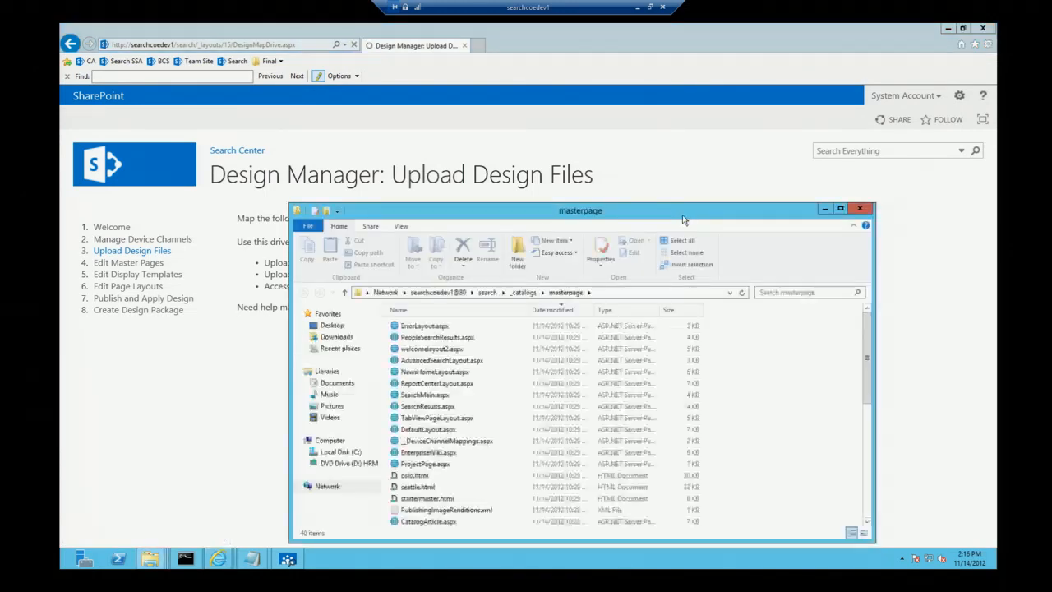
# Step: Go to the Search folder inside Display Templates in the masterpage location
pyautogui.click(444, 399)
pyautogui.write('di')
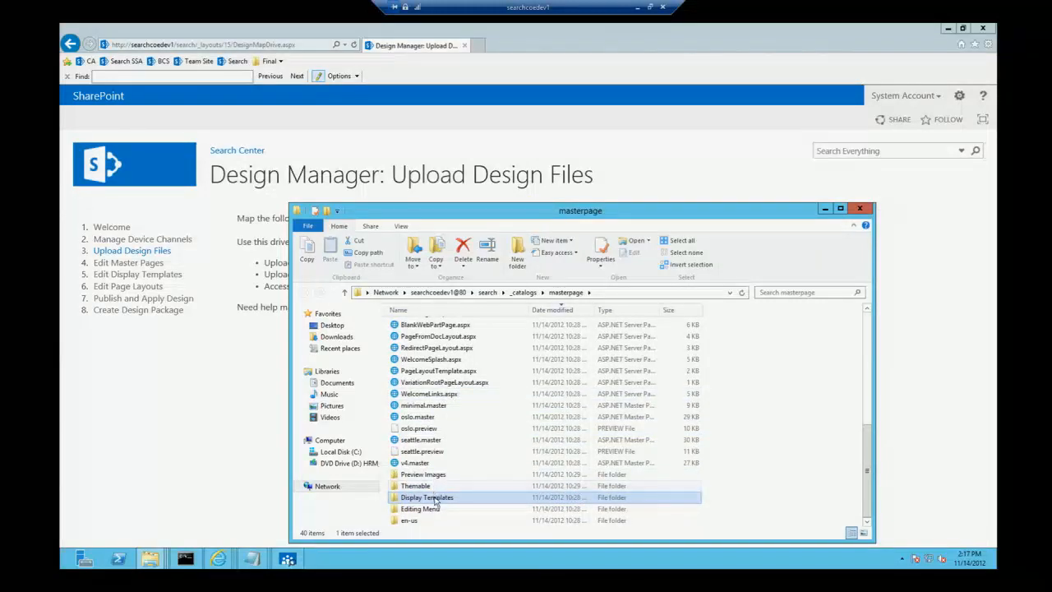
pyautogui.doubleClick(435, 498)
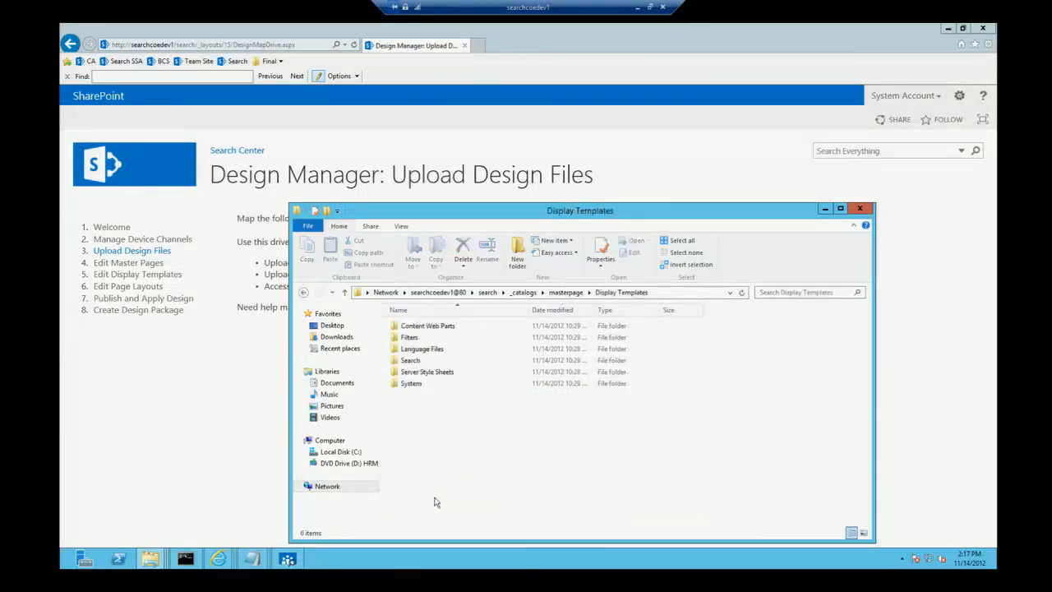
pyautogui.doubleClick(411, 361)
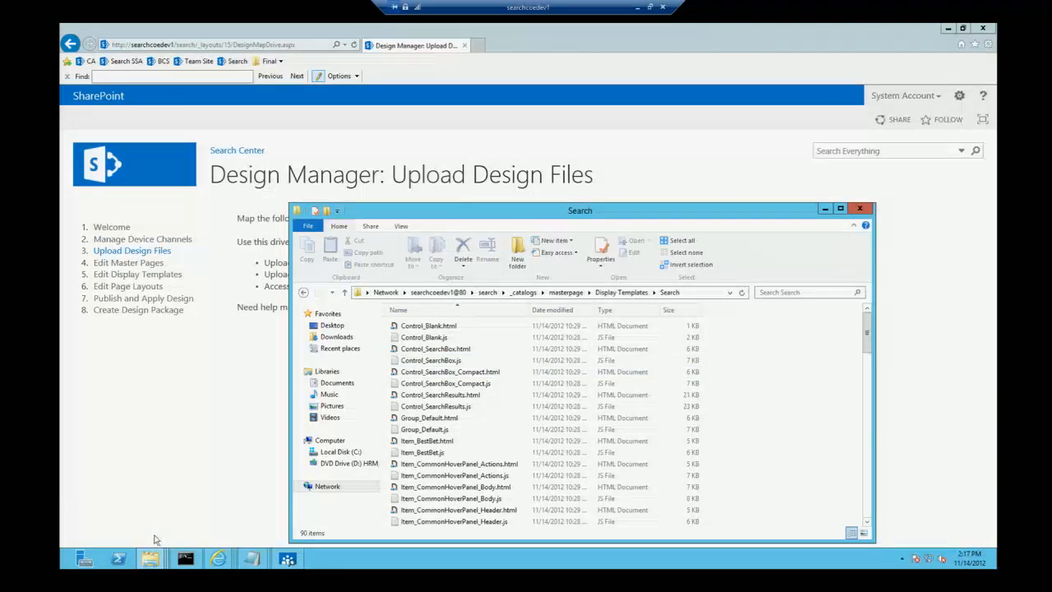
# Step: Copy Item_Recipe.html and Item_Recipe_HoverPanel.html from C:\SPC231\Display Templates into the network Display Templates\Search folder
pyautogui.moveTo(152, 561)
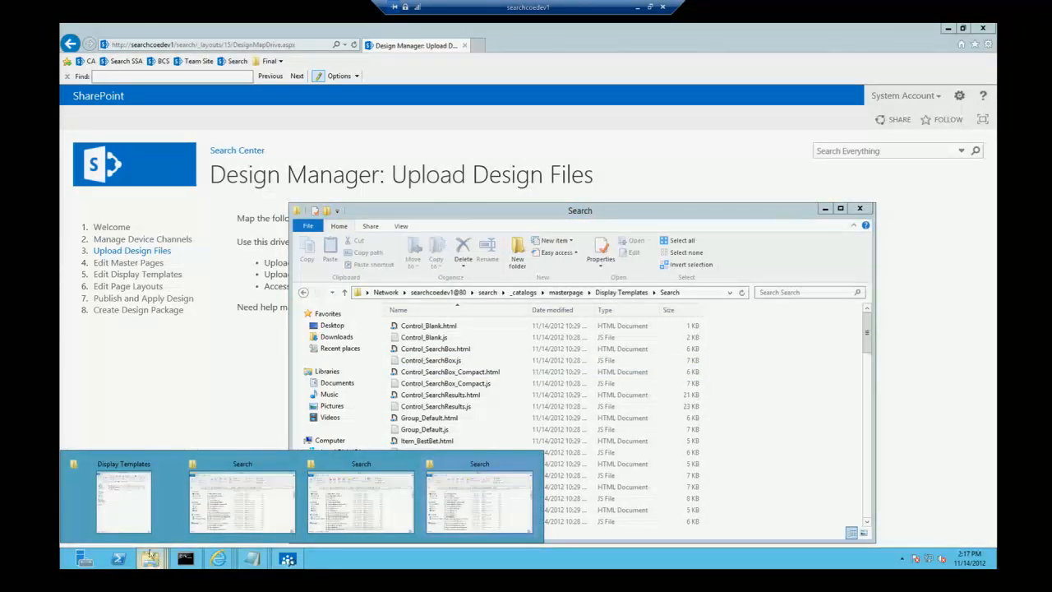
pyautogui.click(123, 509)
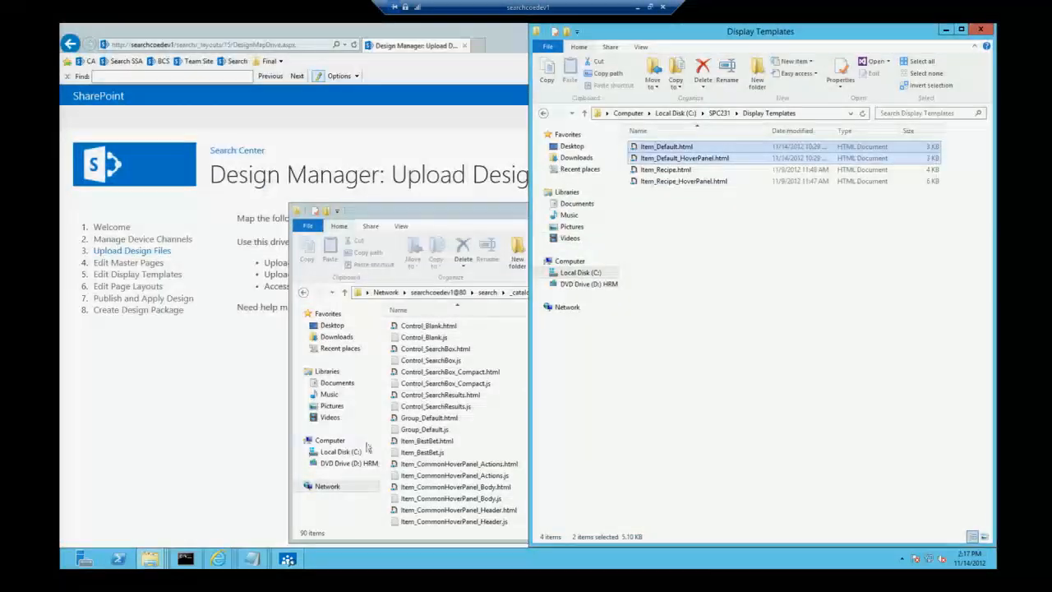
pyautogui.click(713, 261)
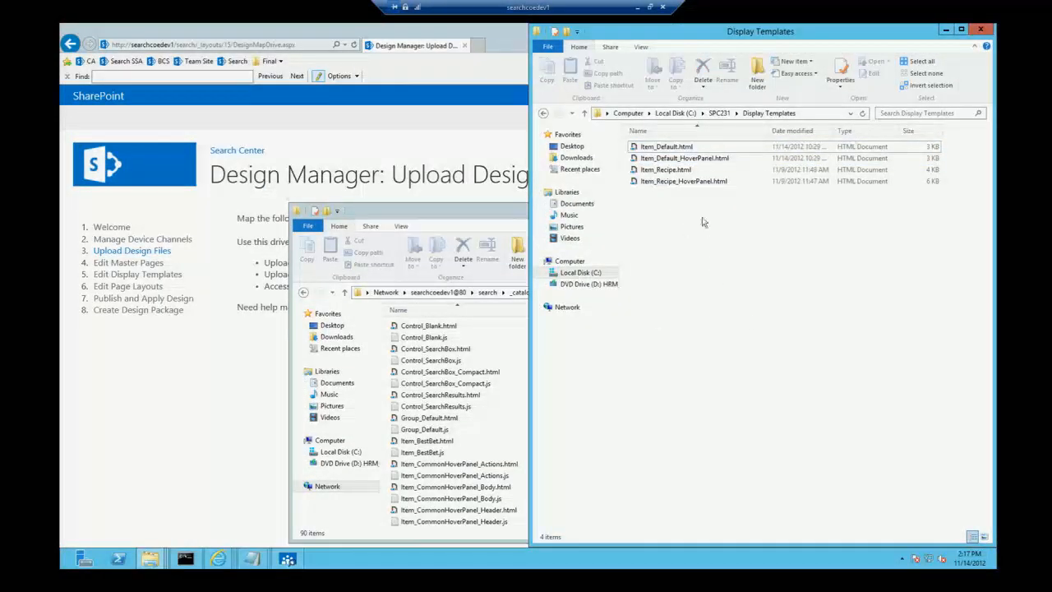
pyautogui.click(675, 170)
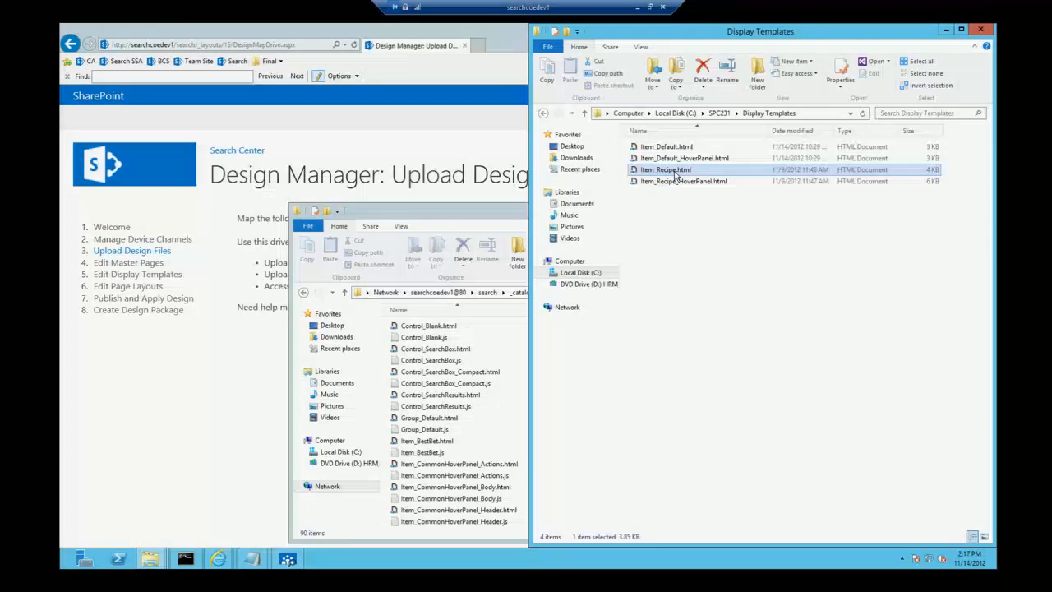
pyautogui.hotkey('shift', 'Down')
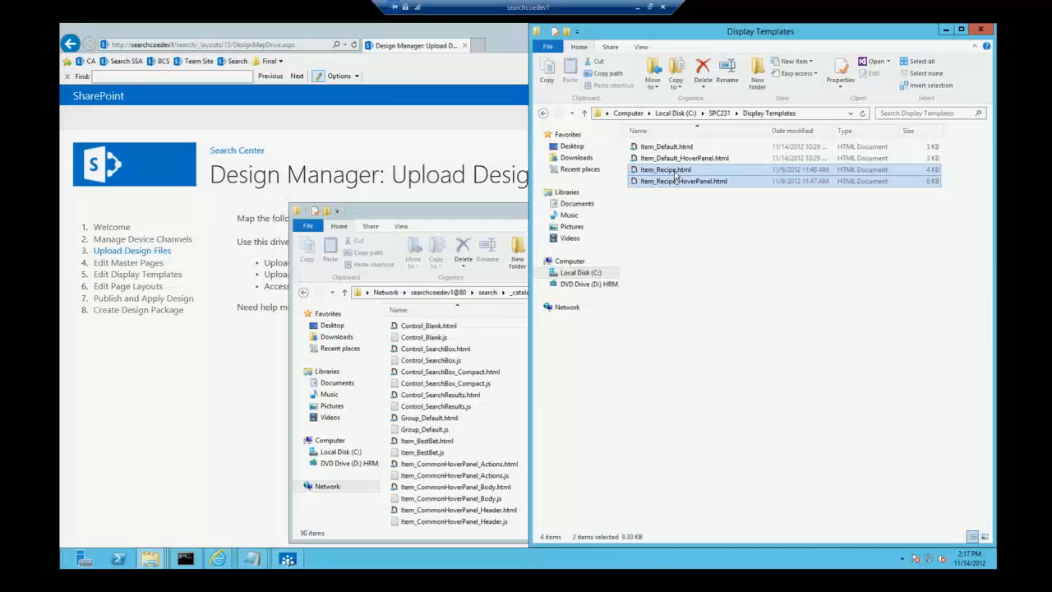
pyautogui.hotkey('ctrl', 'c')
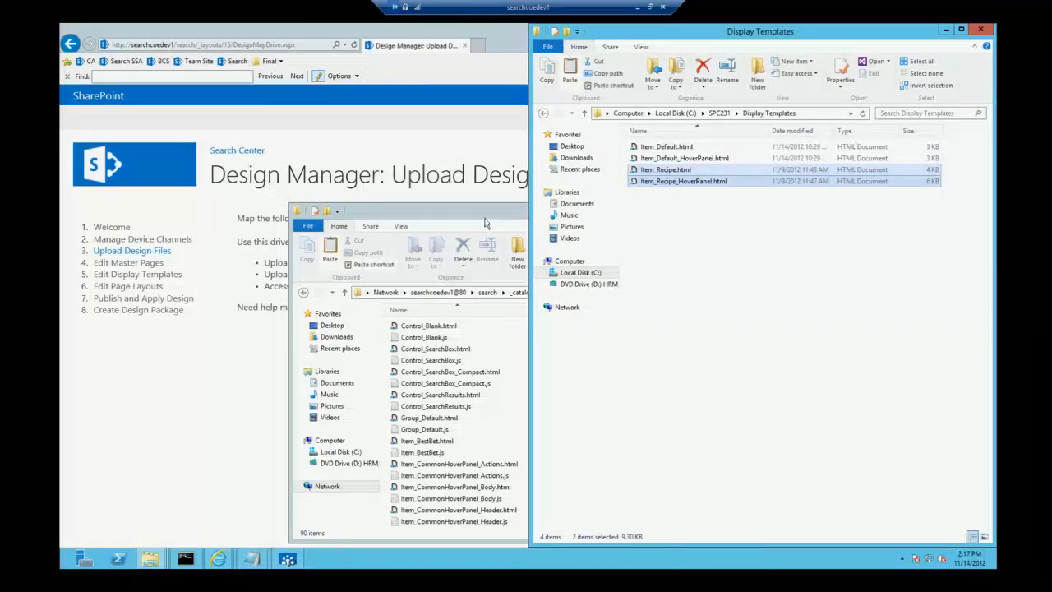
pyautogui.click(486, 210)
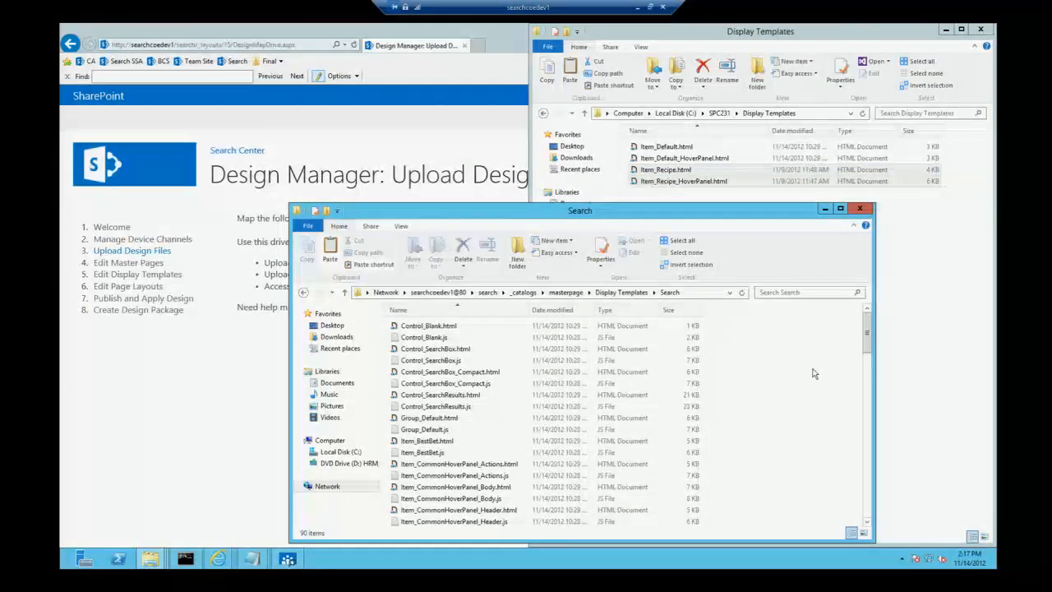
pyautogui.hotkey('ctrl', 'v')
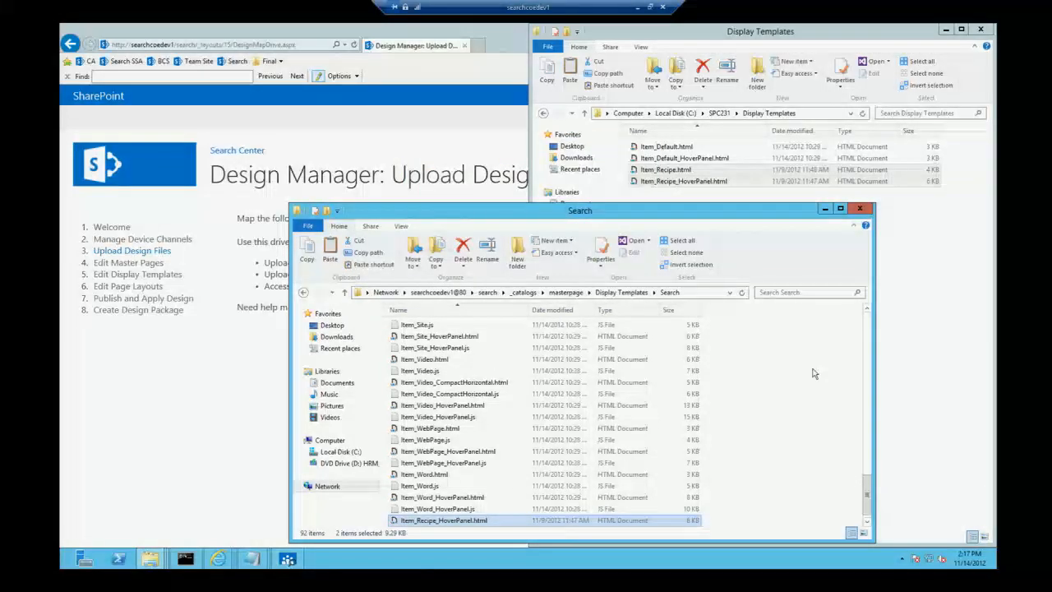
# Step: Return to the Design Manager in the browser and check the Recipes item and hover panel templates on the Edit Display Templates page
pyautogui.click(128, 399)
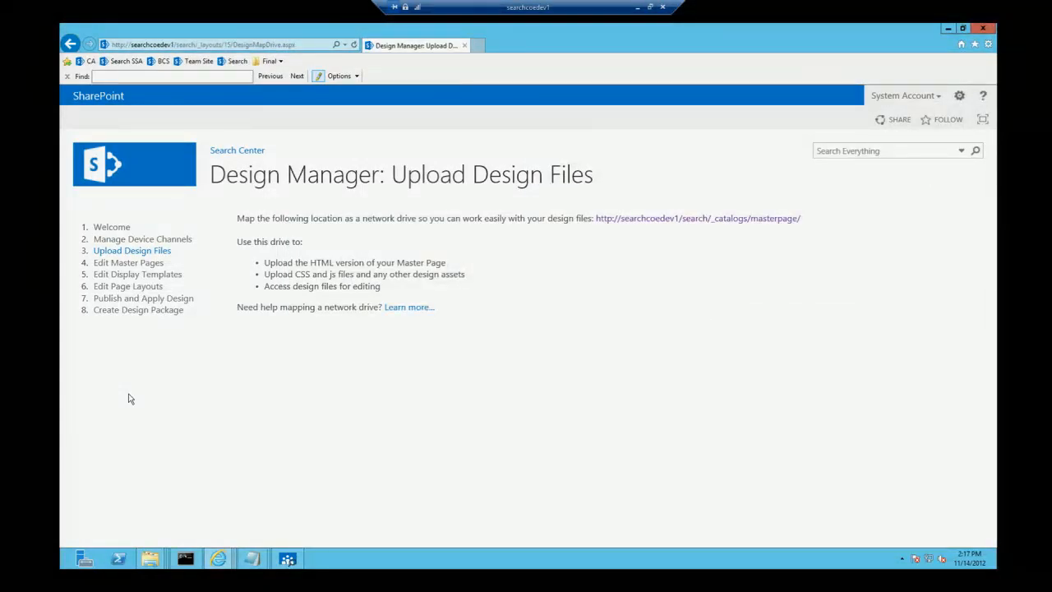
pyautogui.click(130, 278)
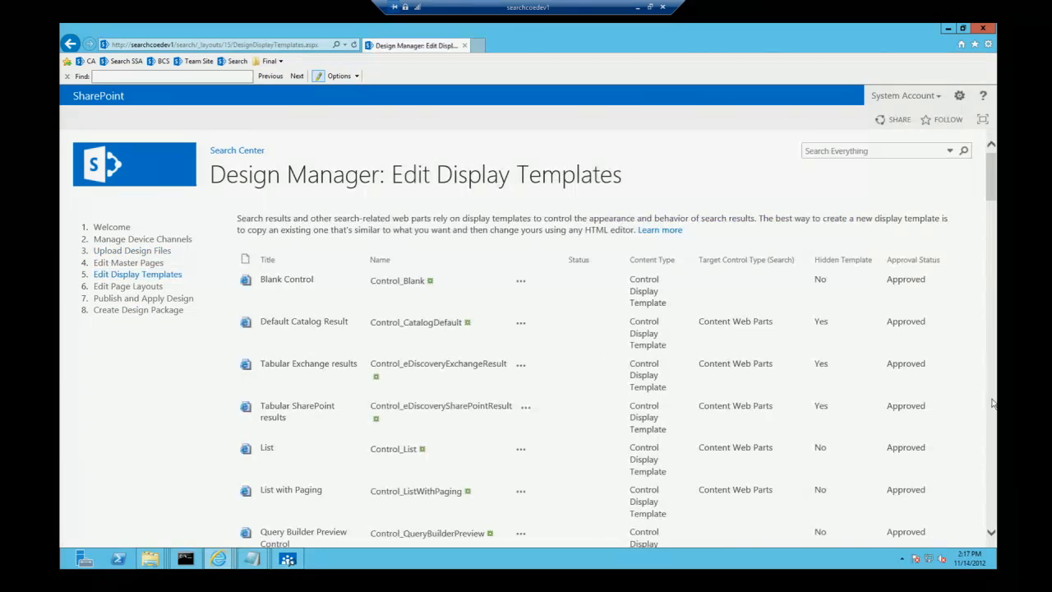
pyautogui.scroll(-5, 992, 403)
pyautogui.scroll(-5, 992, 402)
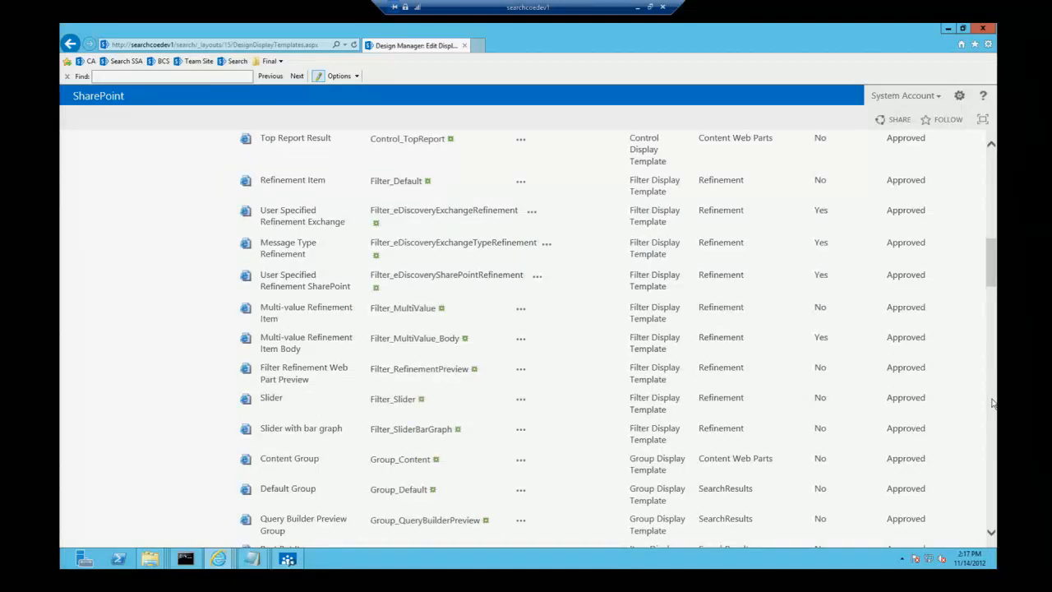
pyautogui.scroll(-5, 992, 403)
pyautogui.scroll(-10, 992, 403)
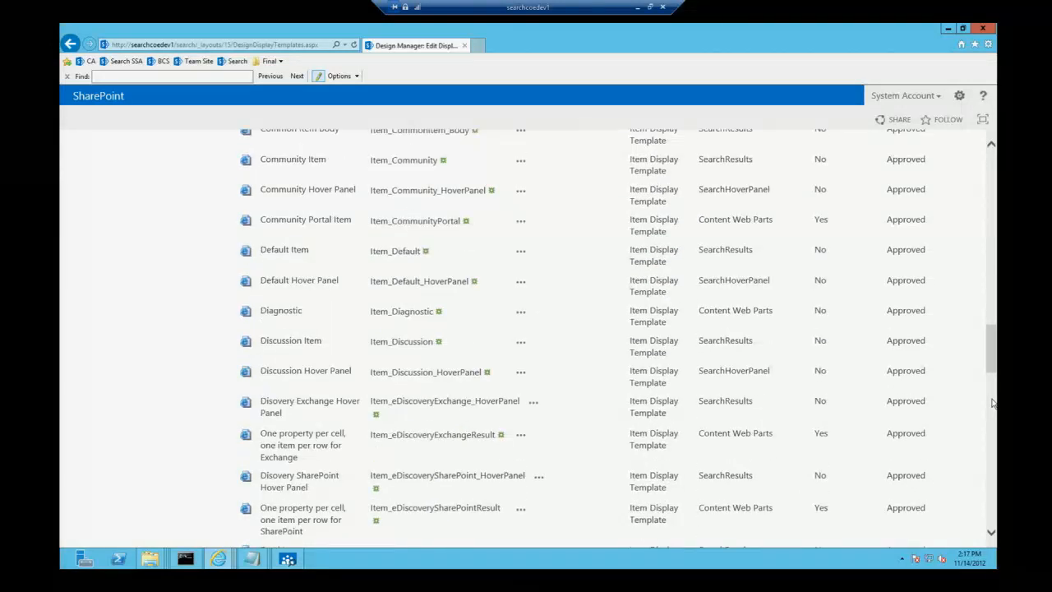
pyautogui.moveTo(992, 403); pyautogui.dragTo(993, 462)
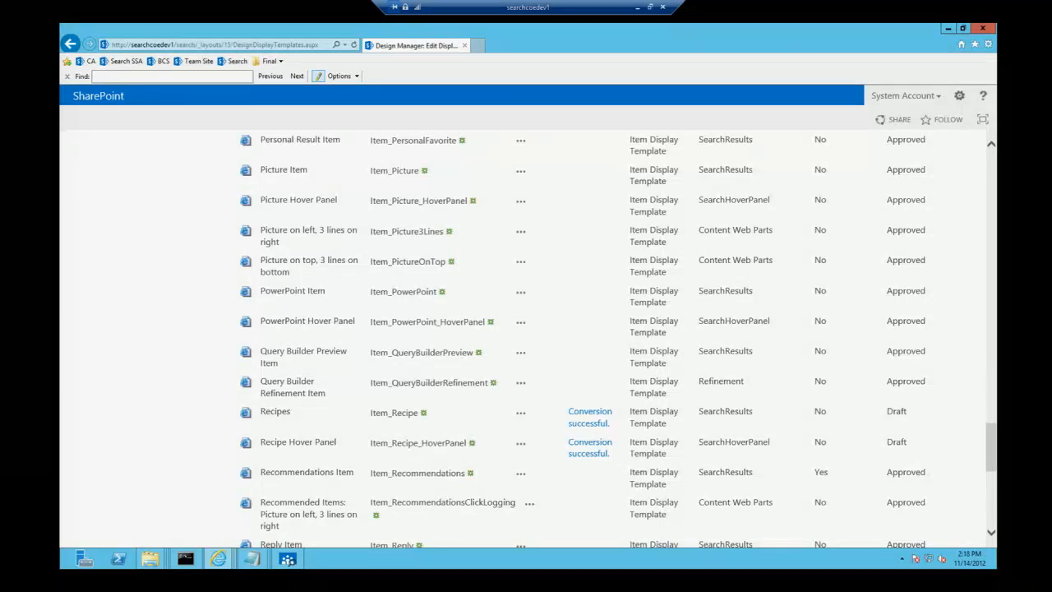
# Step: Open the site collection's Search Result Types from the site settings and start a new result type named Recipes
pyautogui.click(958, 99)
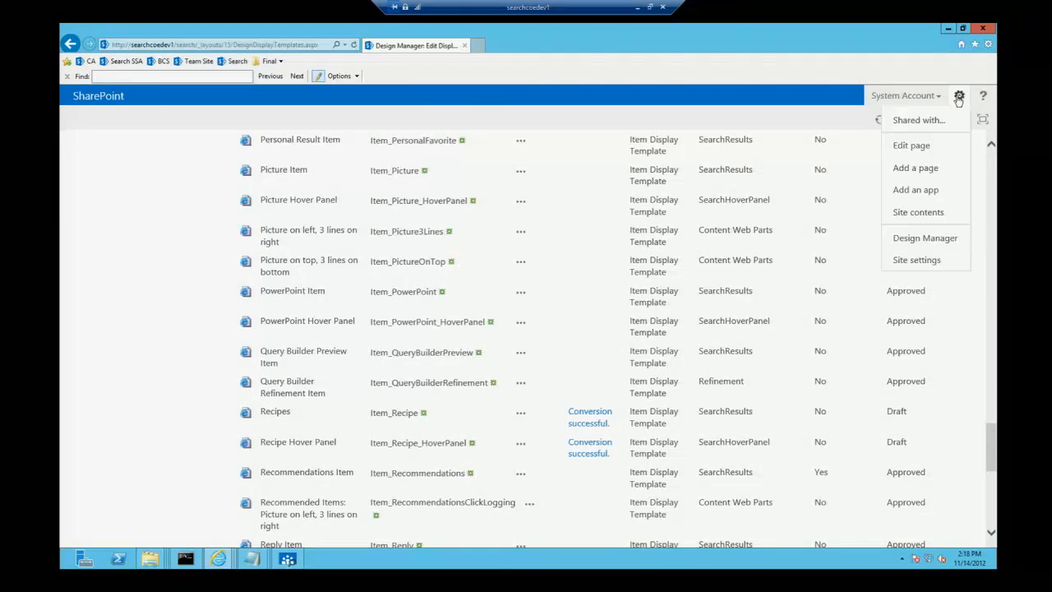
pyautogui.click(918, 261)
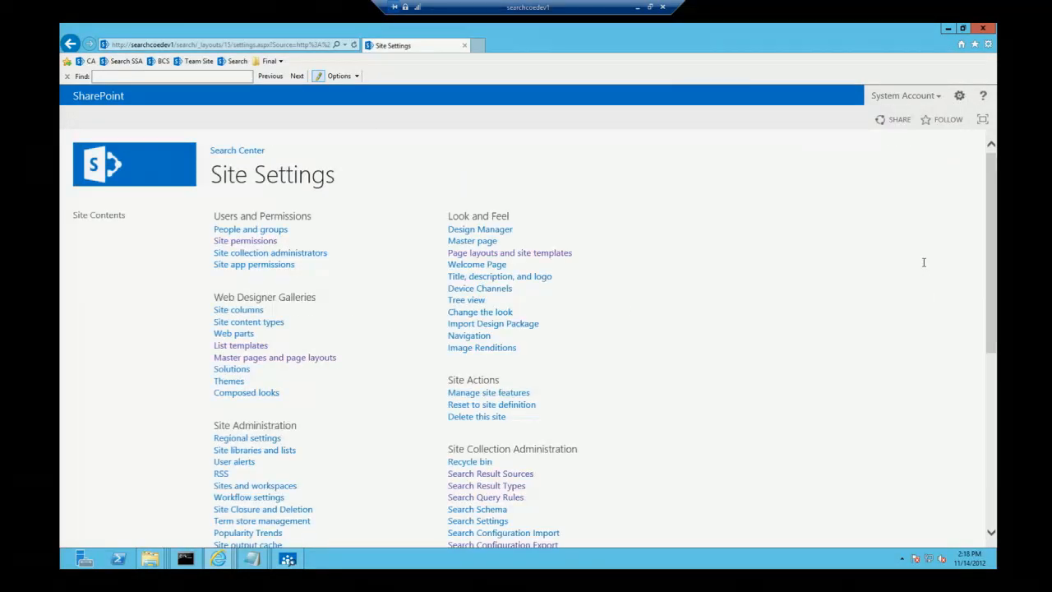
pyautogui.click(498, 486)
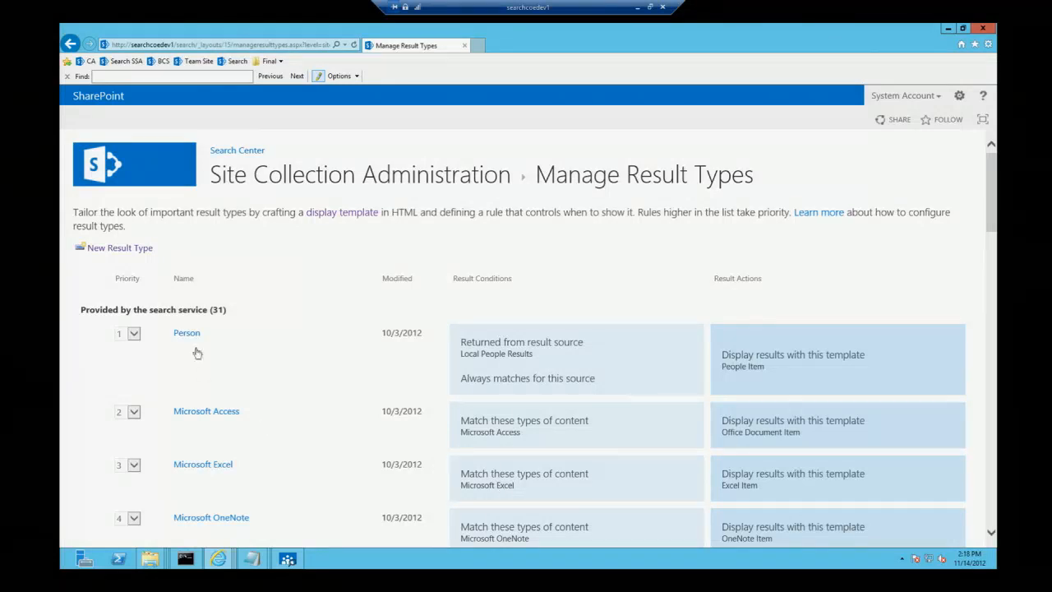
pyautogui.click(115, 254)
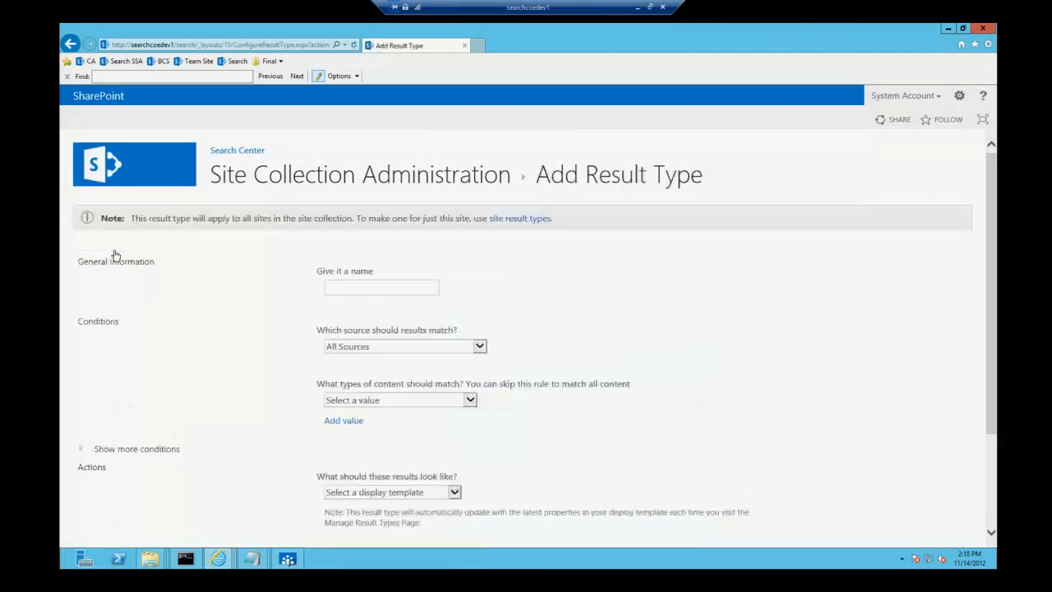
pyautogui.click(362, 285)
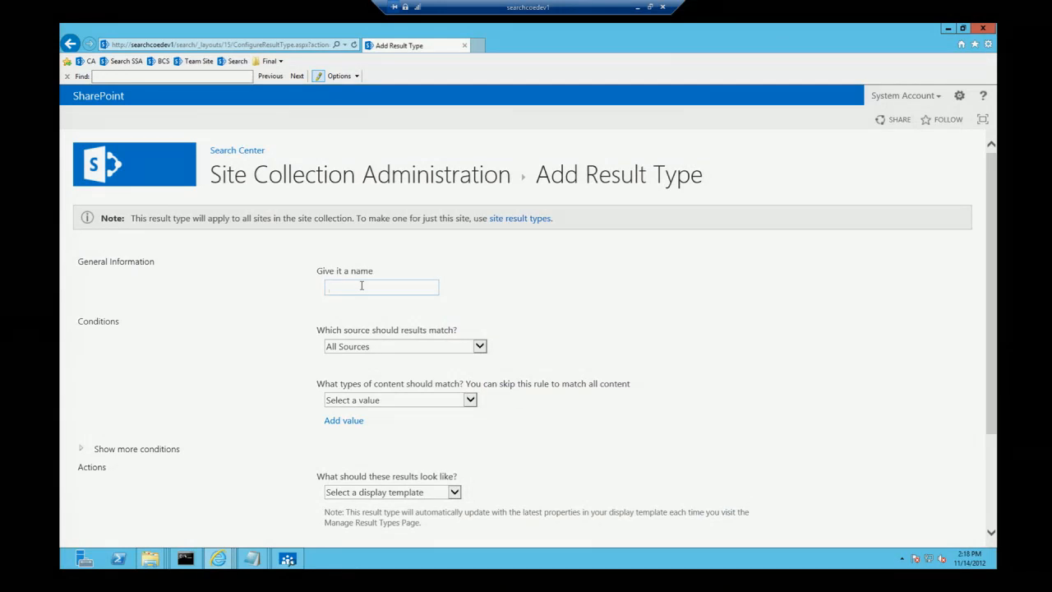
pyautogui.write('Recipes')
pyautogui.click(695, 329)
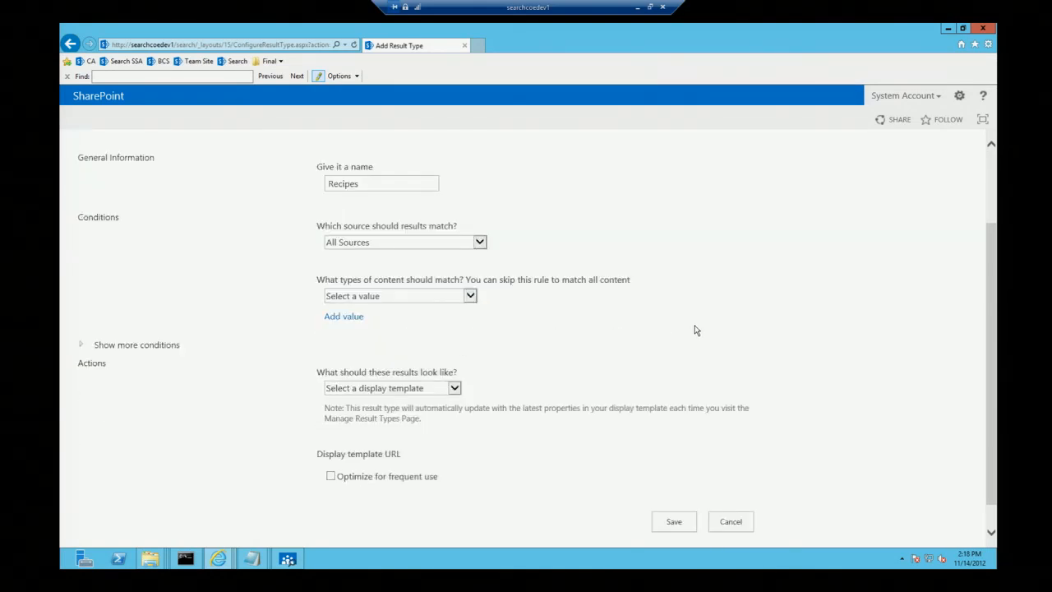
# Step: Add a custom property condition to the result type so that ContentSource equals any of Recipes
pyautogui.click(480, 242)
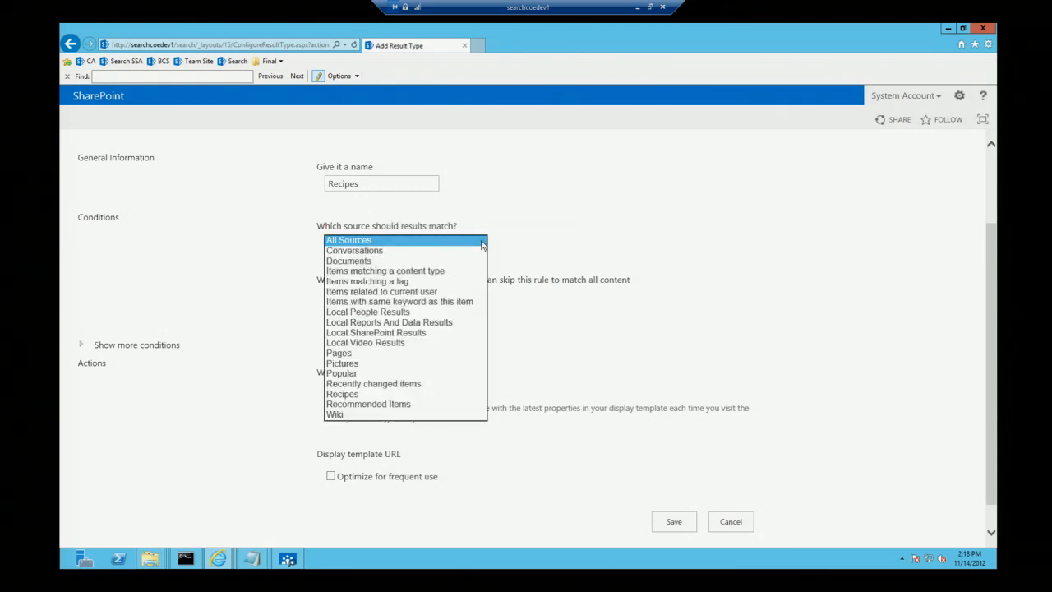
pyautogui.click(538, 243)
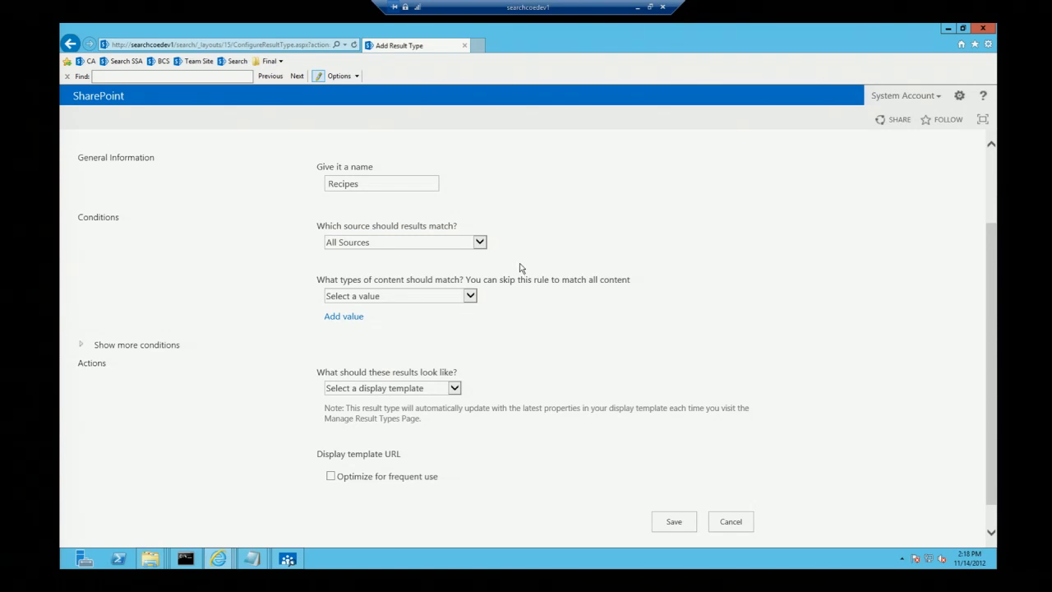
pyautogui.click(110, 348)
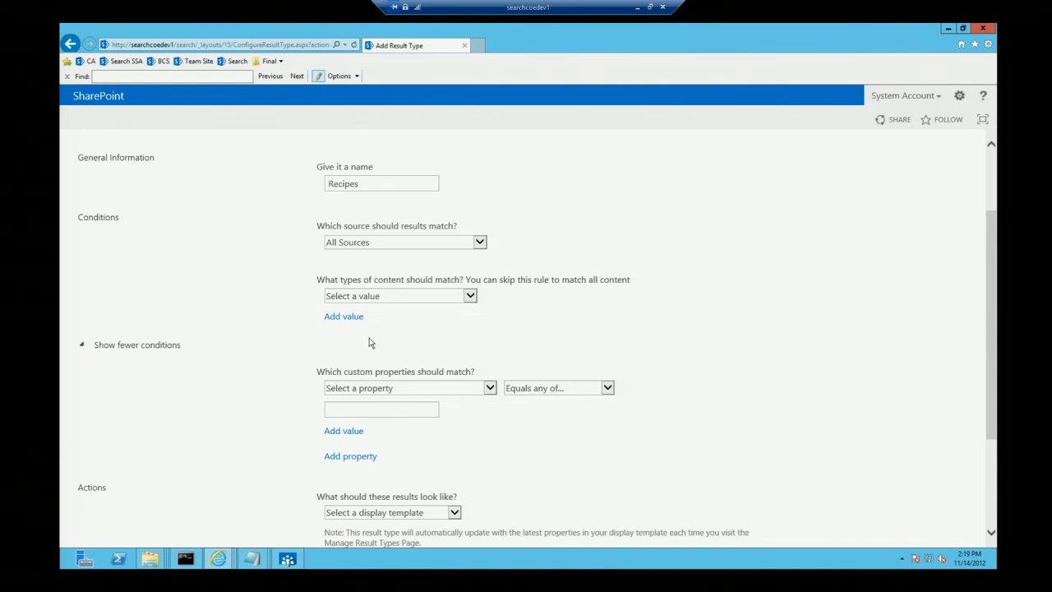
pyautogui.click(445, 387)
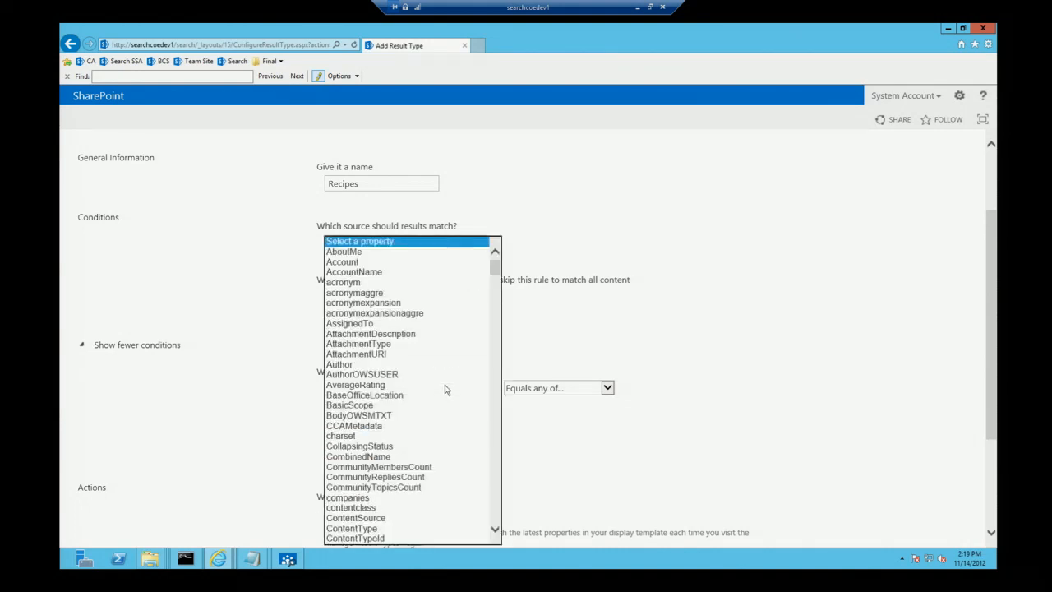
pyautogui.click(381, 520)
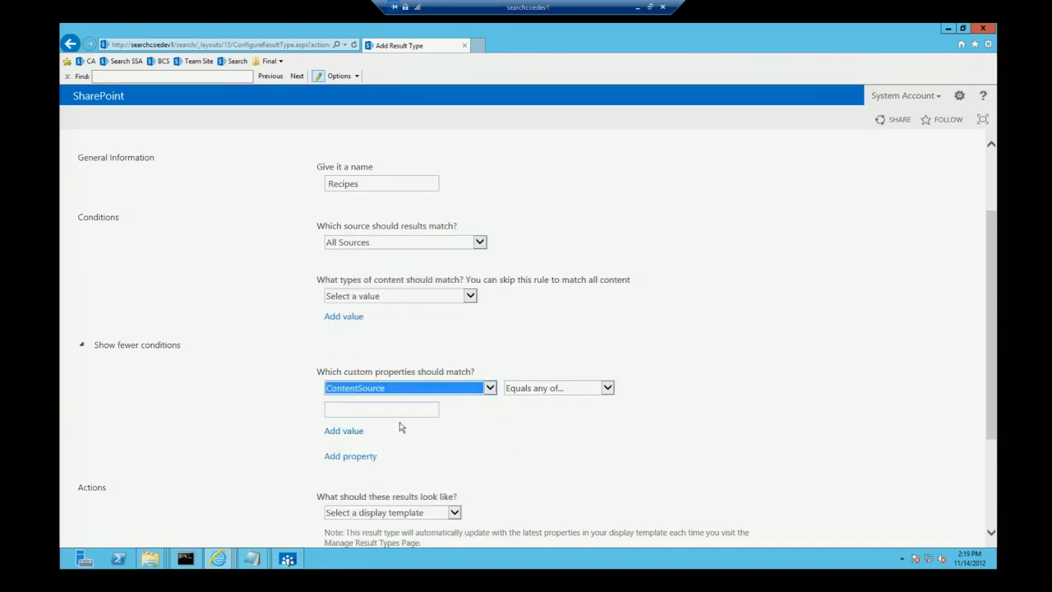
pyautogui.click(387, 410)
pyautogui.write('Recipes')
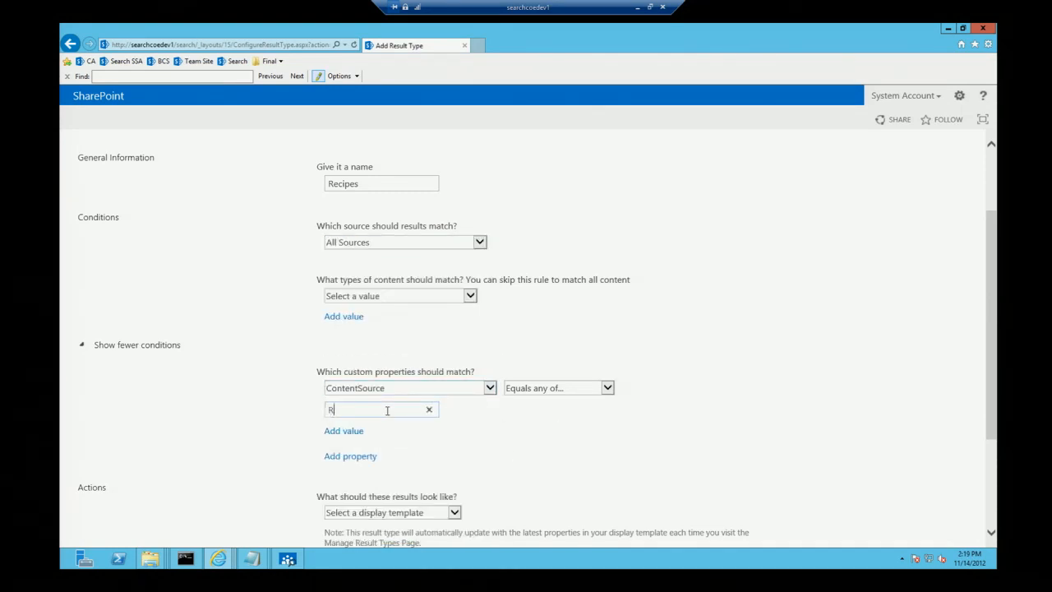
pyautogui.click(669, 425)
# Step: Assign the Recipes display template to the result type and save it
pyautogui.scroll(-1, 670, 424)
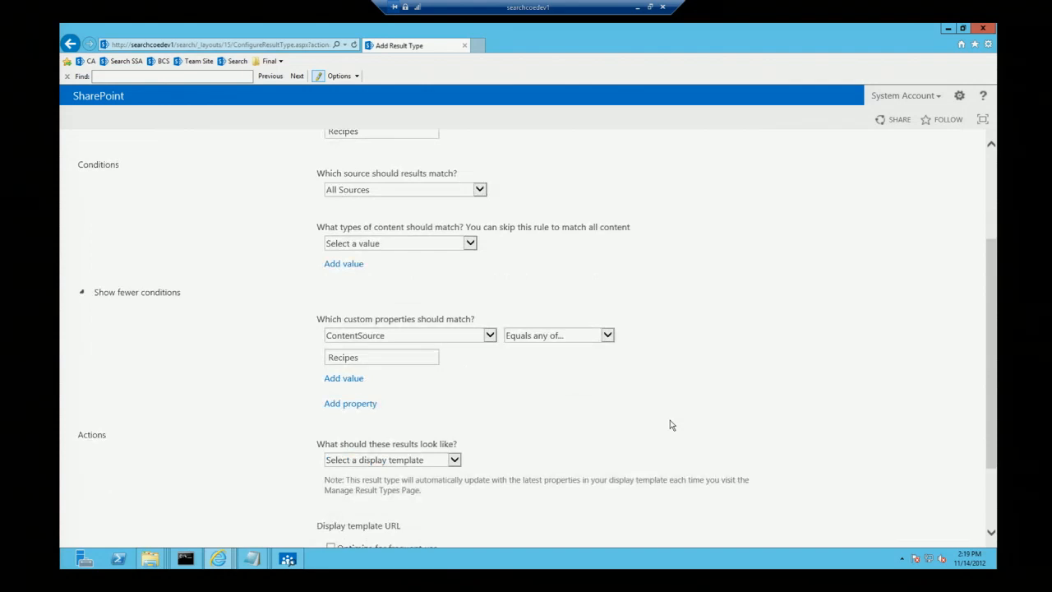
pyautogui.click(454, 460)
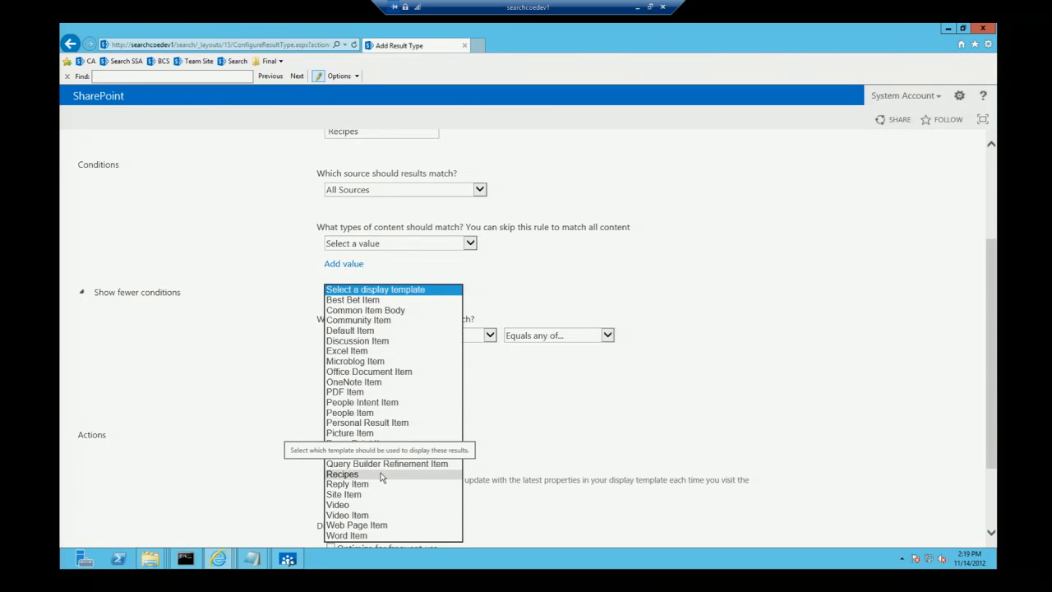
pyautogui.click(381, 474)
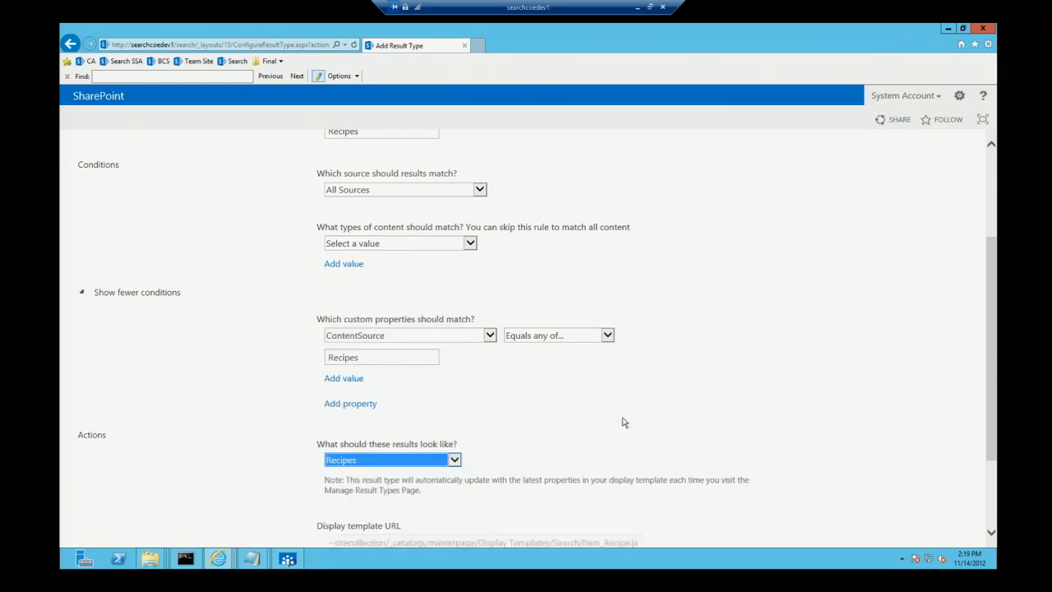
pyautogui.scroll(-3, 634, 420)
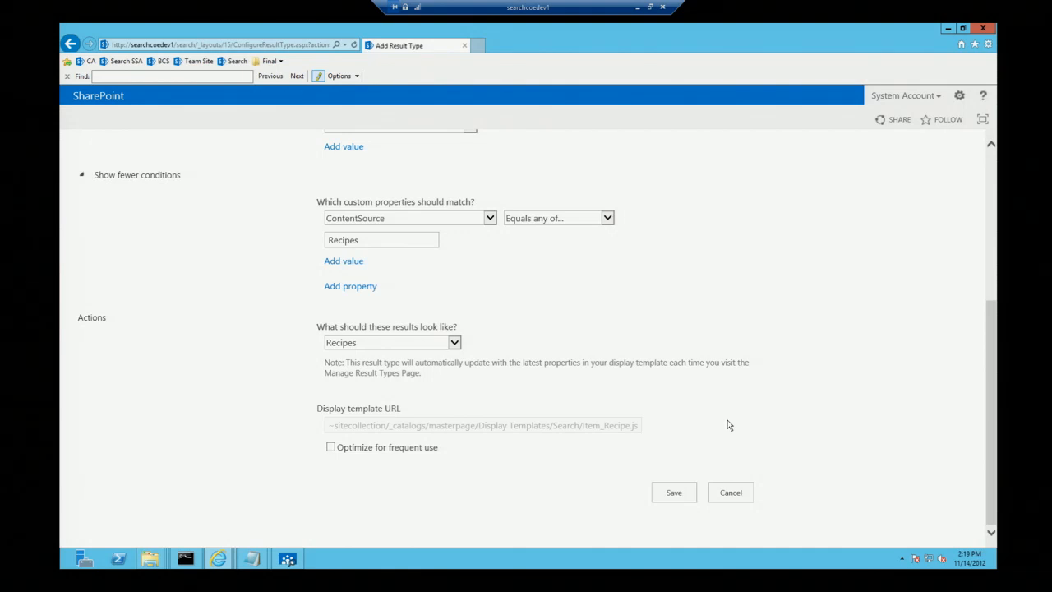
pyautogui.click(674, 493)
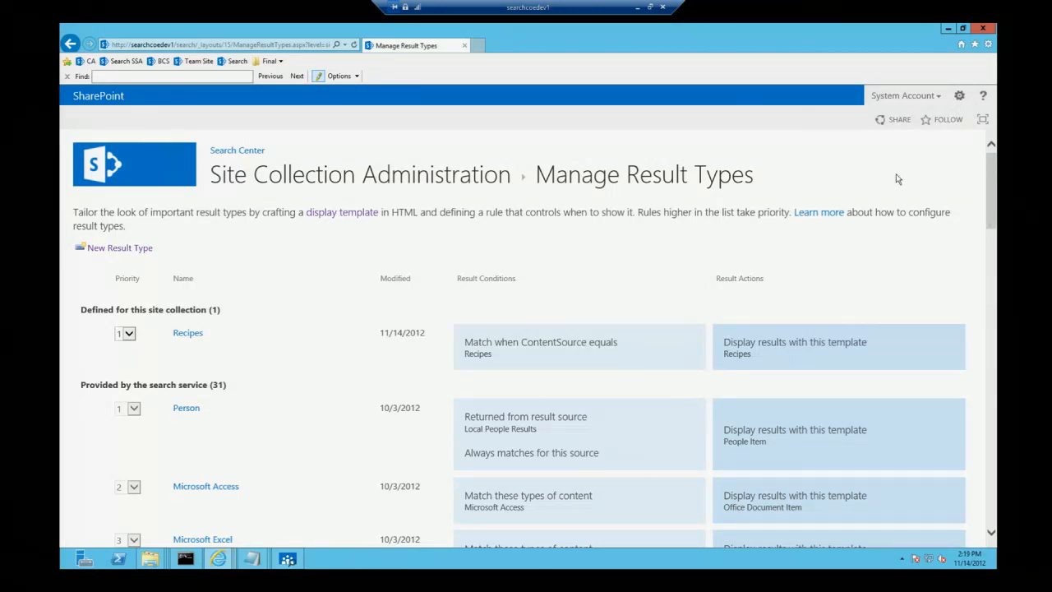
# Step: Search for chicken in the Search Center in a new browser tab and preview the hover panels of Provencal Chicken Cutlets and Chicken Noodle Soup
pyautogui.click(481, 46)
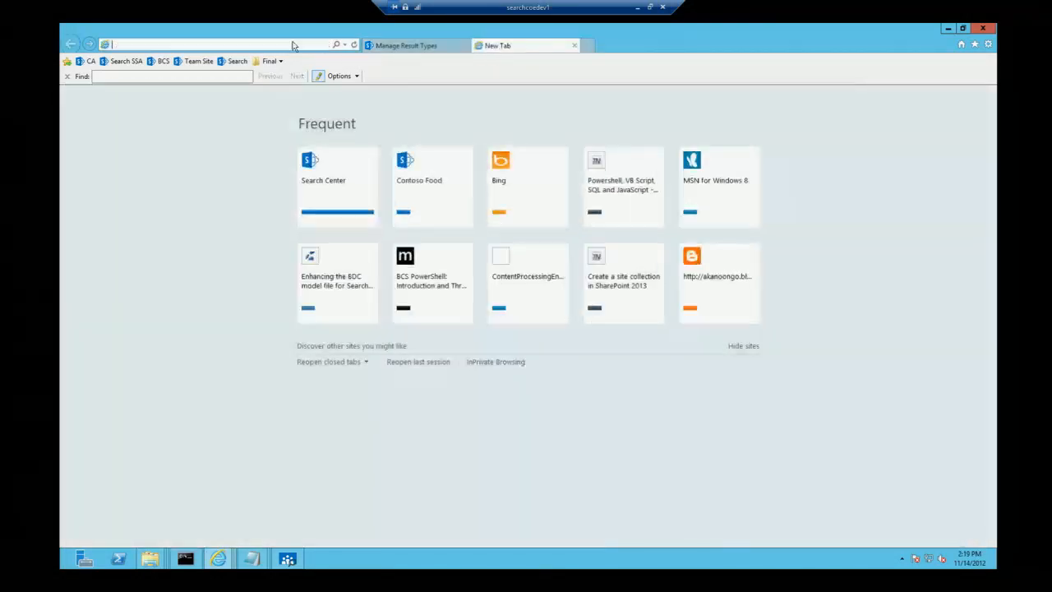
pyautogui.click(236, 63)
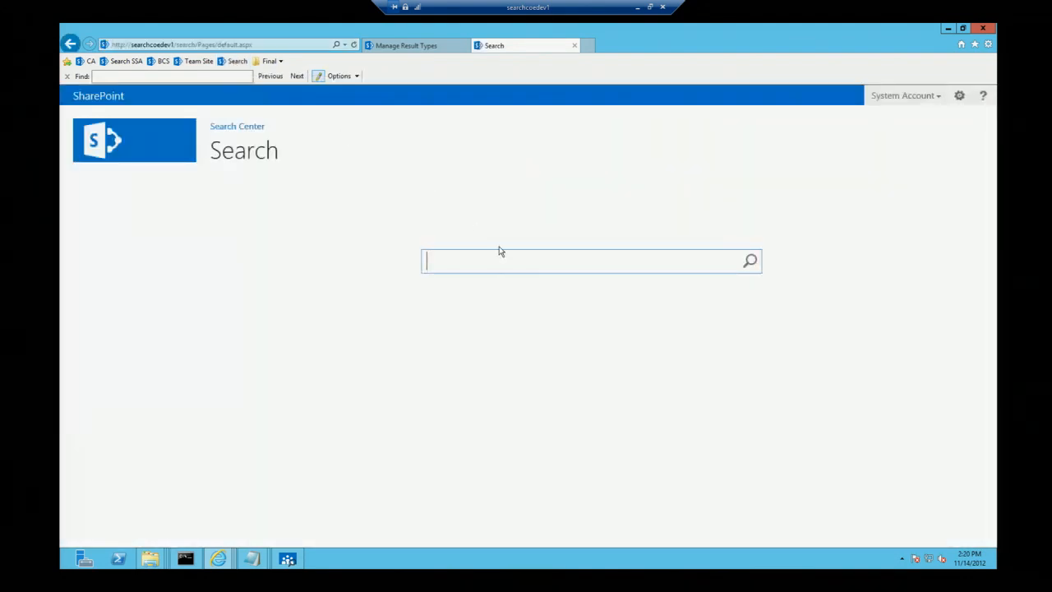
pyautogui.write('chicken')
pyautogui.press('Return')
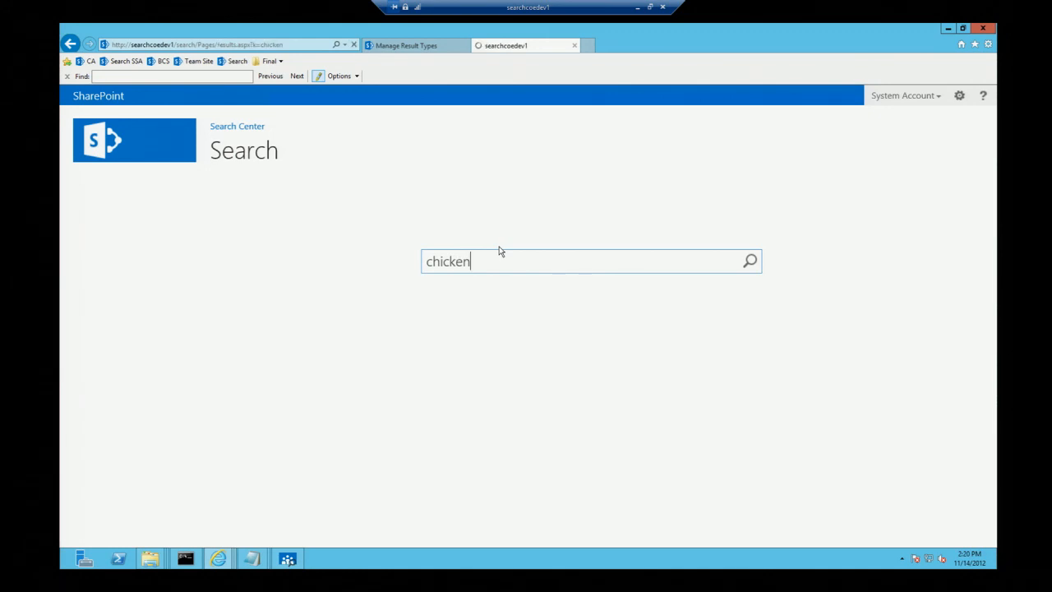
pyautogui.moveTo(288, 257)
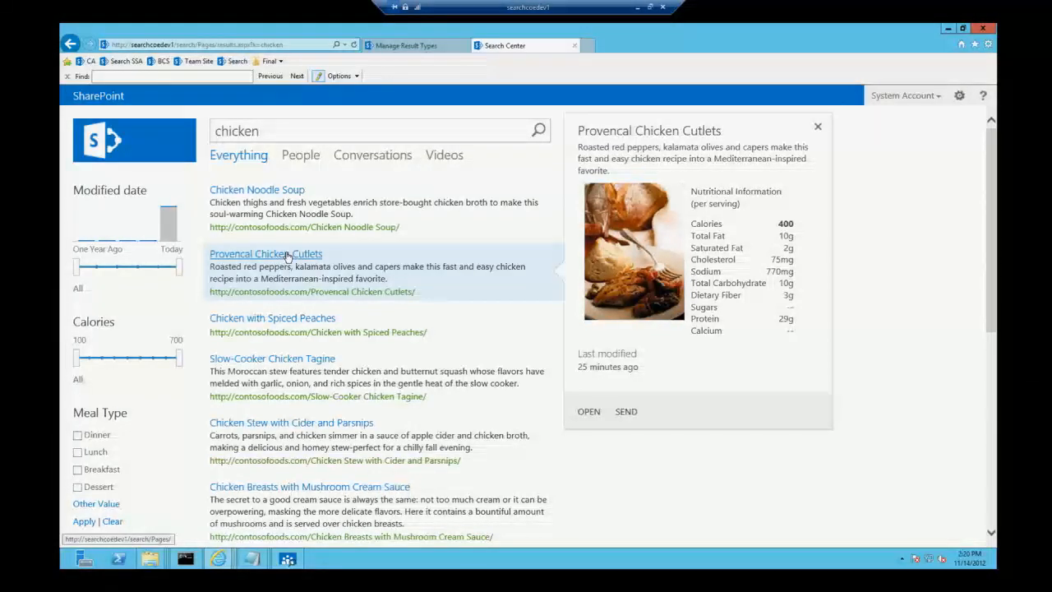
pyautogui.moveTo(378, 223)
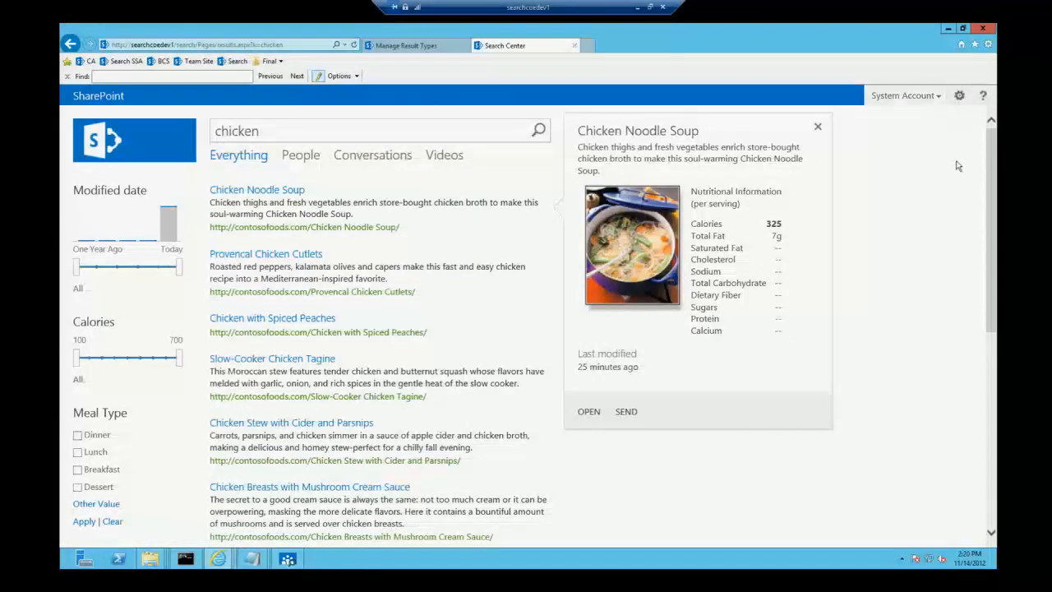
# Step: Open the site collection's Search Query Rules from the site settings and choose Local SharePoint Results (System) as the result source
pyautogui.click(425, 47)
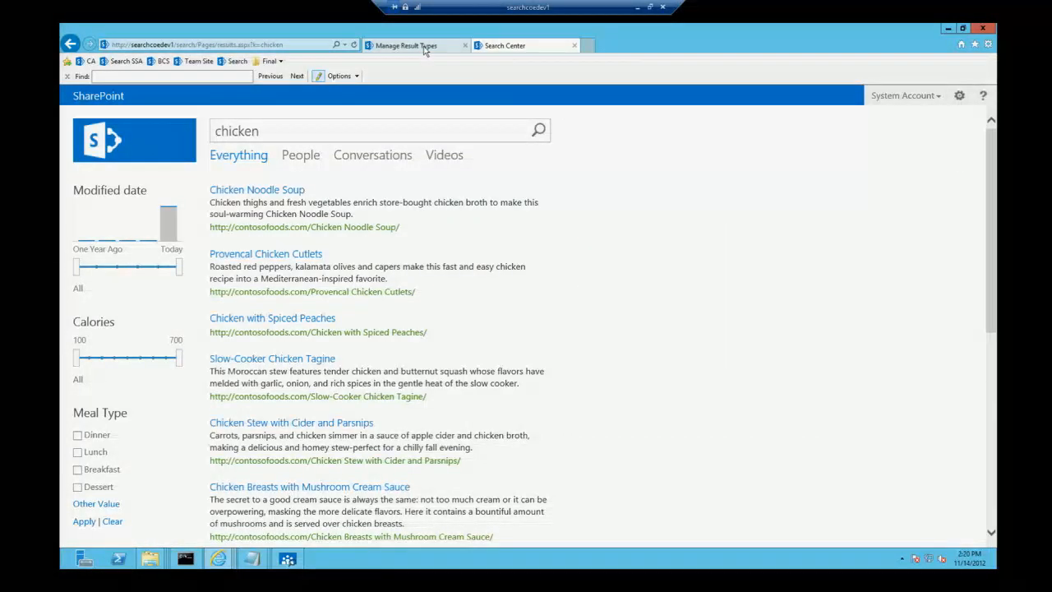
pyautogui.click(959, 97)
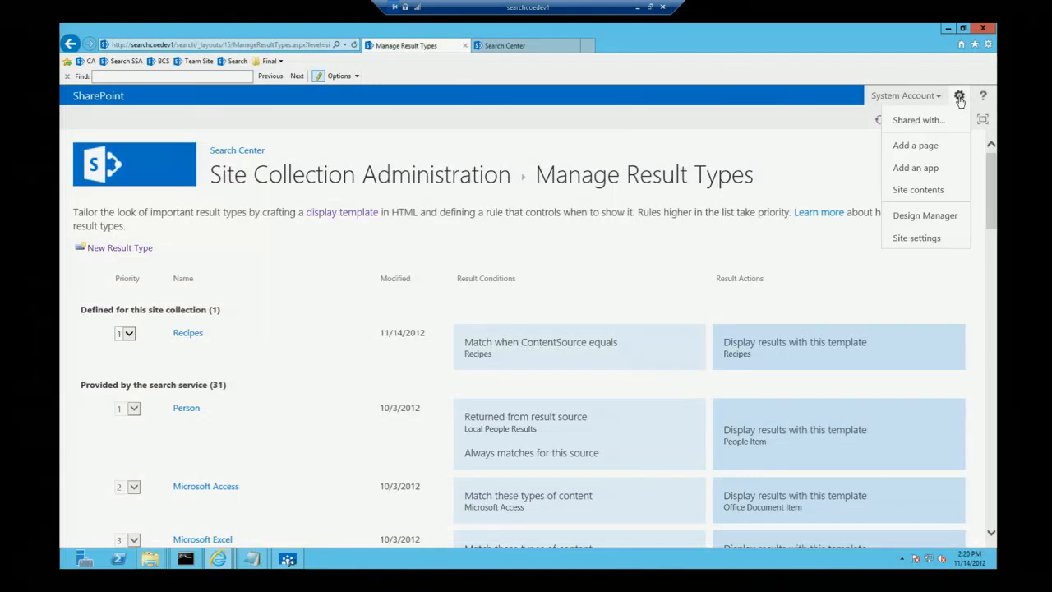
pyautogui.click(915, 238)
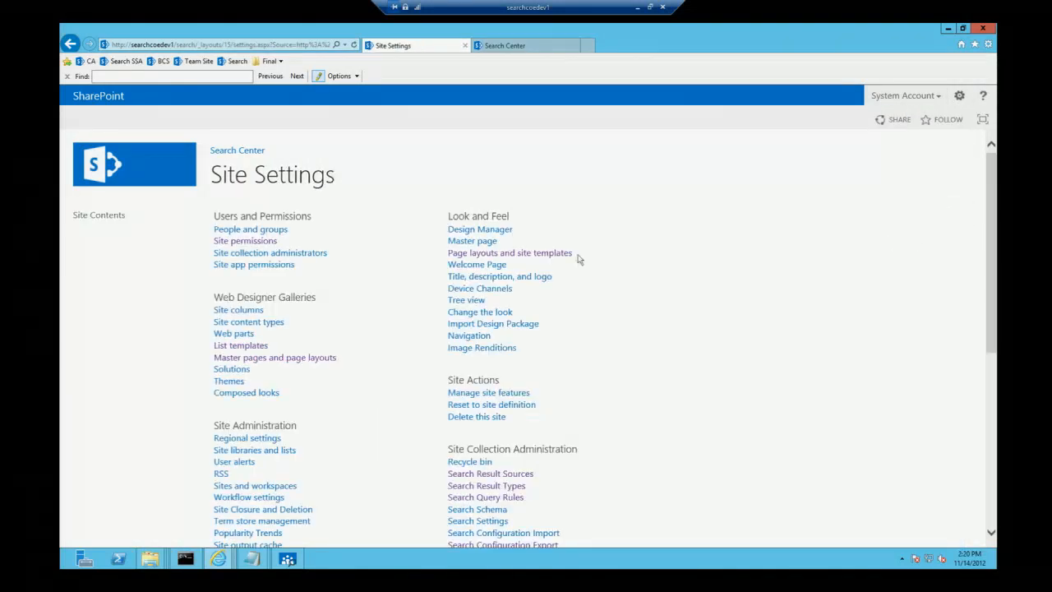
pyautogui.click(500, 498)
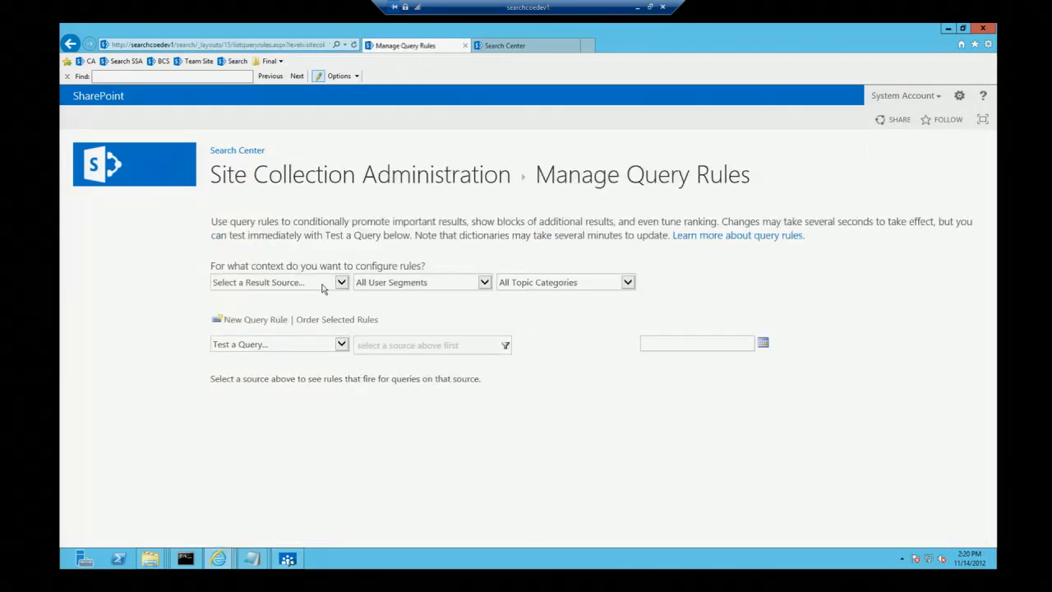
pyautogui.click(341, 283)
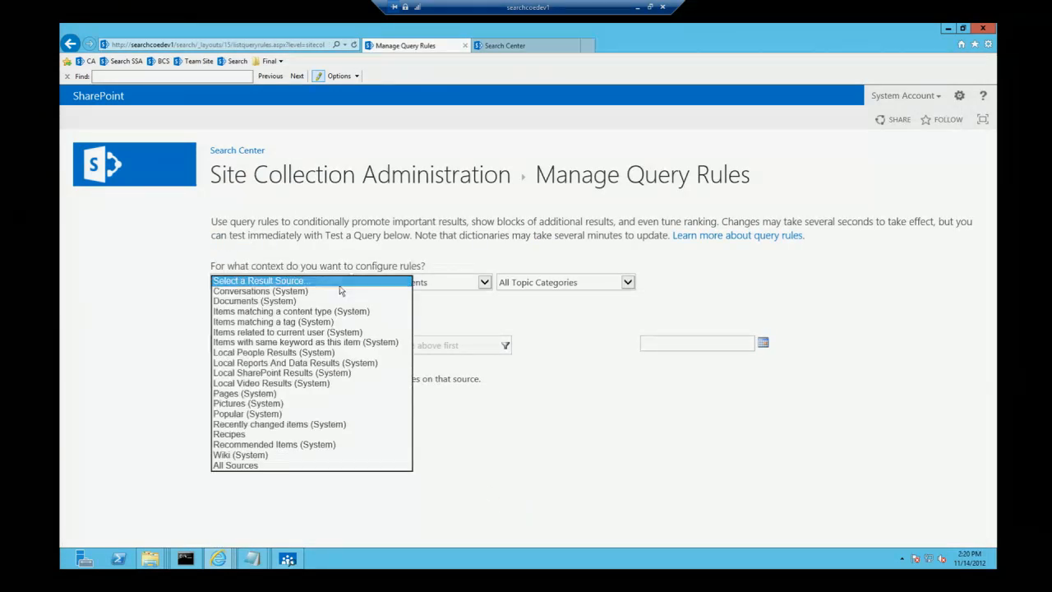
pyautogui.click(315, 372)
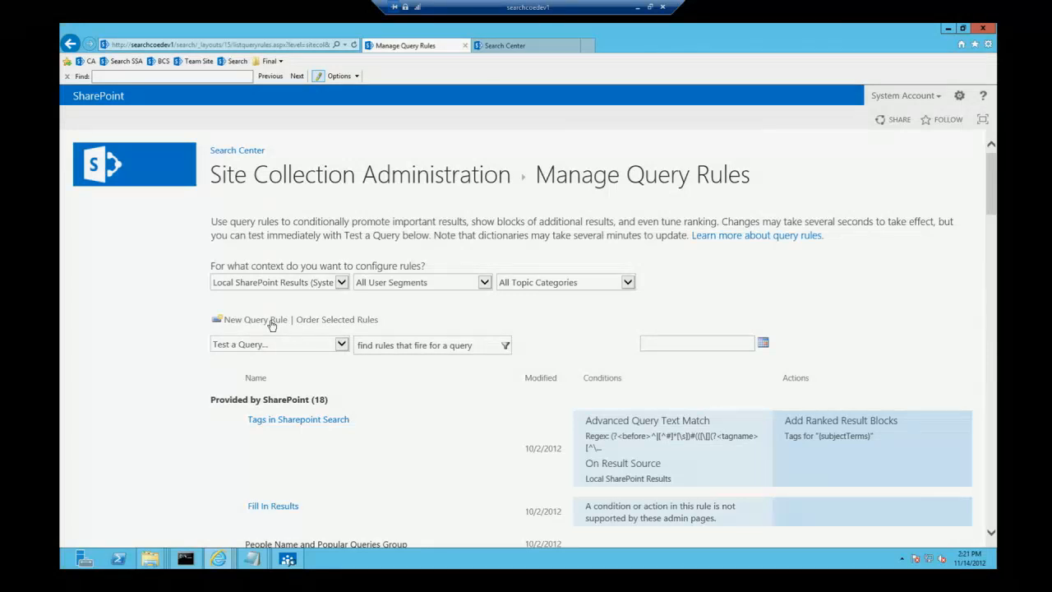
# Step: Start a new query rule named Recipes
pyautogui.click(271, 321)
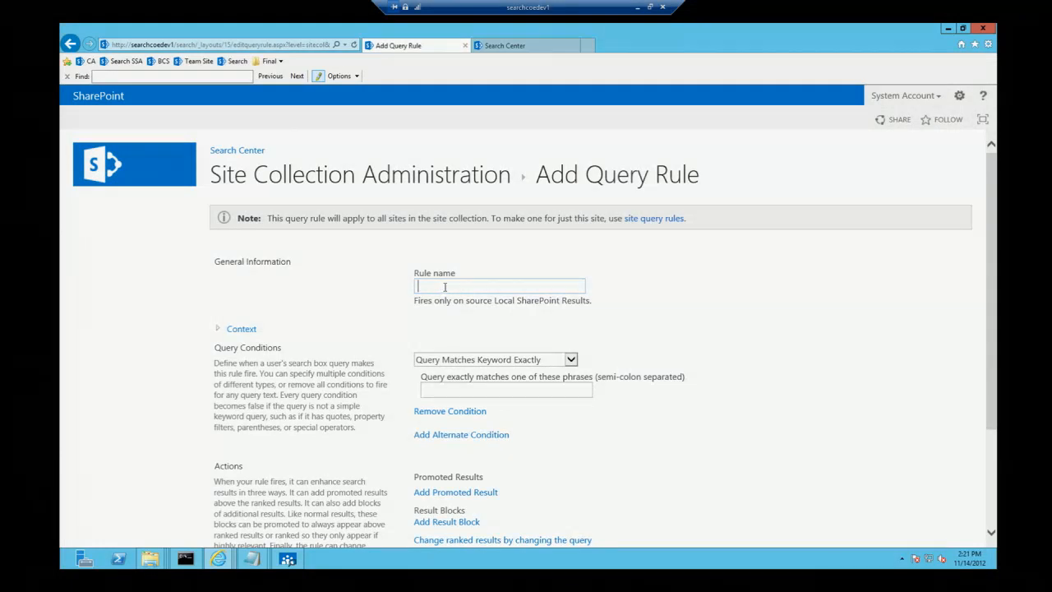
pyautogui.write('Recipes')
pyautogui.click(738, 323)
# Step: Set the rule's Query Matches Keyword Exactly condition to the phrases Chicken;Beef
pyautogui.click(512, 394)
pyautogui.write('Re')
pyautogui.press('BackSpace')
pyautogui.press('BackSpace')
pyautogui.write('Chicken; B')
pyautogui.press('BackSpace')
pyautogui.press('BackSpace')
pyautogui.write('Beef')
pyautogui.click(687, 441)
pyautogui.scroll(-3, 687, 440)
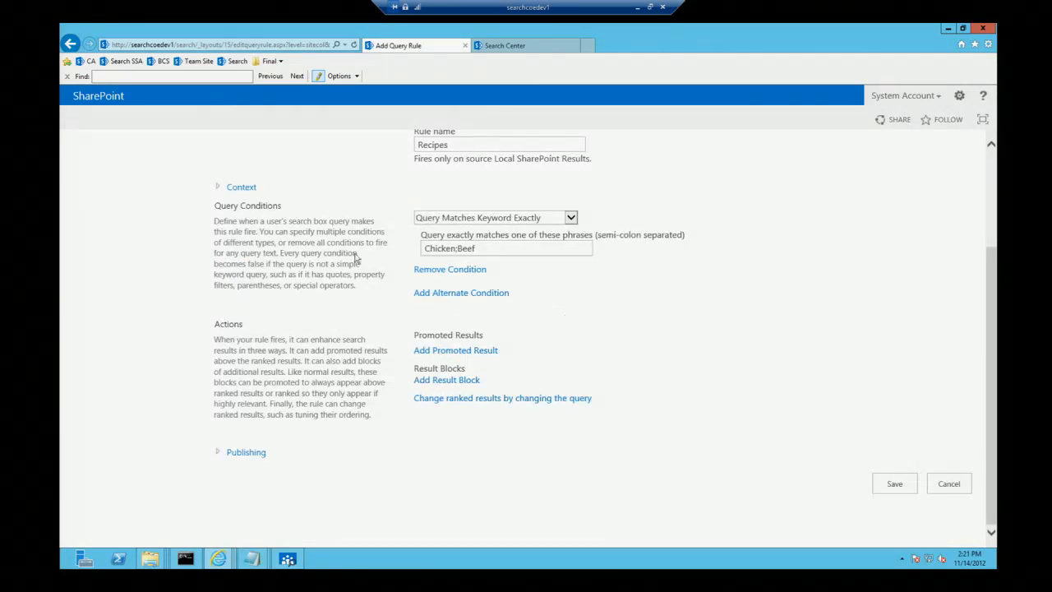
# Step: Check the rule's context and add a result block titled Recipes for "{subjectTerms}"
pyautogui.click(240, 189)
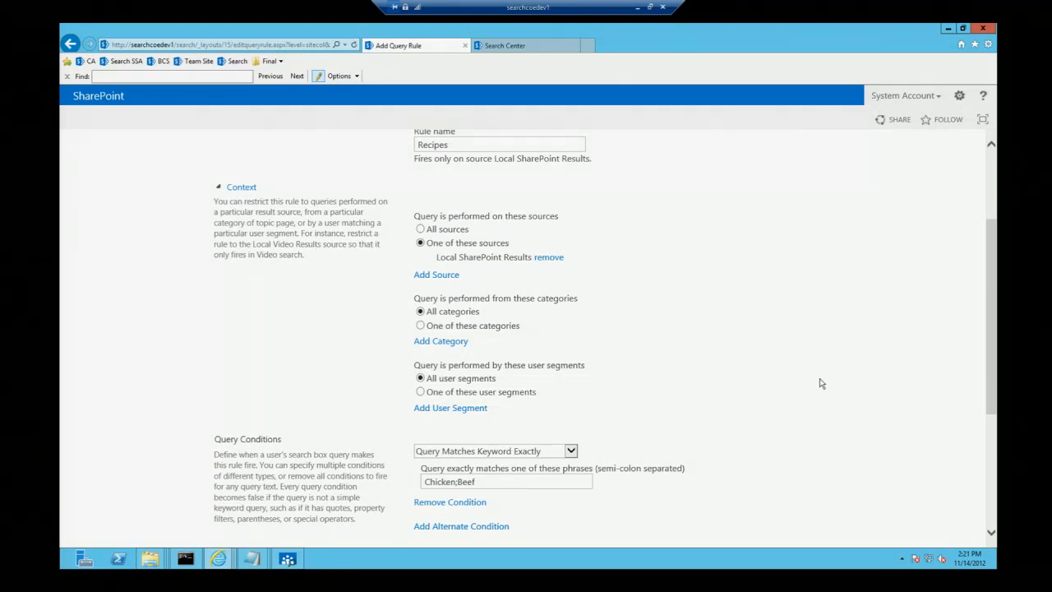
pyautogui.scroll(-3, 820, 383)
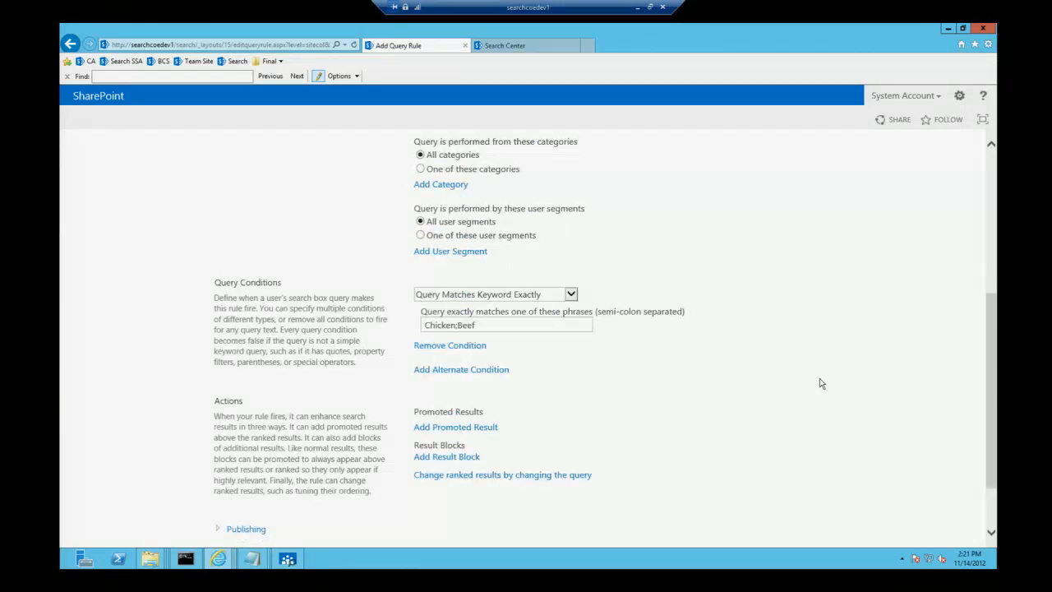
pyautogui.click(454, 462)
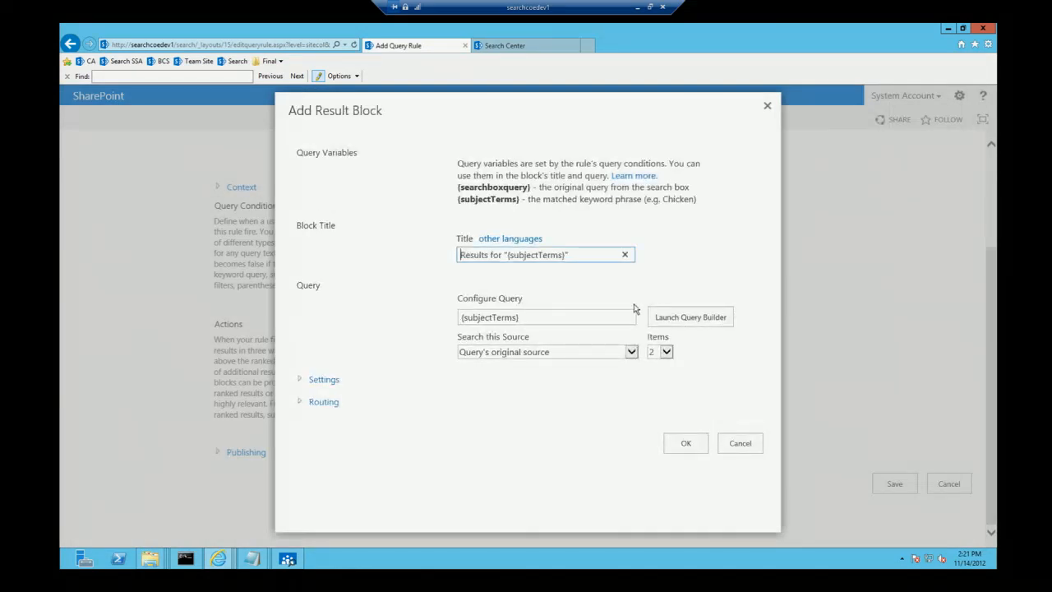
pyautogui.hotkey('shift', 'Right')
pyautogui.hotkey('shift', 'Right')
pyautogui.hotkey('shift', 'Right')
pyautogui.hotkey('shift', 'Right')
pyautogui.hotkey('shift', 'Right')
pyautogui.hotkey('shift', 'Right')
pyautogui.hotkey('shift', 'Right')
pyautogui.hotkey('shift', 'Right')
pyautogui.write('Recipes')
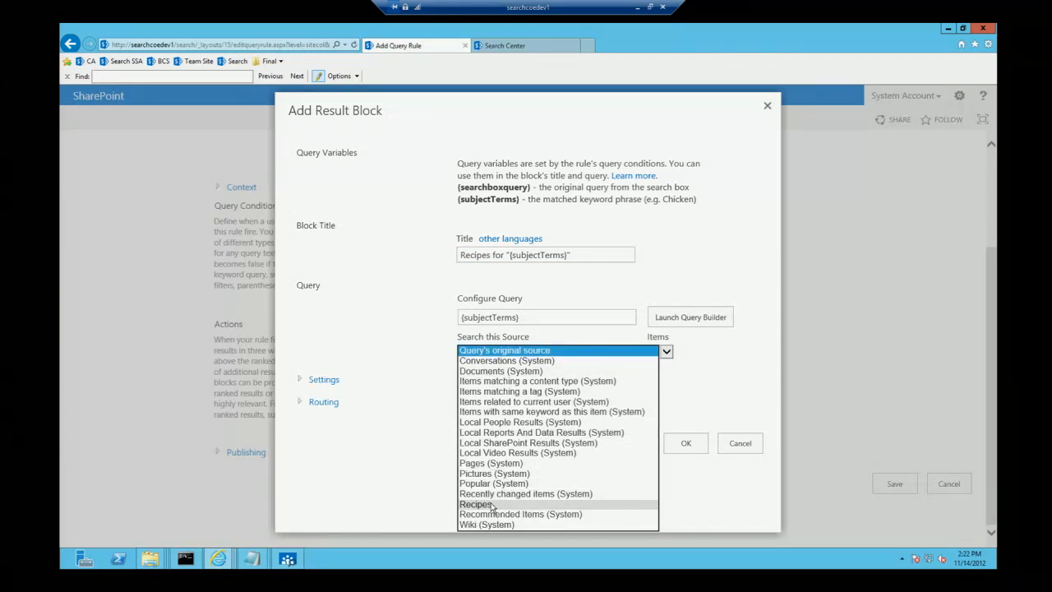
# Step: Set the result block to search the Recipes source and show 4 items
pyautogui.click(493, 503)
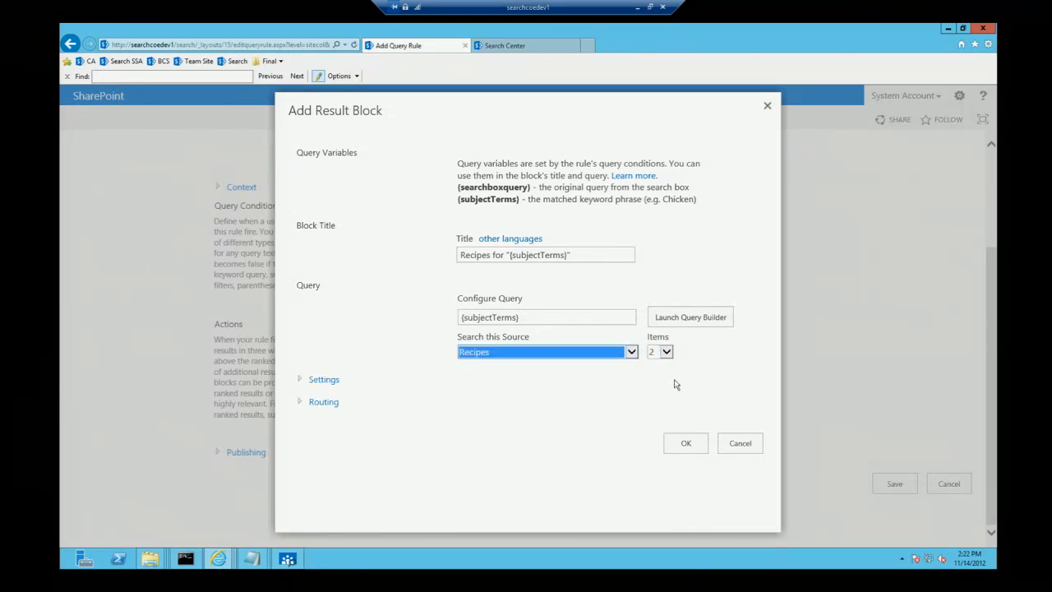
pyautogui.click(666, 352)
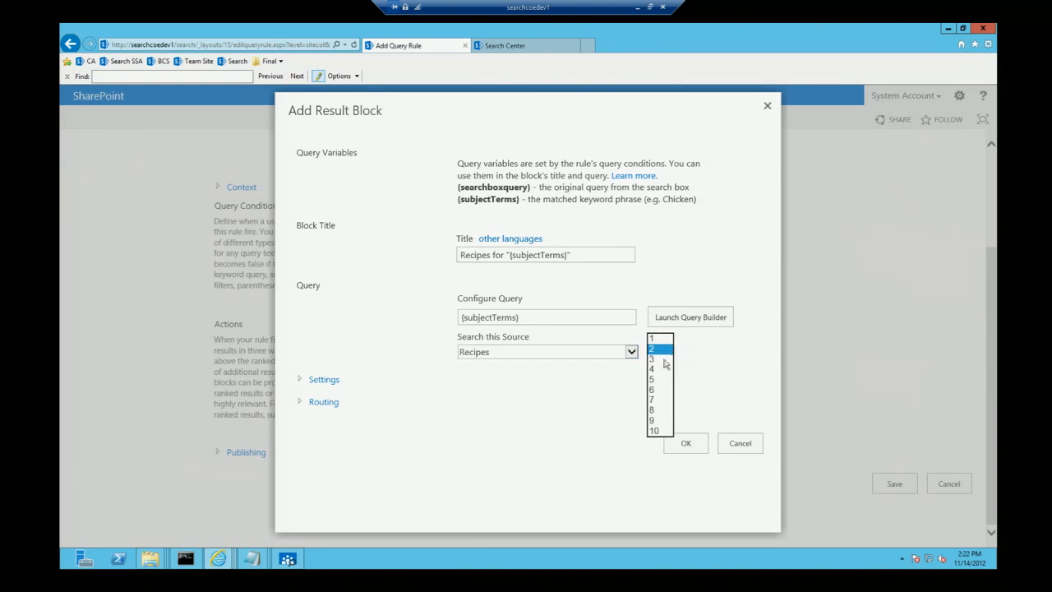
pyautogui.click(656, 370)
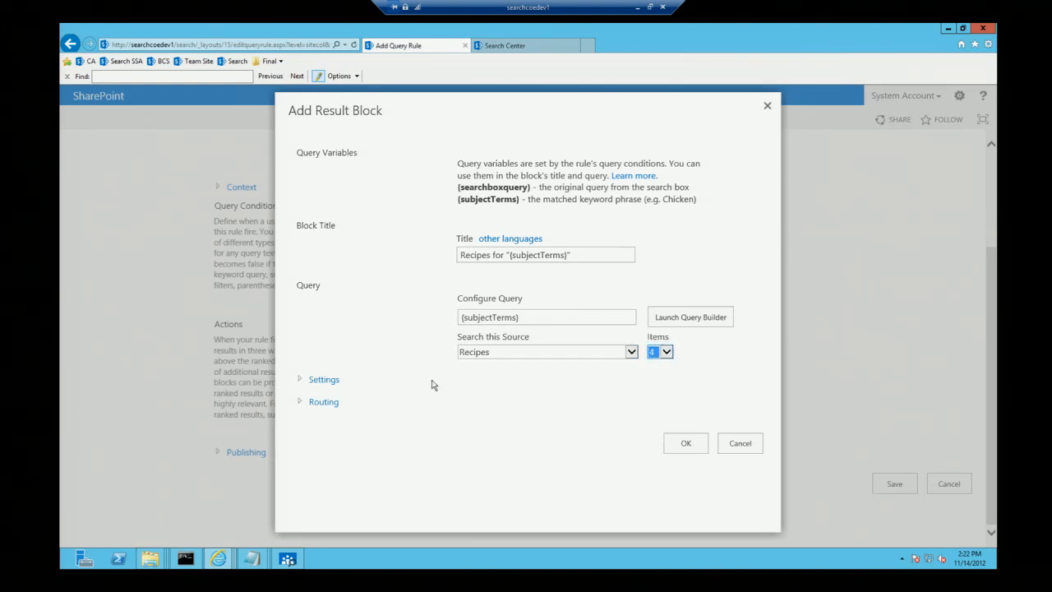
# Step: Review the result block's display settings, confirm the block and save the Recipes query rule
pyautogui.click(323, 381)
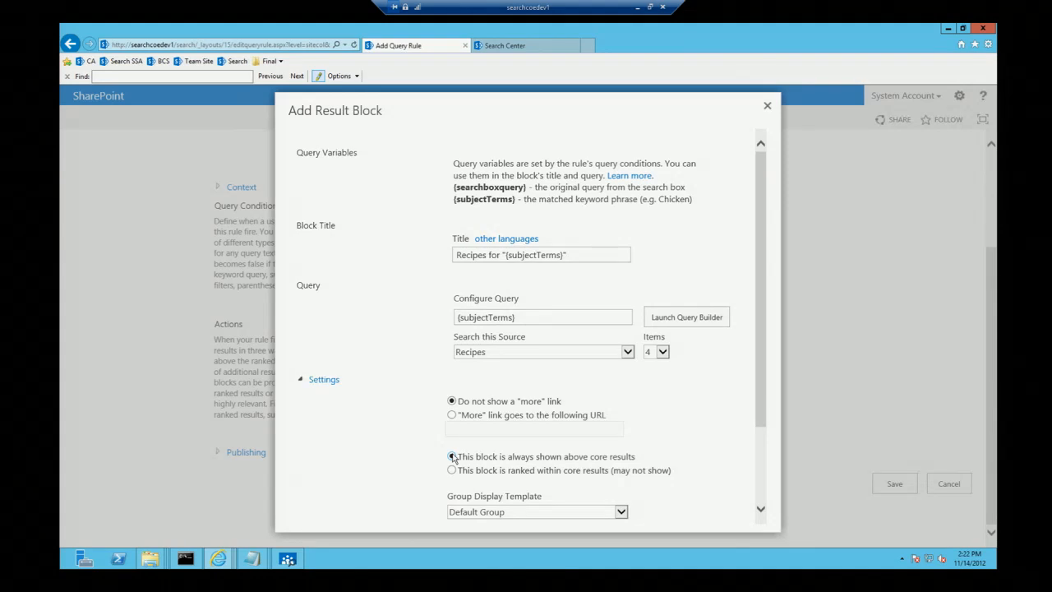
pyautogui.moveTo(761, 385); pyautogui.dragTo(754, 454)
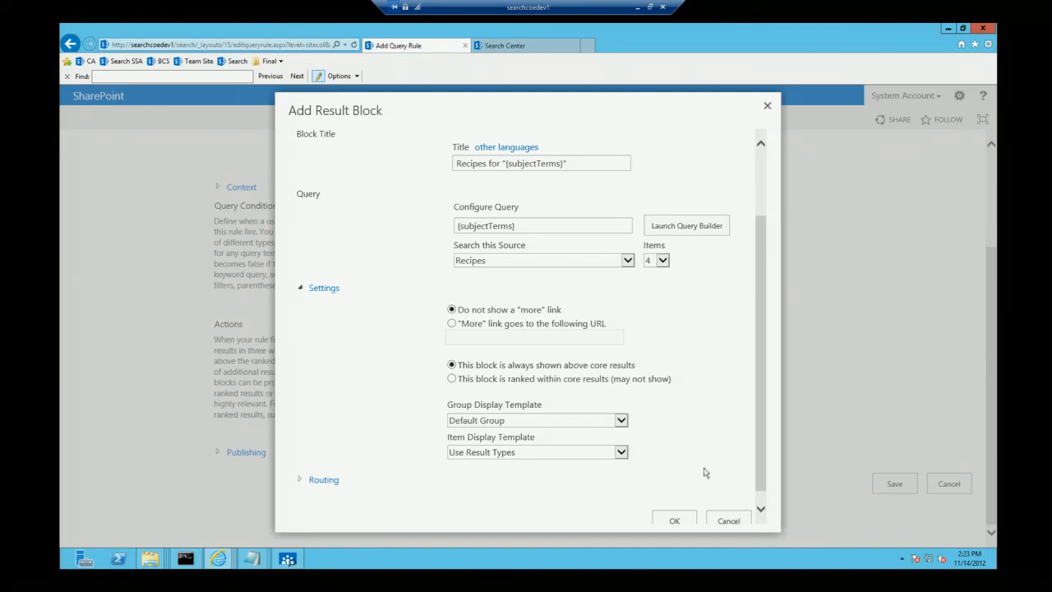
pyautogui.click(676, 521)
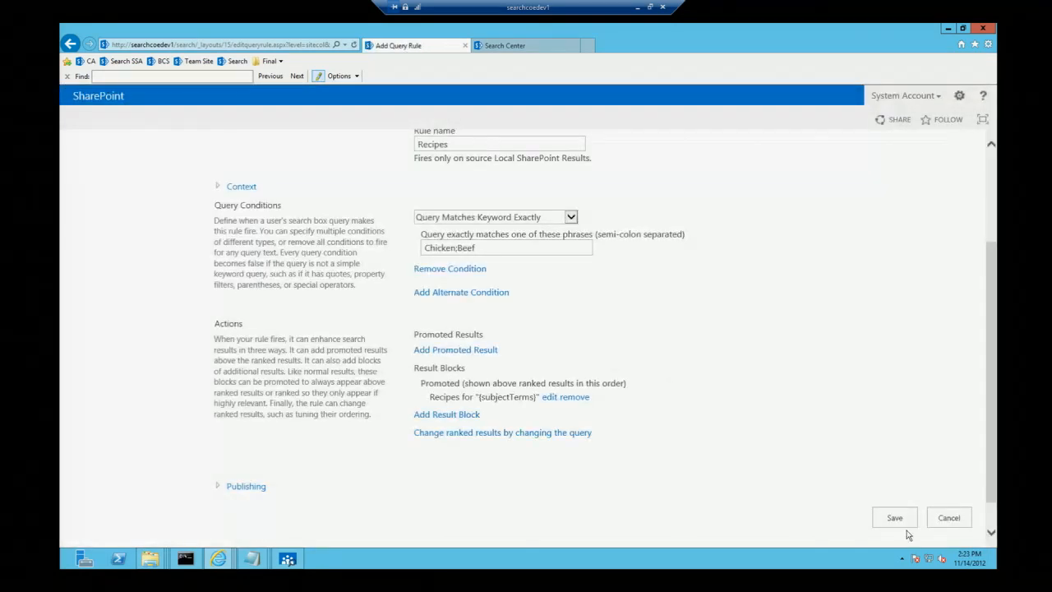
pyautogui.click(894, 518)
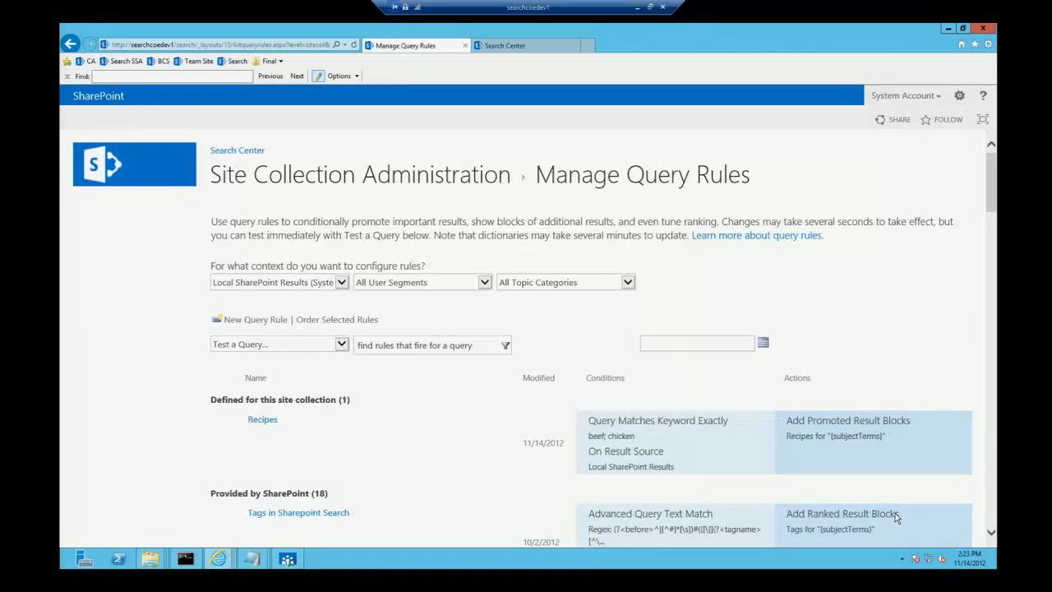
# Step: Rerun the chicken search in the Search Center to test the new query rule
pyautogui.click(528, 47)
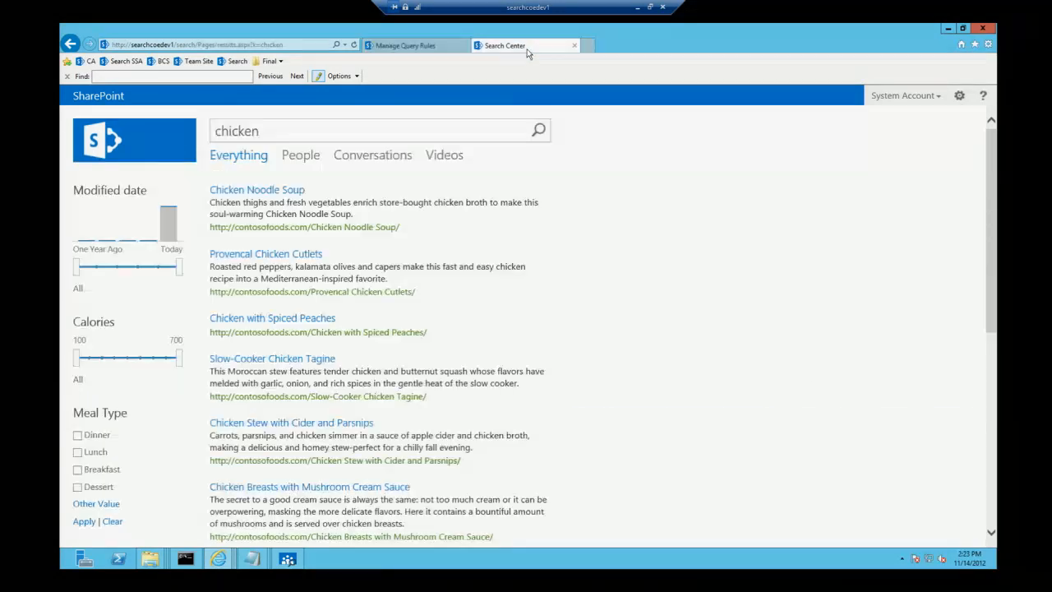
pyautogui.click(298, 129)
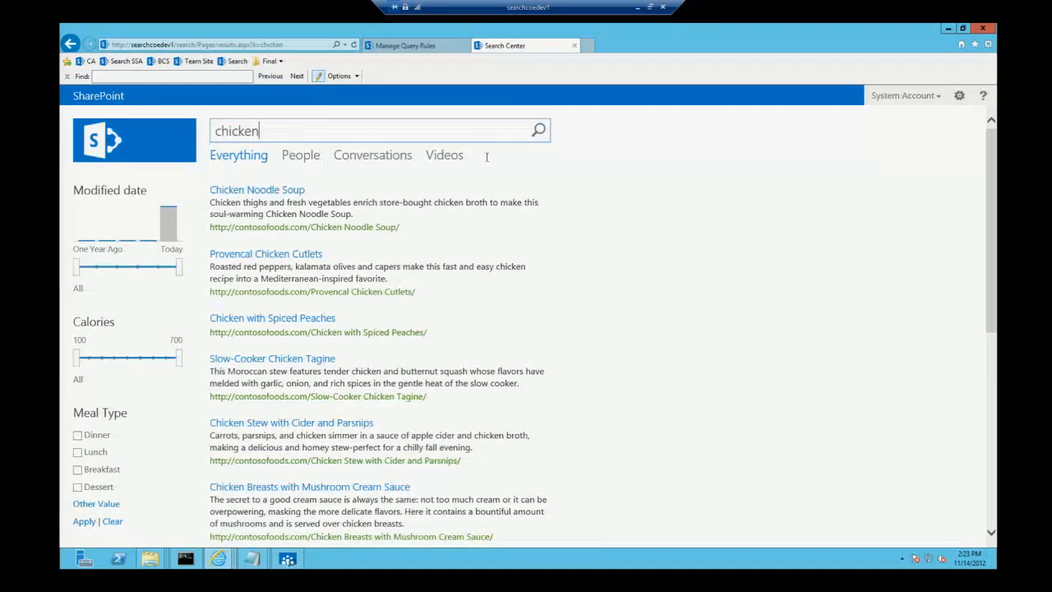
pyautogui.click(539, 131)
pyautogui.click(539, 133)
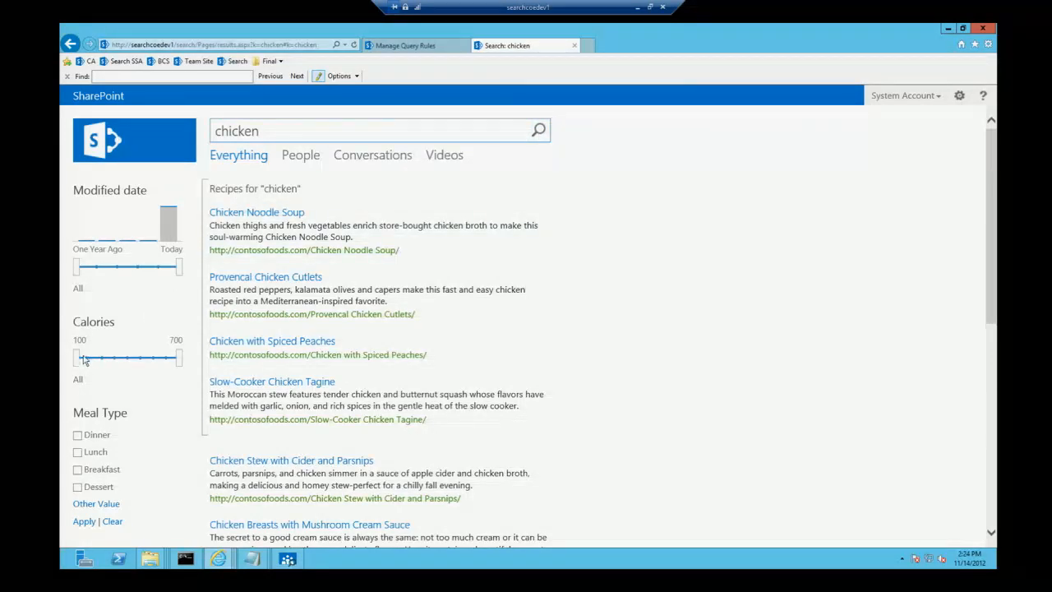
# Step: Refine the chicken results to 200 or more calories and the Dinner and Lunch meal types
pyautogui.moveTo(75, 359); pyautogui.dragTo(101, 358)
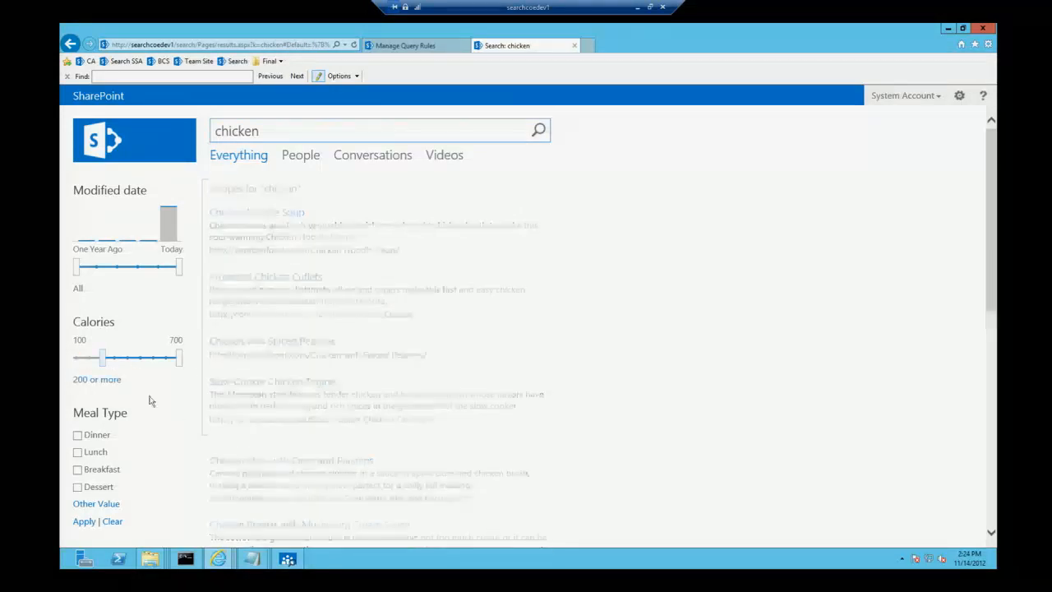
pyautogui.click(78, 436)
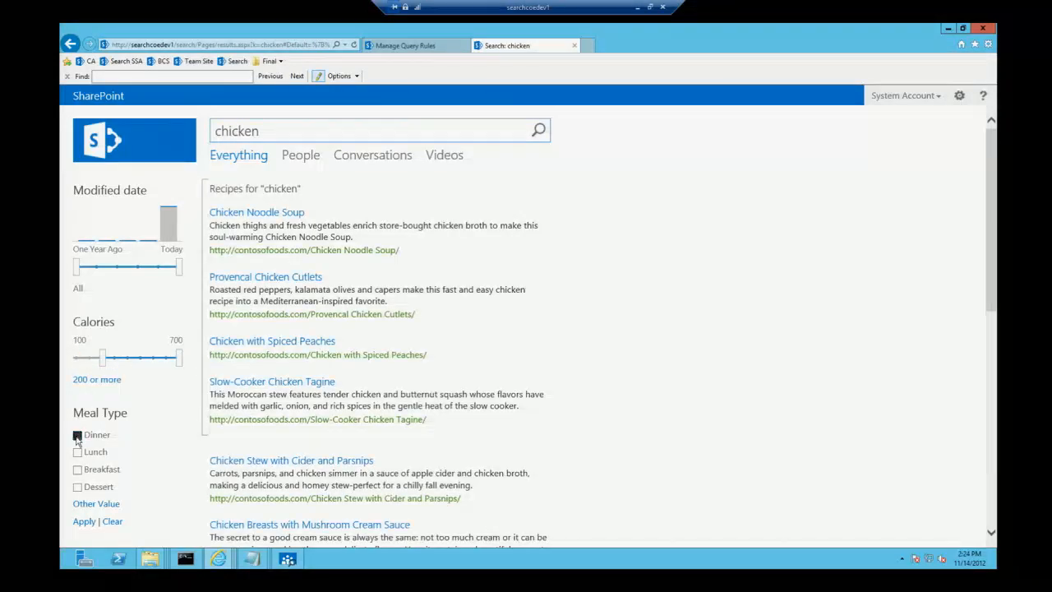
pyautogui.click(78, 452)
pyautogui.click(84, 522)
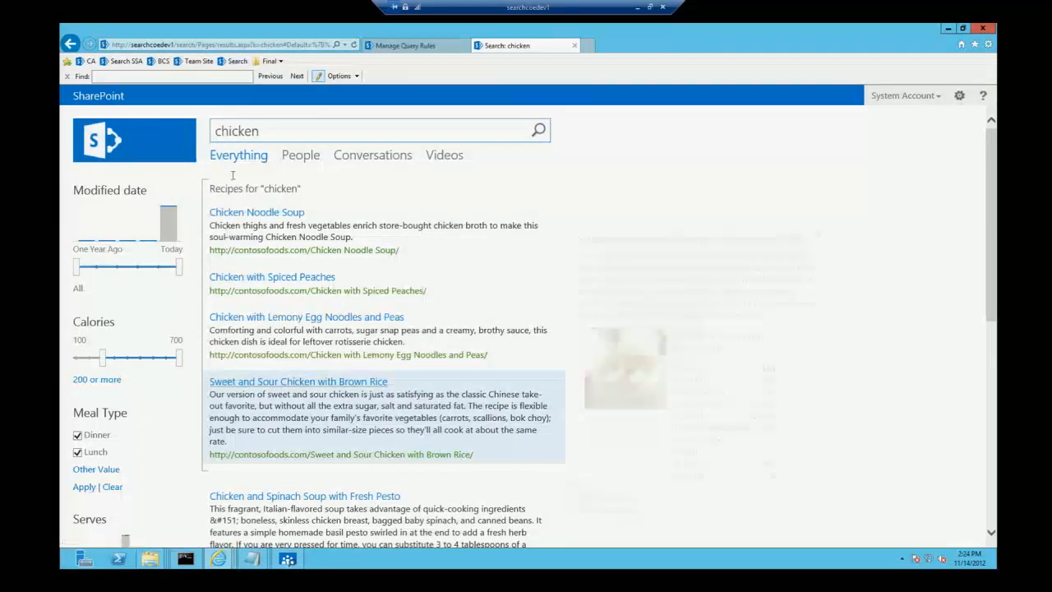
# Step: Search the Search Center for * and preview the Team Site result
pyautogui.moveTo(260, 131); pyautogui.dragTo(187, 132)
pyautogui.write('*')
pyautogui.press('Return')
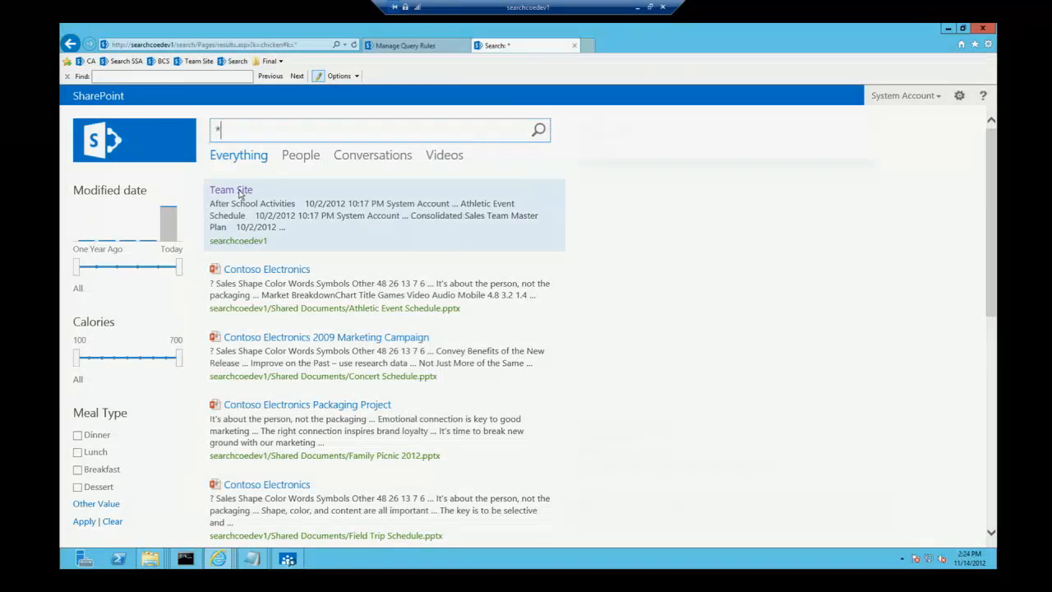
pyautogui.moveTo(239, 193)
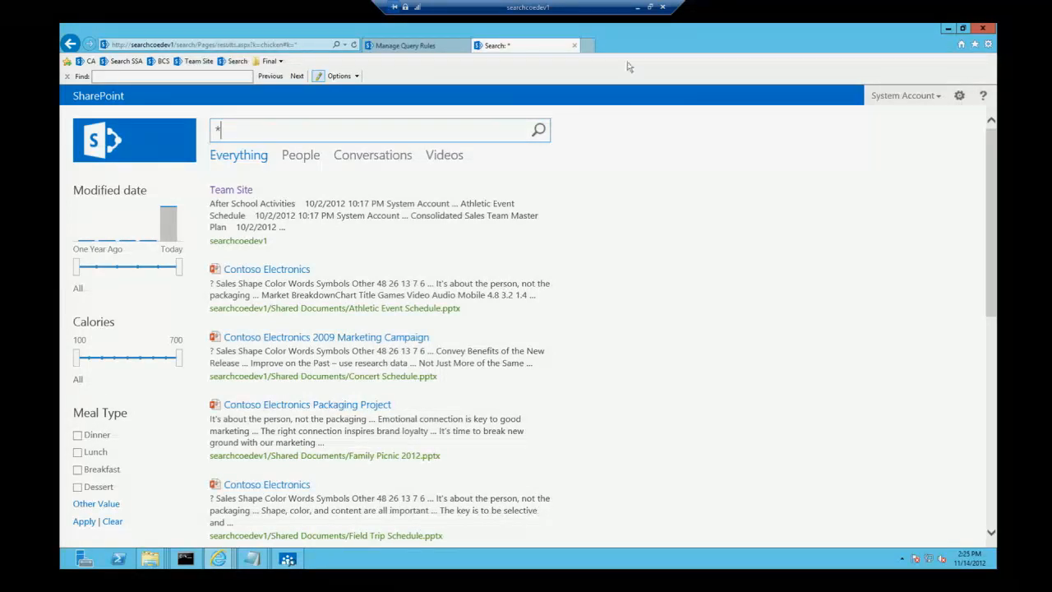
# Step: Leave the remote desktop session and show App.xaml of the SharePointSearch solution in Visual Studio
pyautogui.click(638, 10)
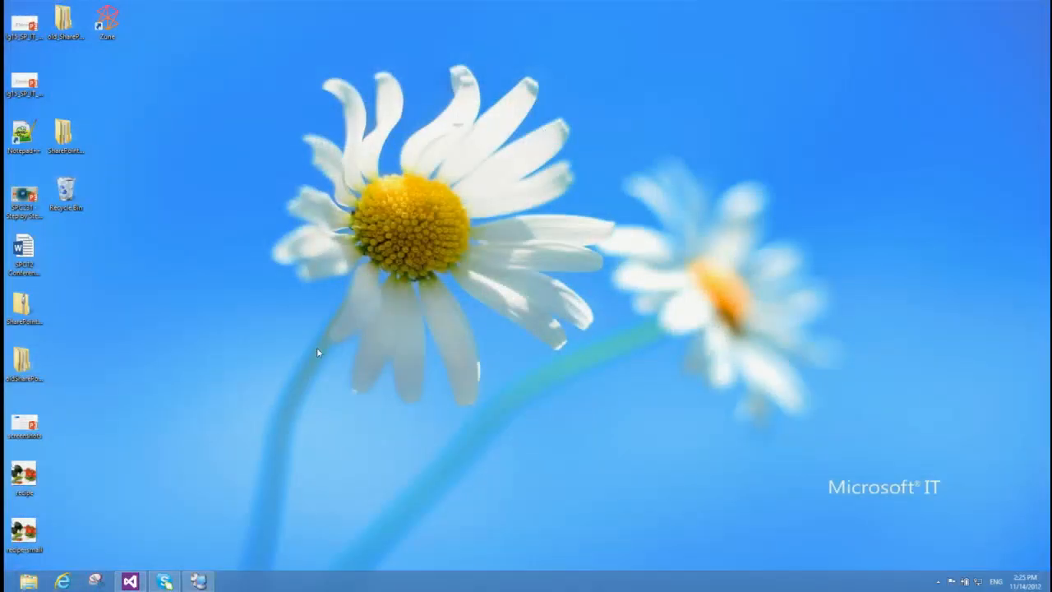
pyautogui.click(129, 581)
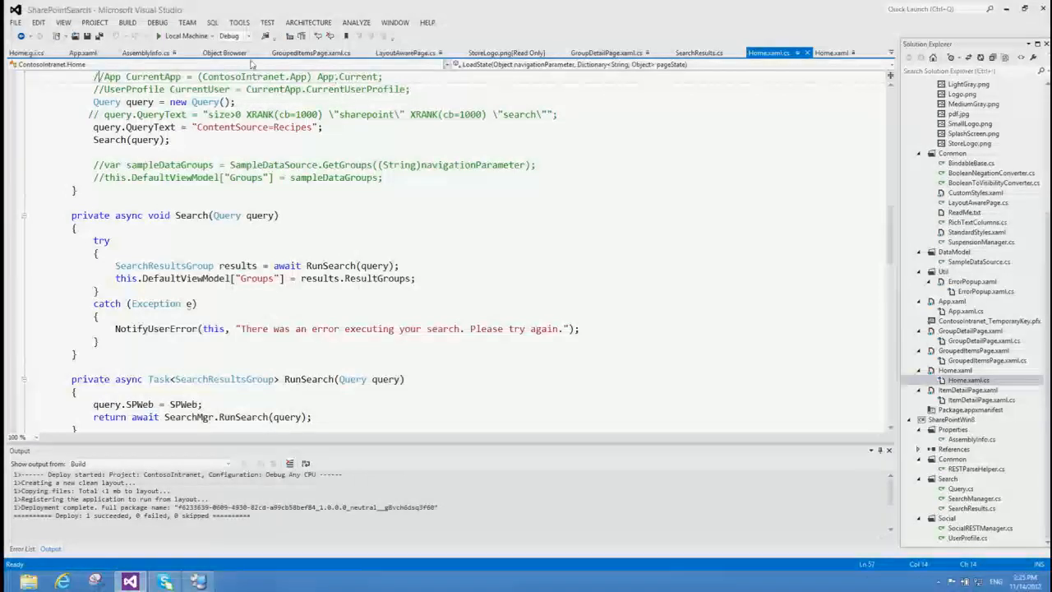
pyautogui.click(82, 53)
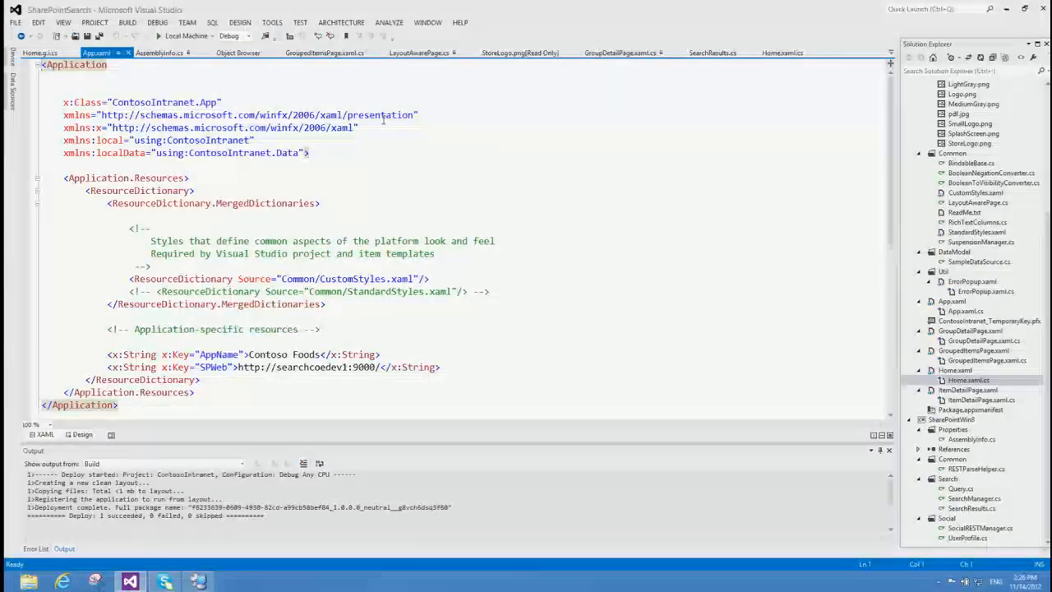
# Step: Build the solution and start debugging the ContosoIntranet app
pyautogui.click(128, 24)
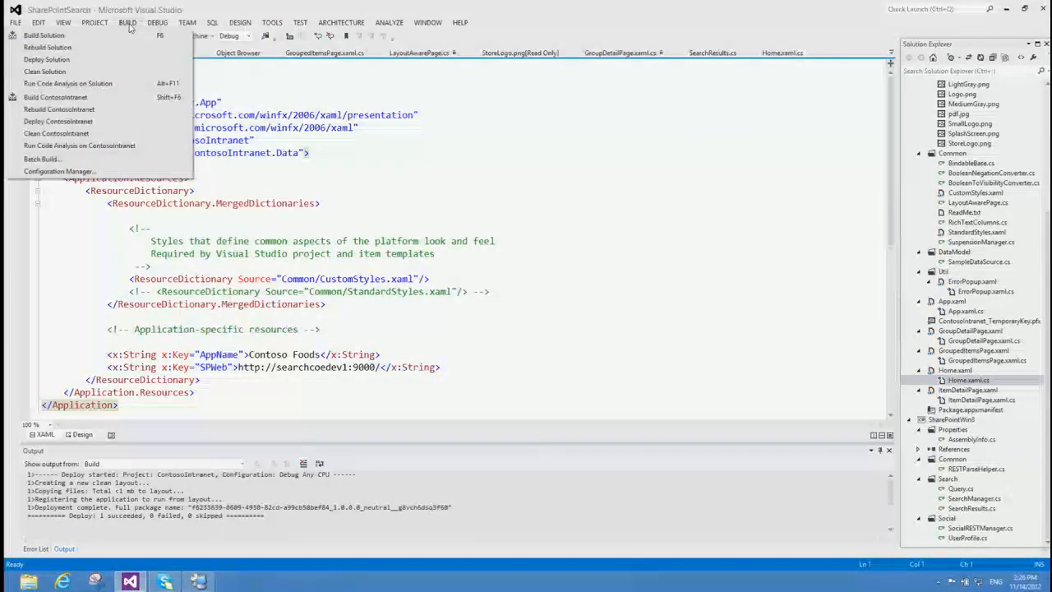
pyautogui.click(122, 35)
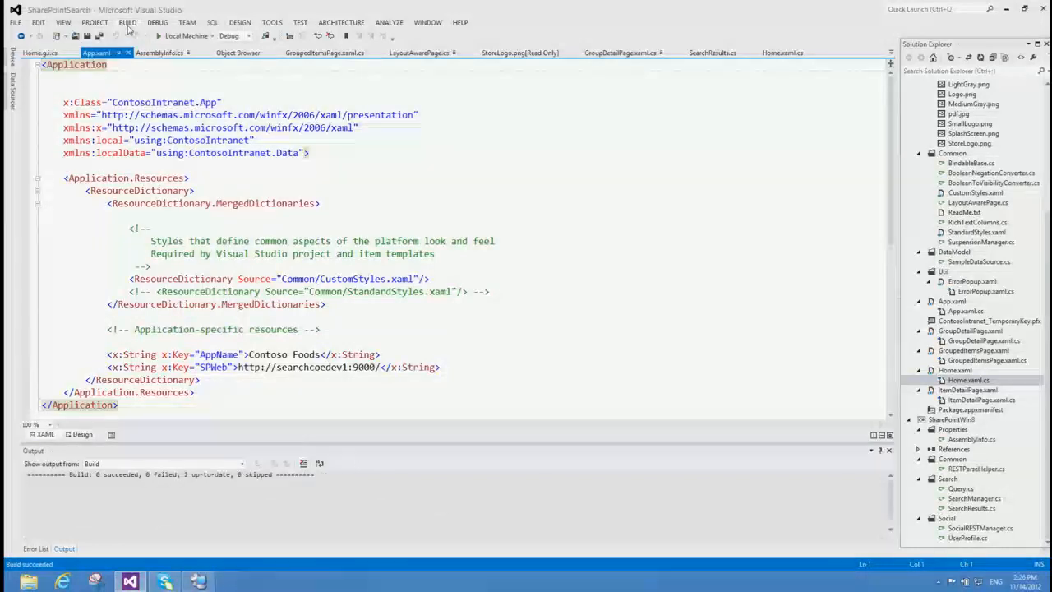
pyautogui.click(127, 22)
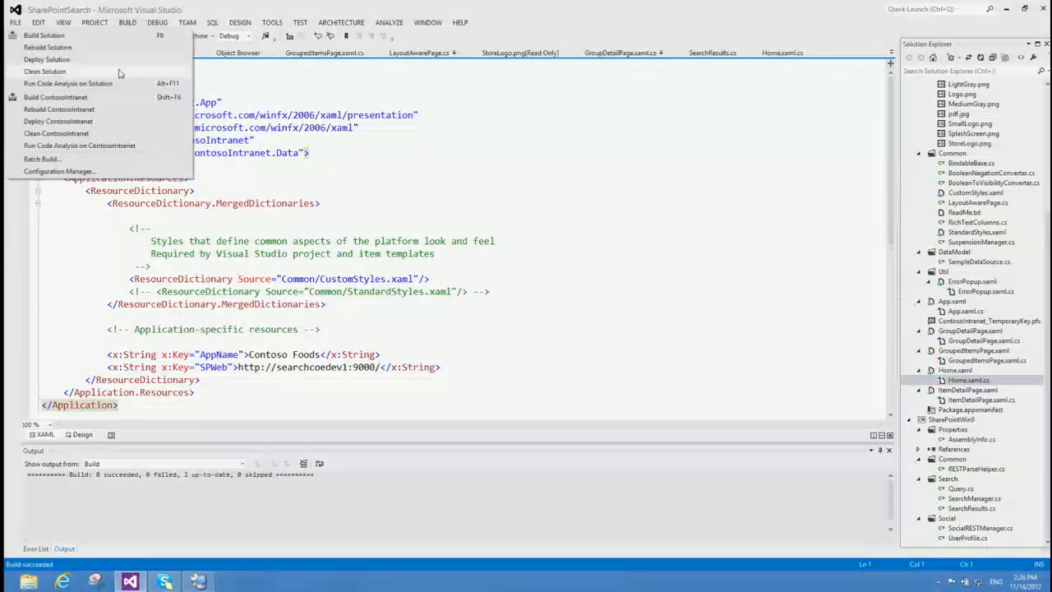
pyautogui.click(123, 35)
pyautogui.click(154, 24)
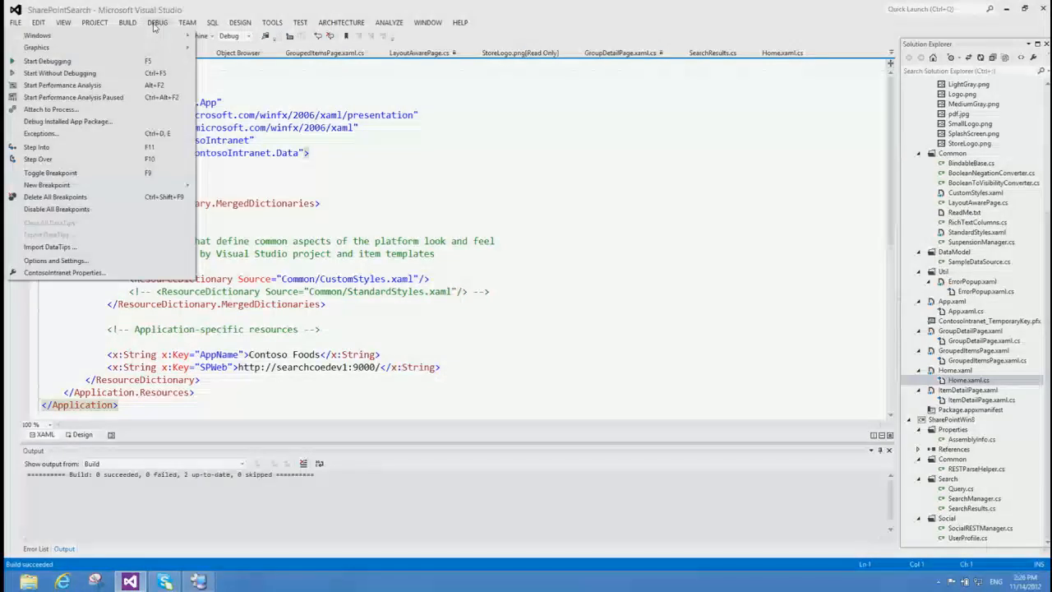
pyautogui.click(138, 63)
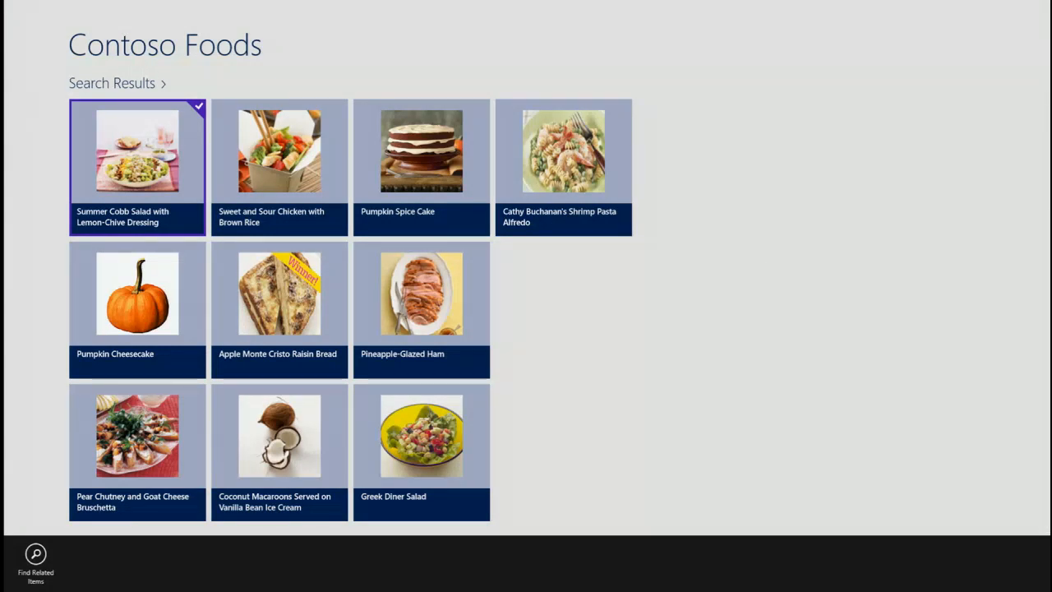
# Step: Search the ContosoIntranet app for chicken using the Windows search charm
pyautogui.moveTo(1047, 95)
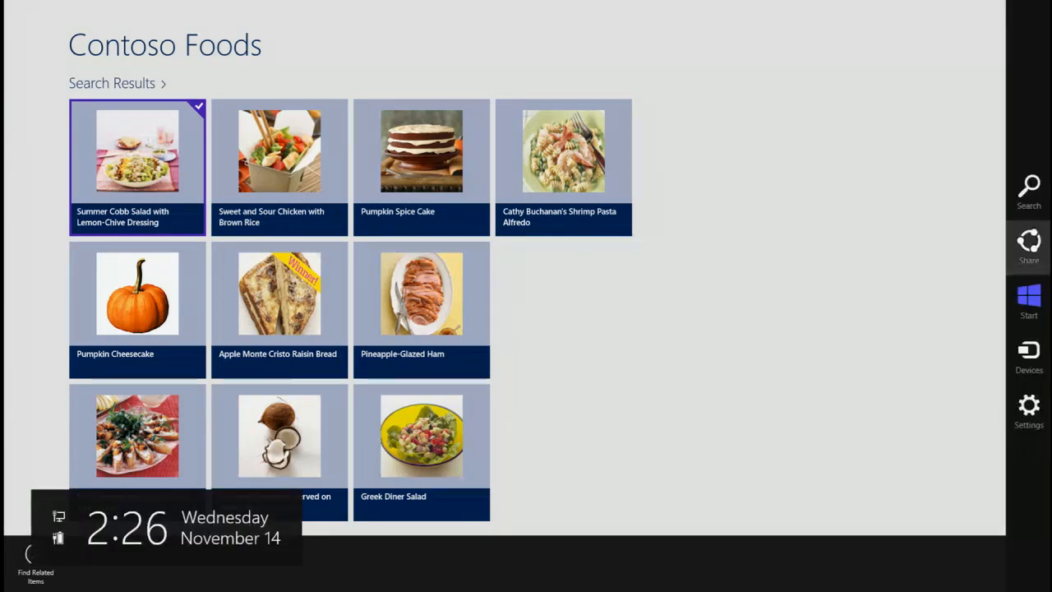
pyautogui.click(1029, 189)
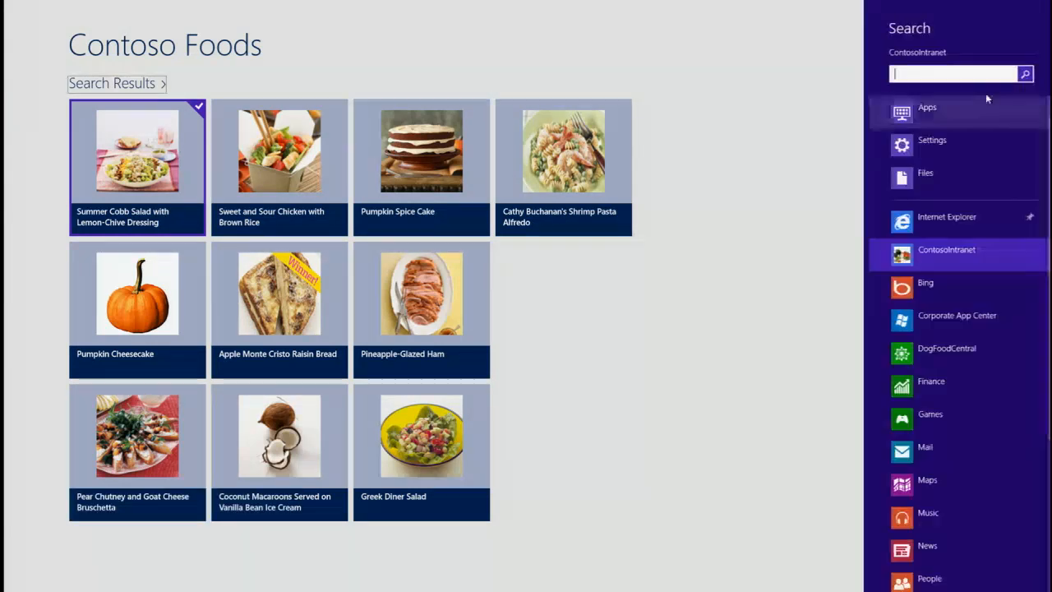
pyautogui.write('chick')
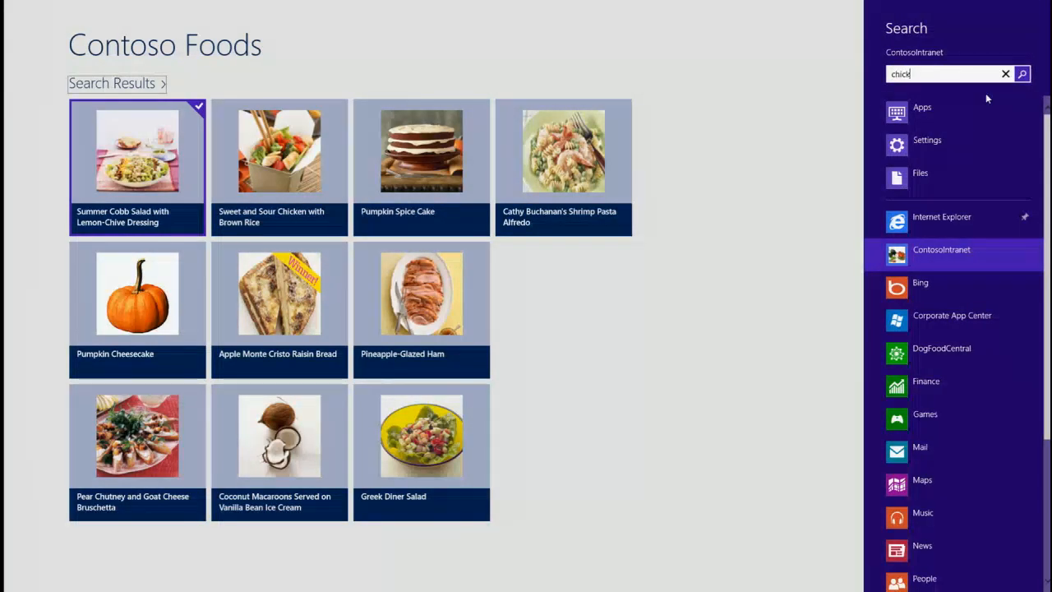
pyautogui.write('e')
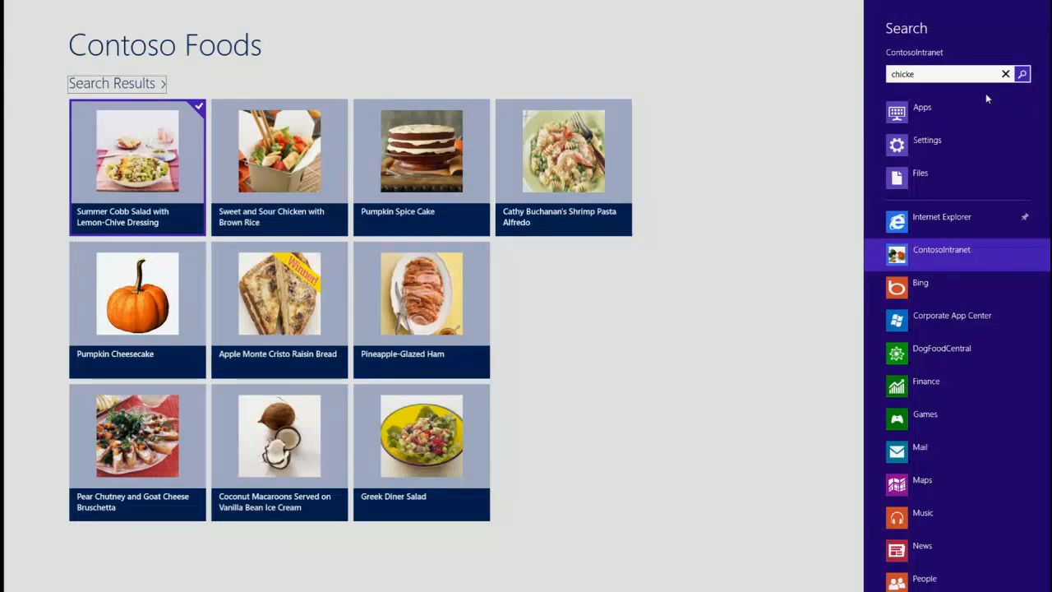
pyautogui.write('n')
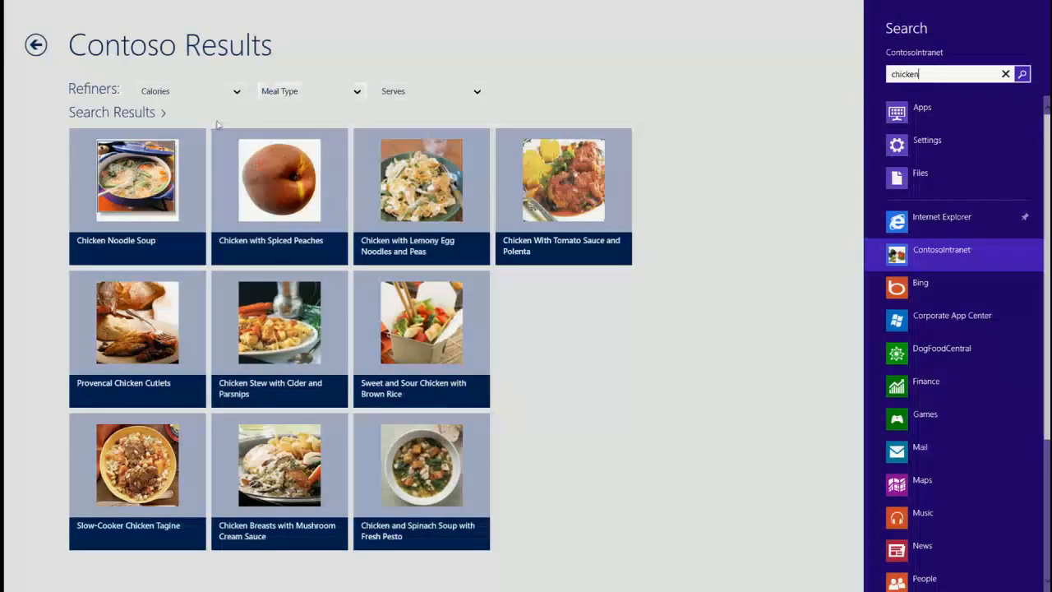
# Step: View the Calories refiner options and refine the recipe results by the Dinner meal type and a Serves option
pyautogui.click(239, 96)
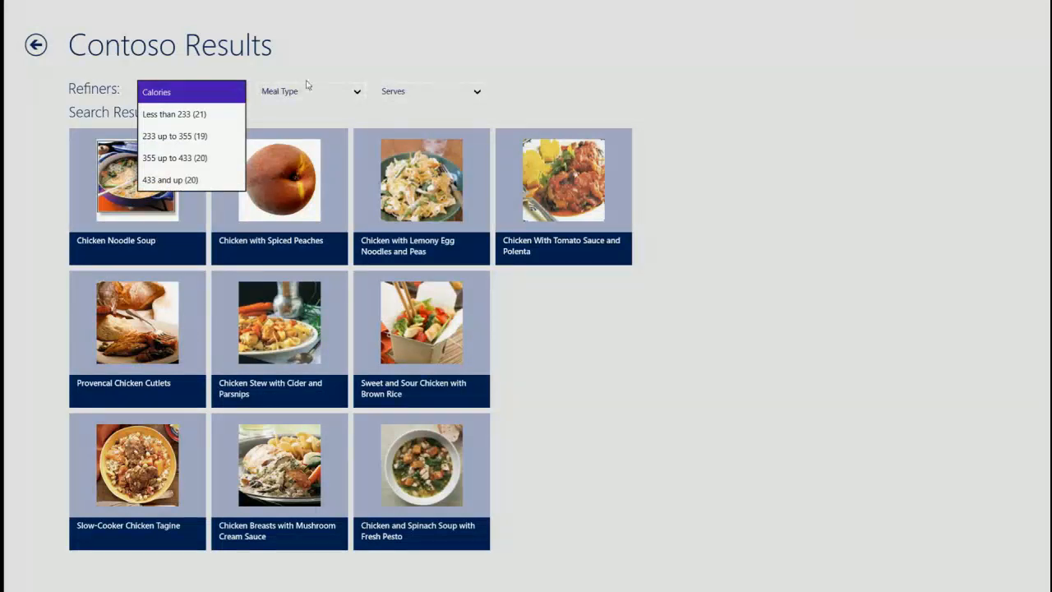
pyautogui.click(340, 87)
pyautogui.click(355, 92)
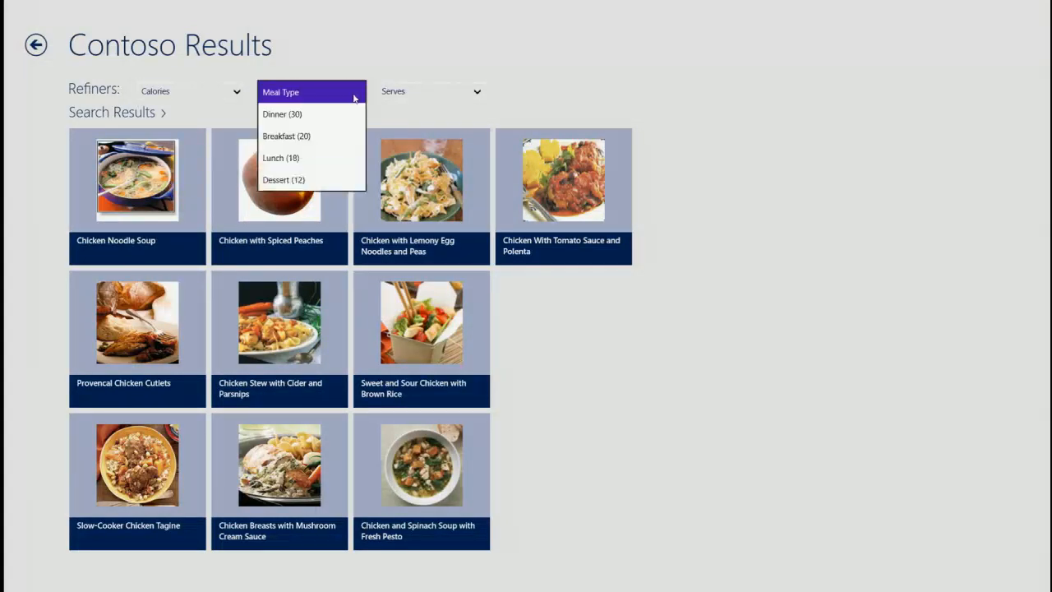
pyautogui.click(309, 126)
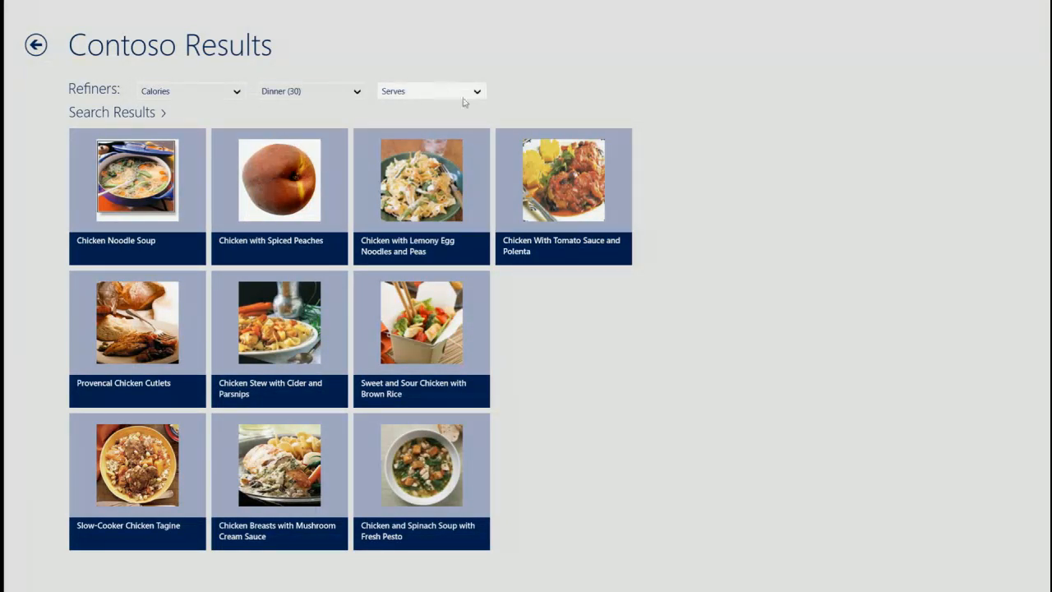
pyautogui.click(479, 97)
pyautogui.click(442, 112)
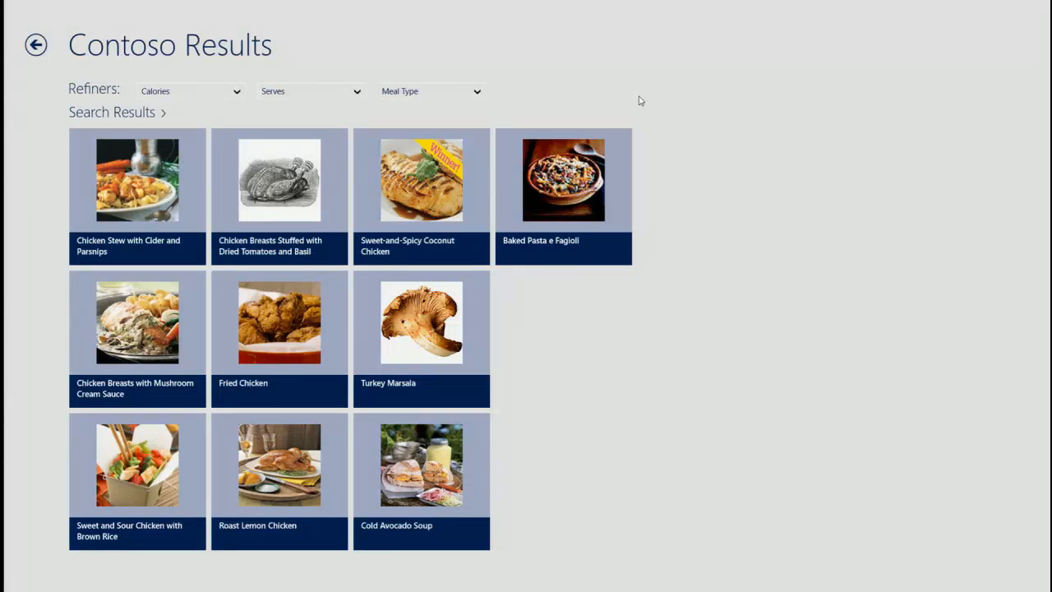
pyautogui.press('super')
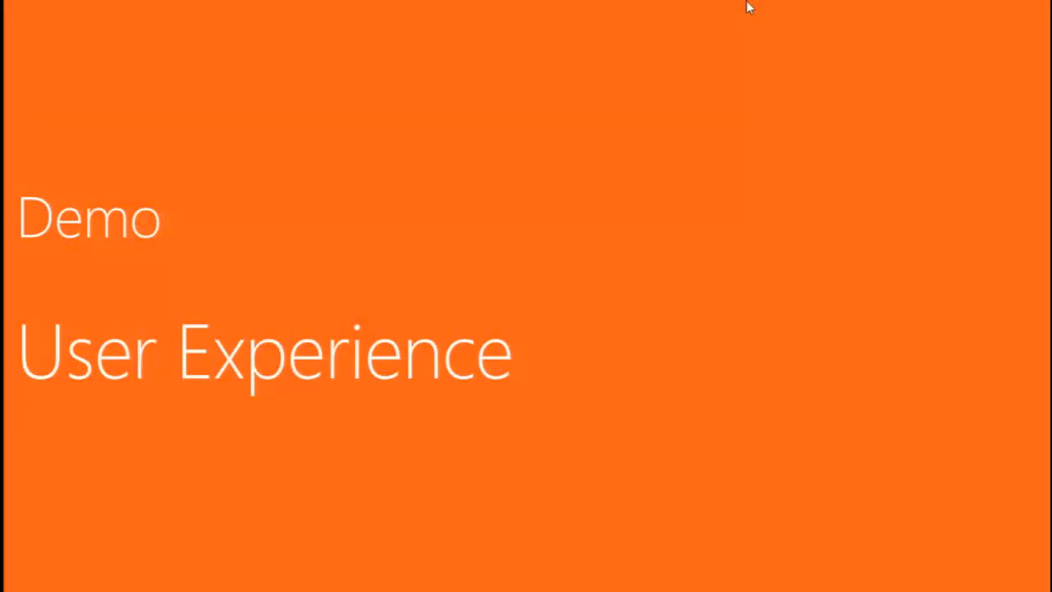
pyautogui.press('Right')
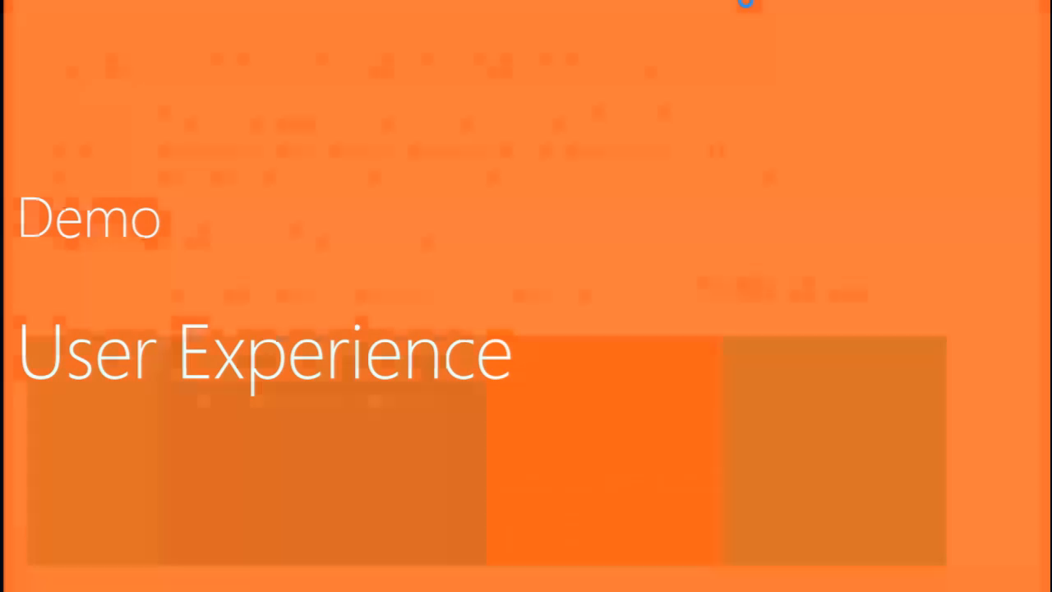